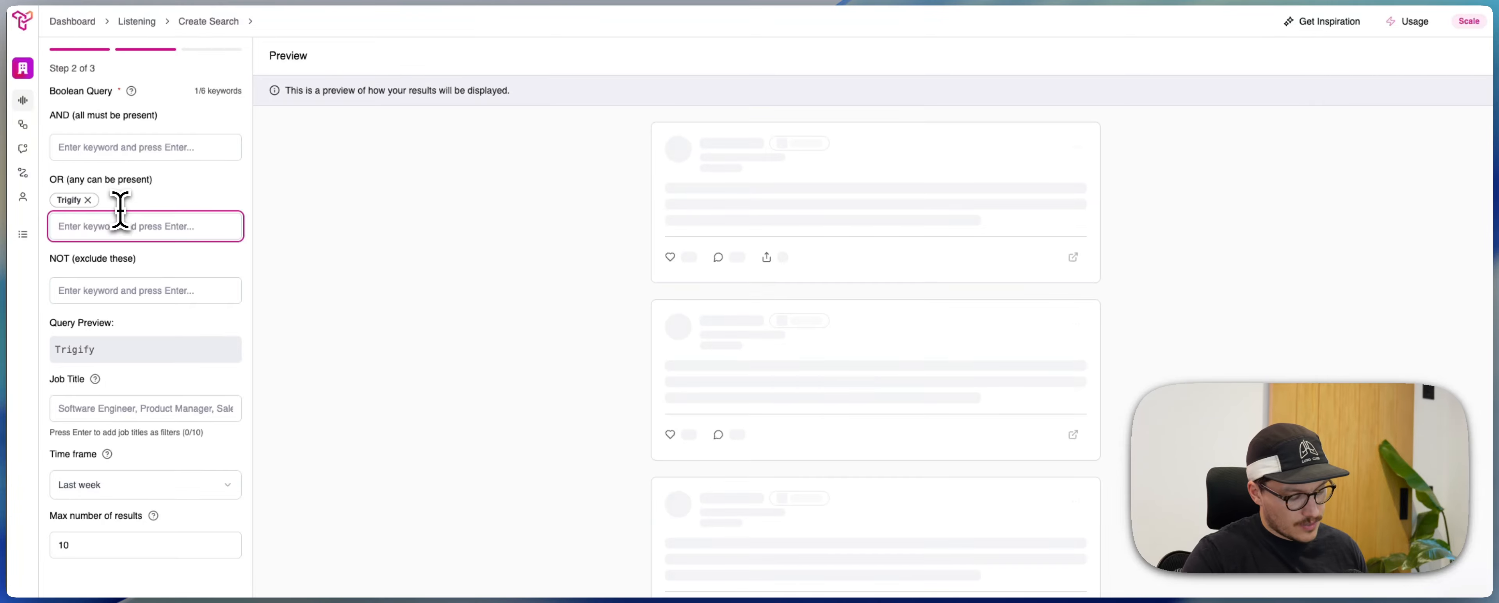
Add Trigify.io as a second OR keyword in the Boolean query
text(Trigify.)
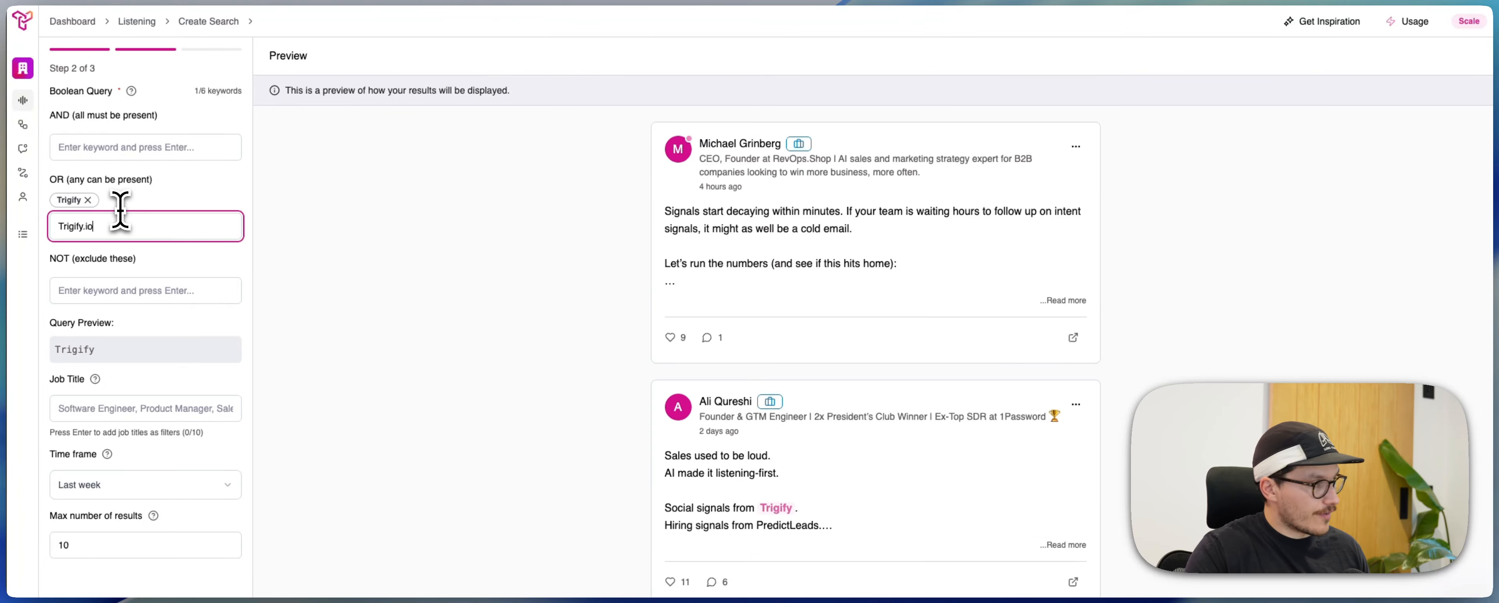
text(io)
key(Return)
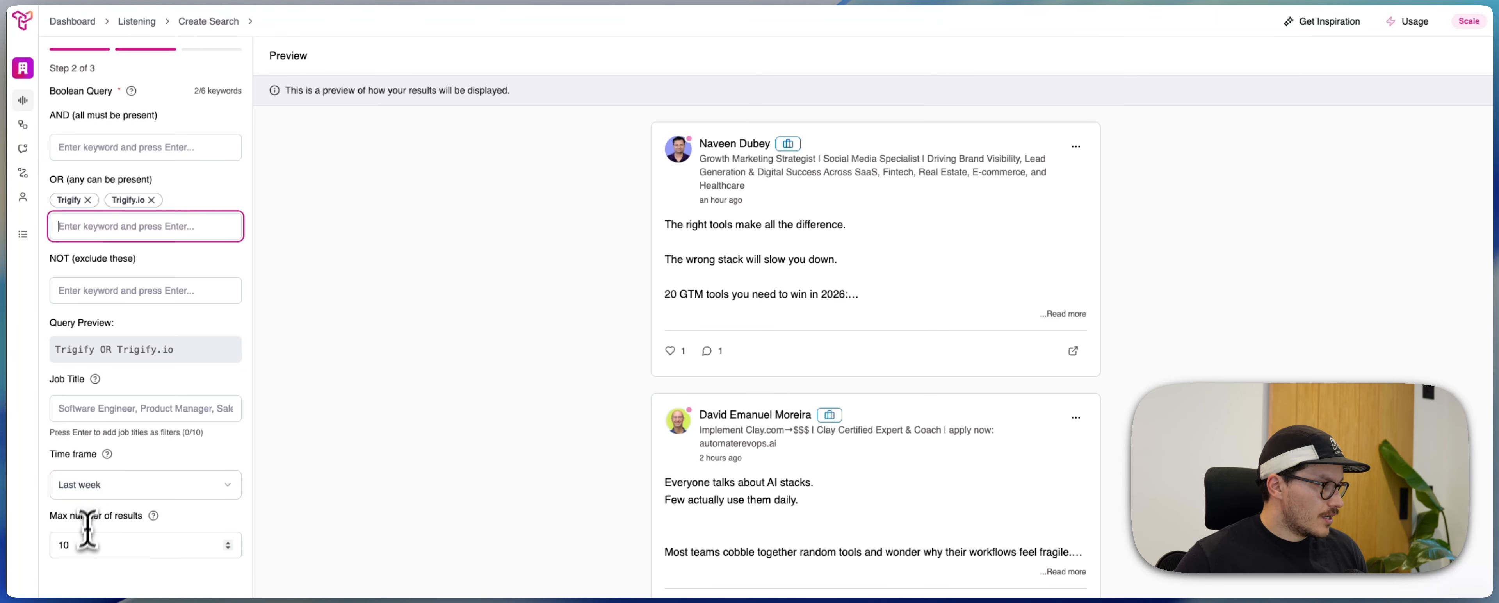
Set the maximum number of results to 100 and finish creating the search with a Daily run frequency
click(94, 545)
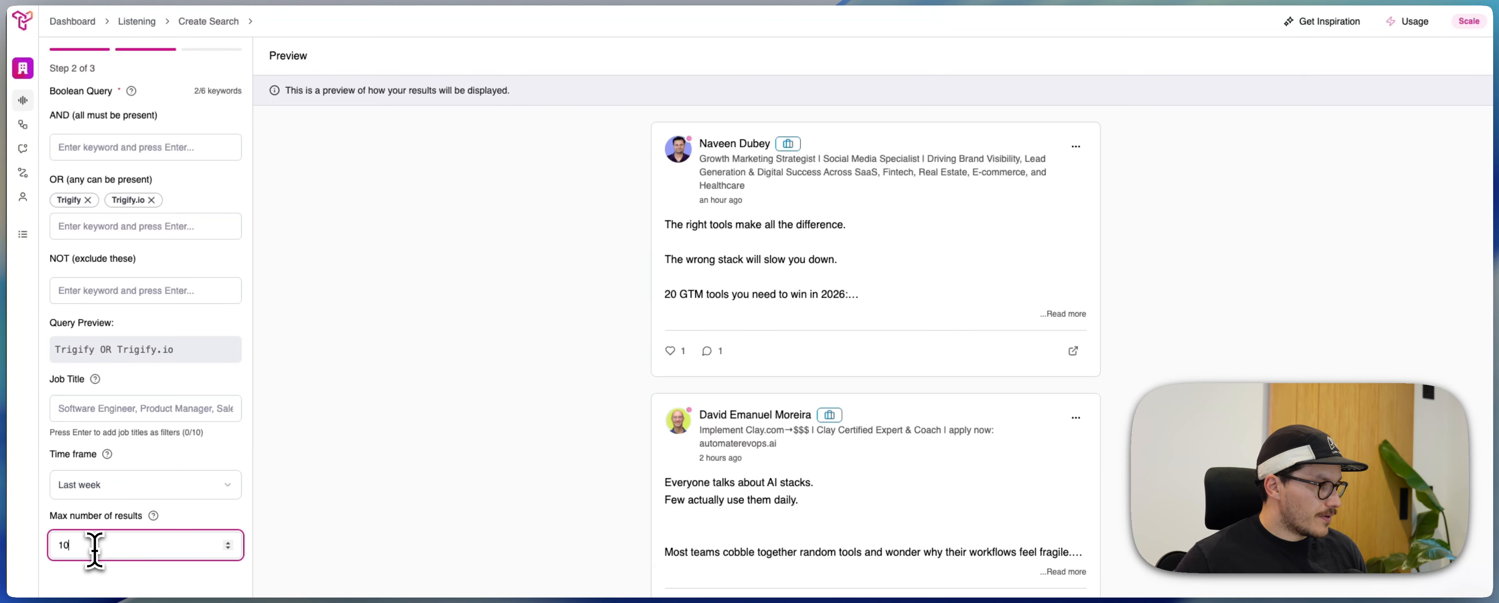
text(0)
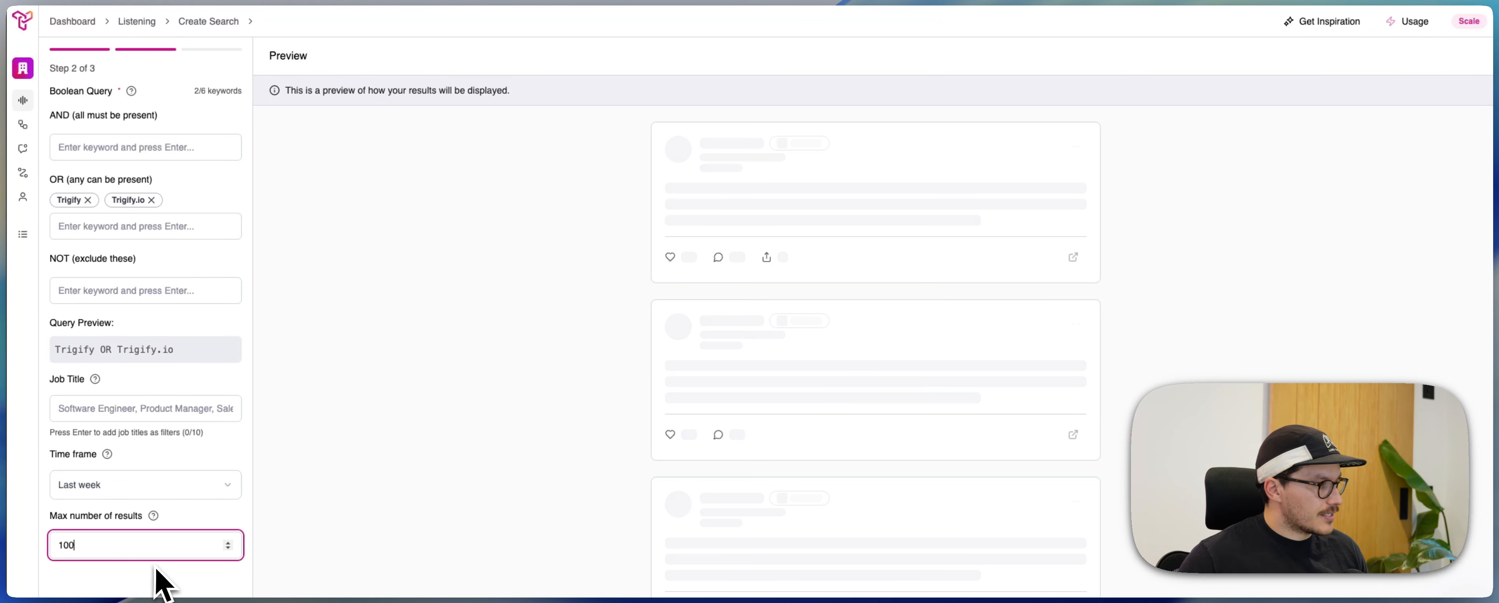
click(162, 600)
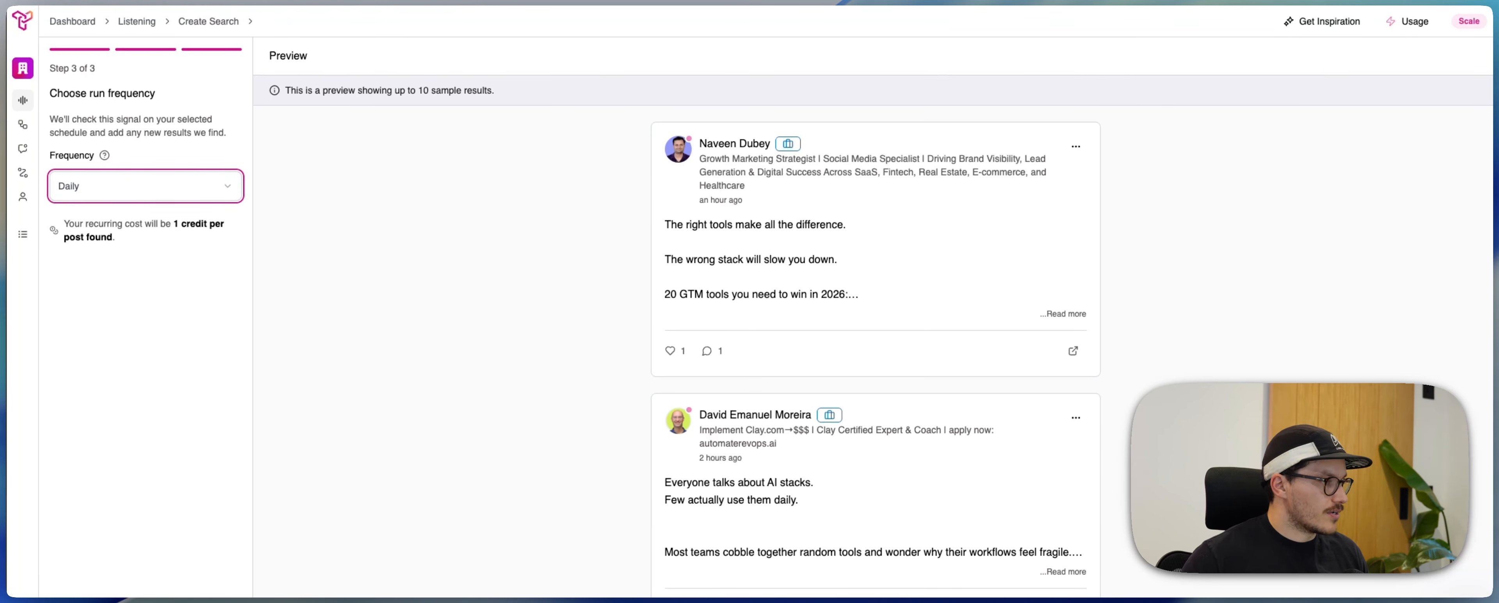
click(180, 599)
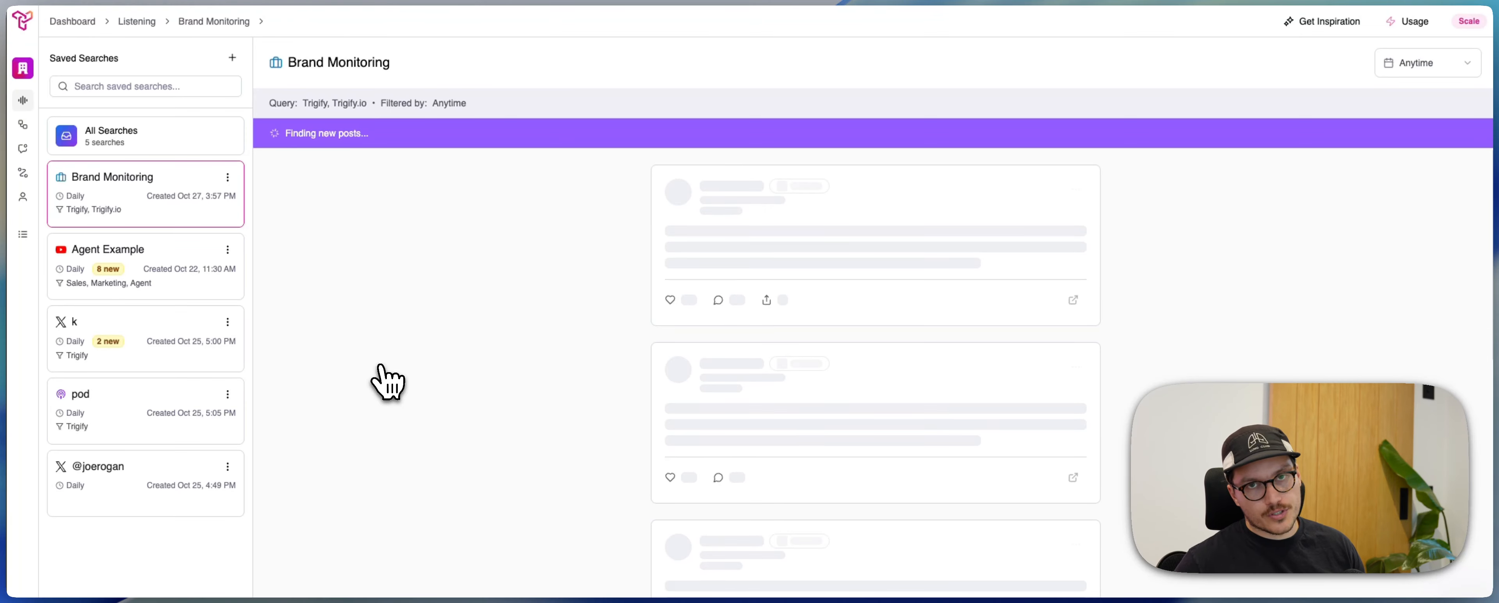
Create a new custom workflow named "CRM Update <> Brand Monitoring"
click(29, 131)
click(1074, 268)
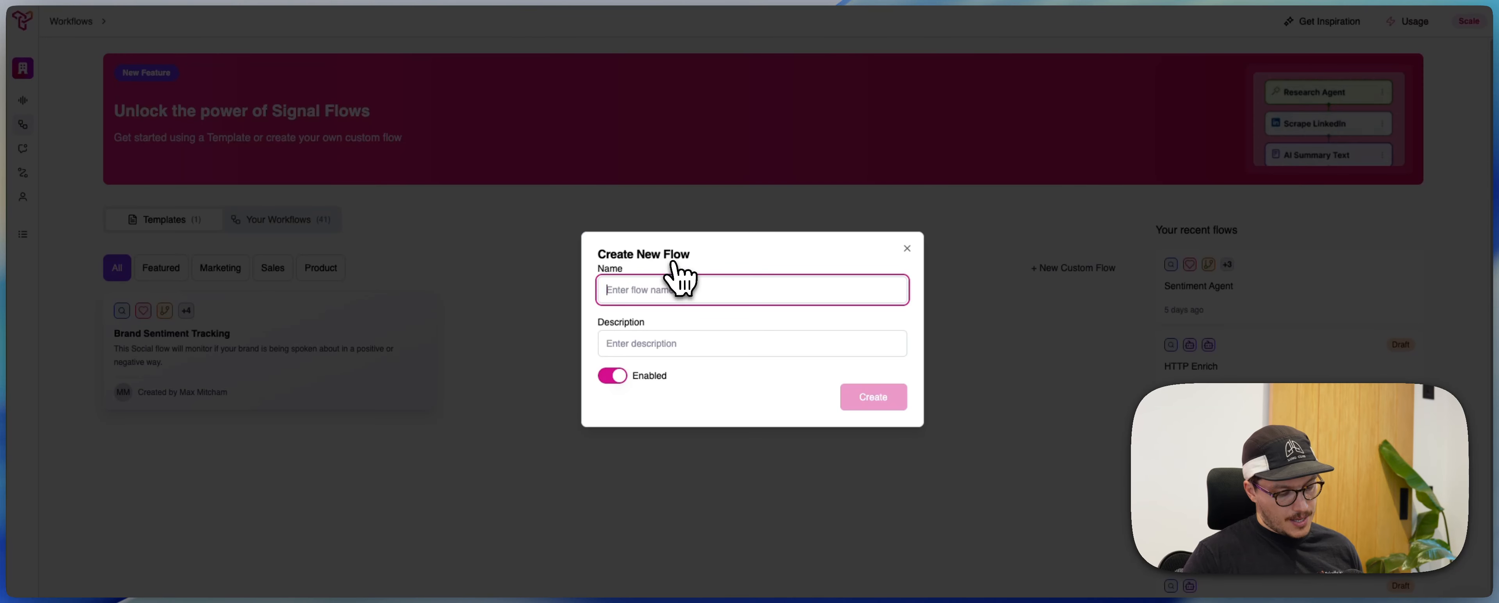
text(CRM Update <> Brand Monitoring)
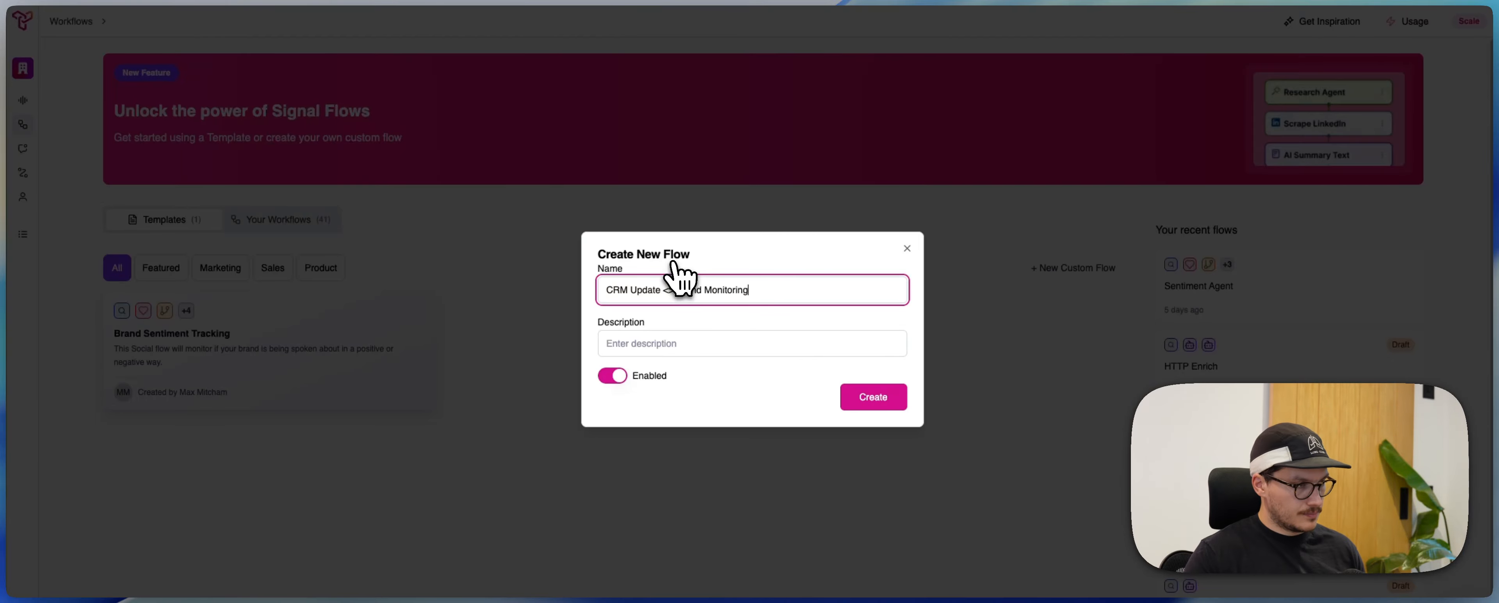
key(Return)
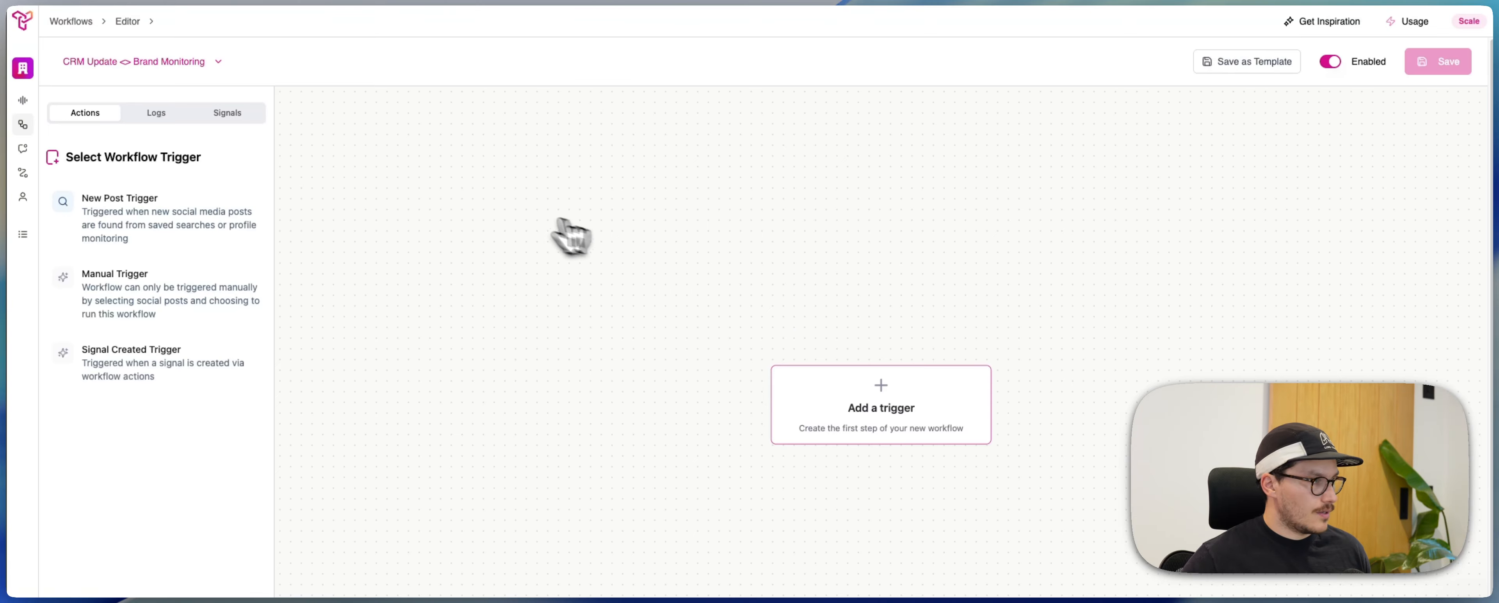
Set up a New Post Trigger for the workflow using the Brand Monitoring saved search
click(207, 224)
click(198, 279)
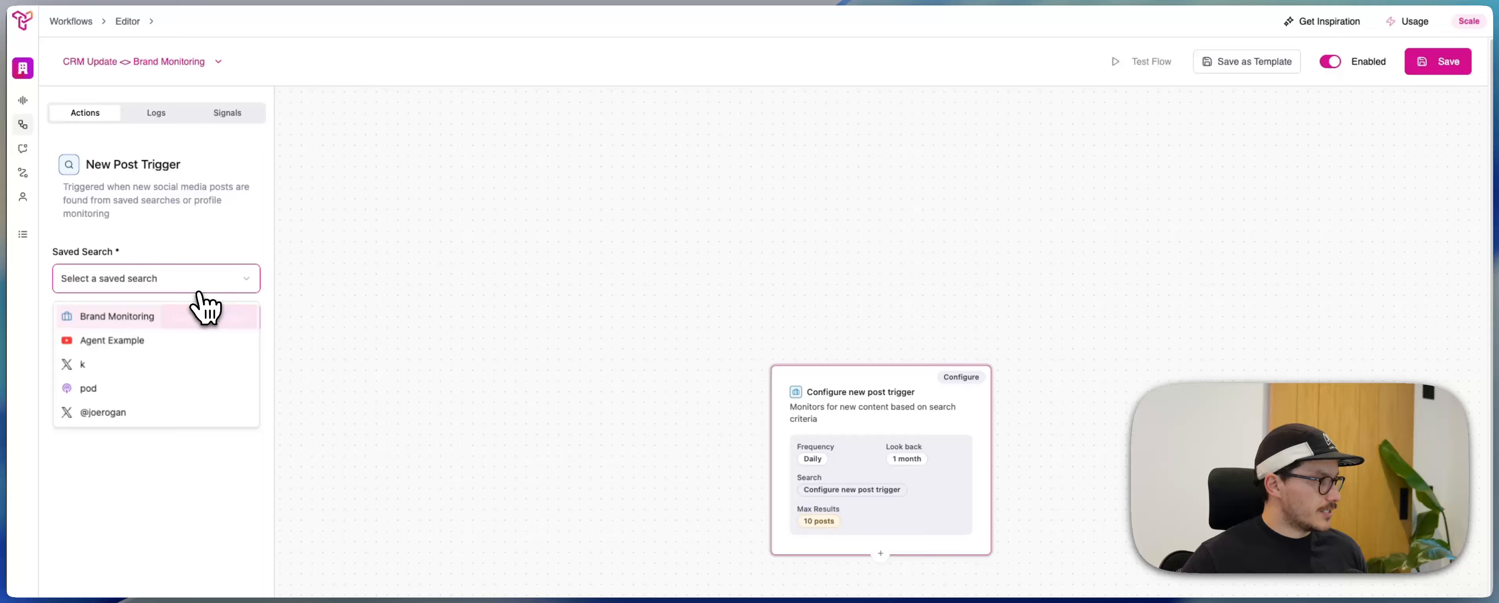
click(133, 319)
click(192, 317)
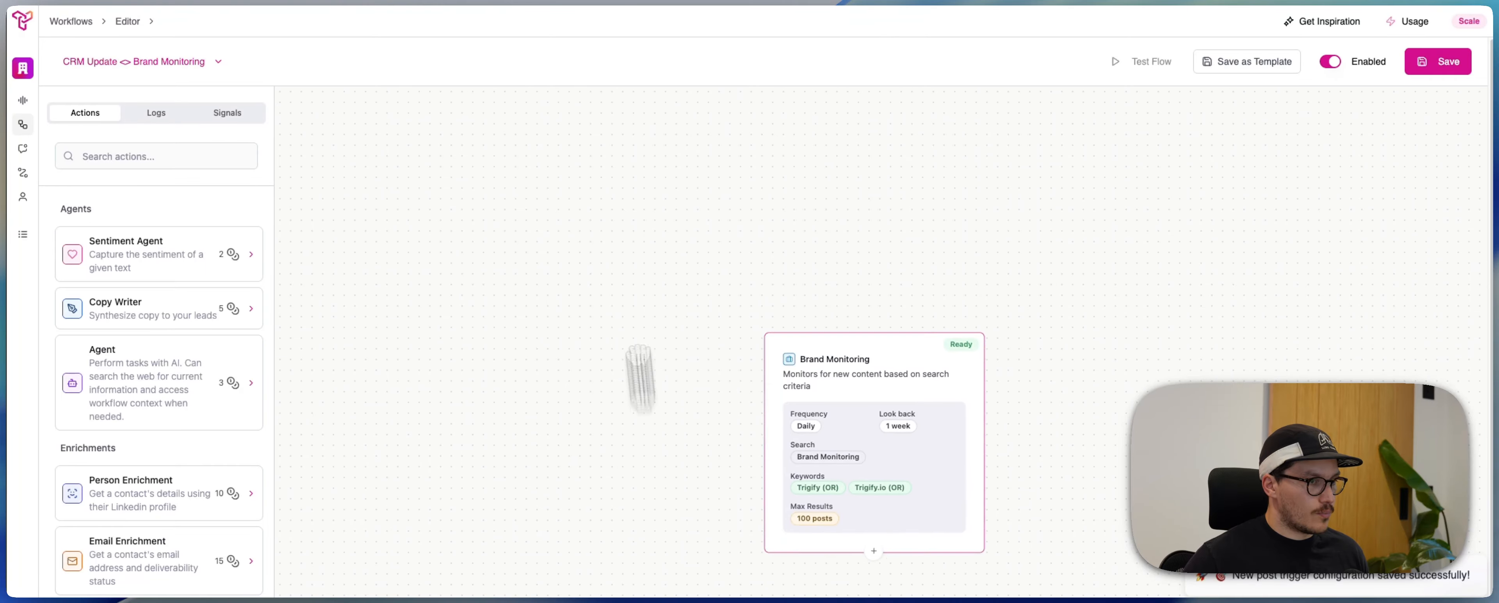
Add a Person Enrichment action after the trigger, using the post's Author URL variable as the LinkedIn profile
click(854, 340)
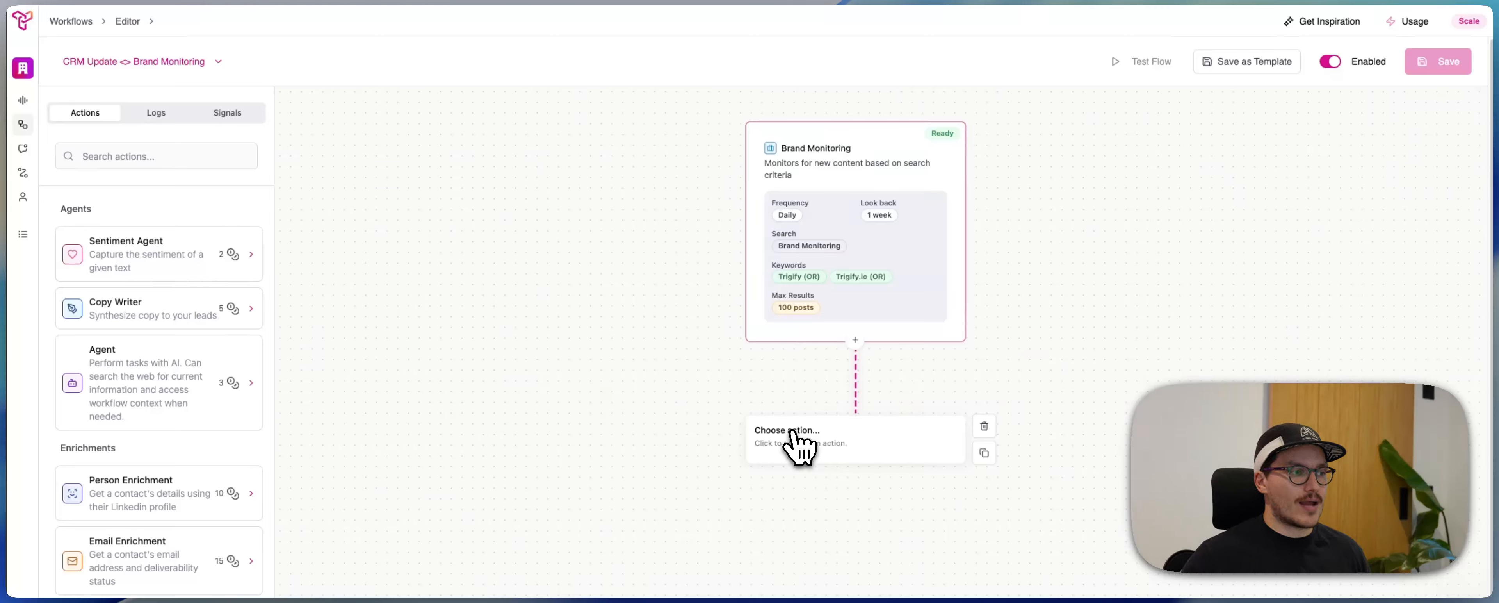
click(122, 157)
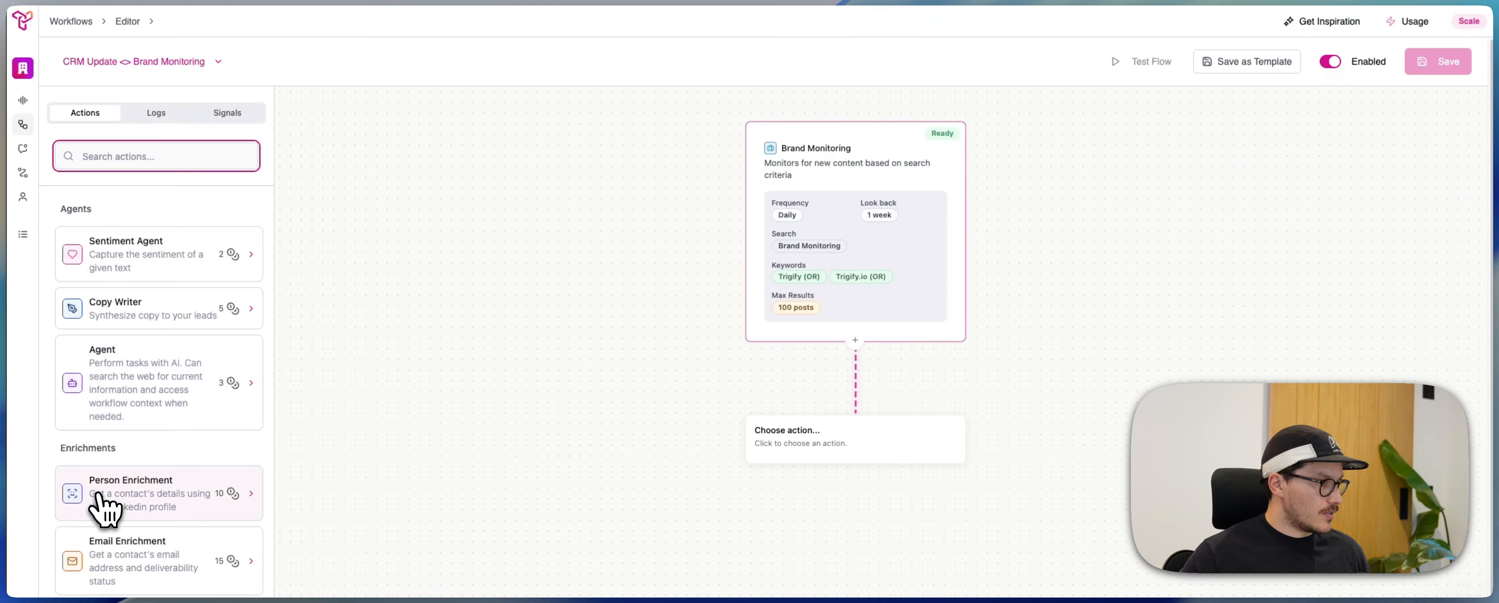
click(116, 507)
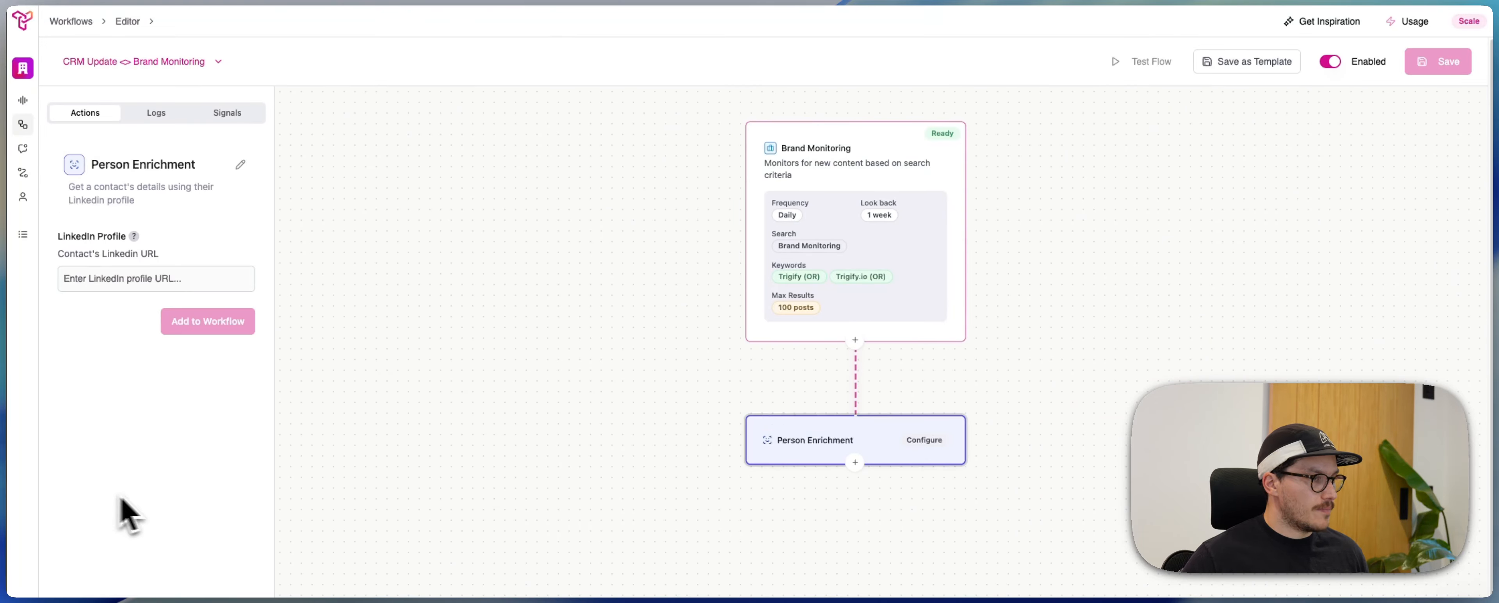
click(168, 279)
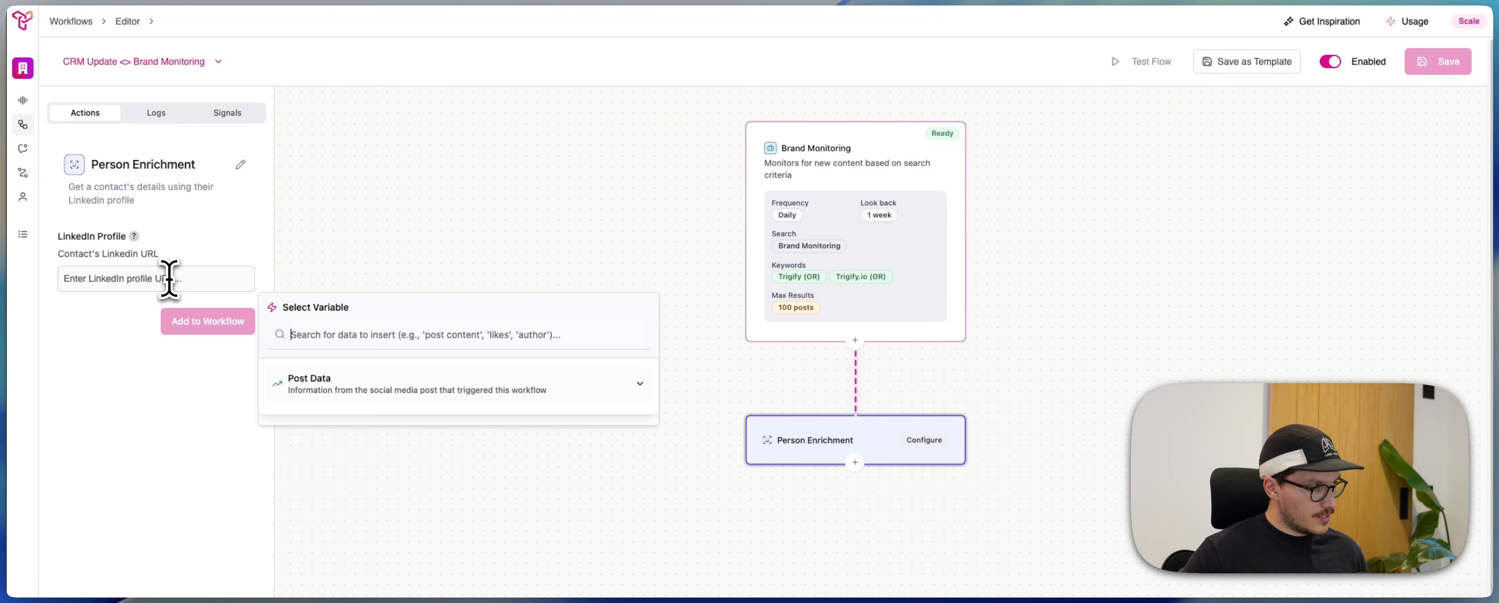
text(url)
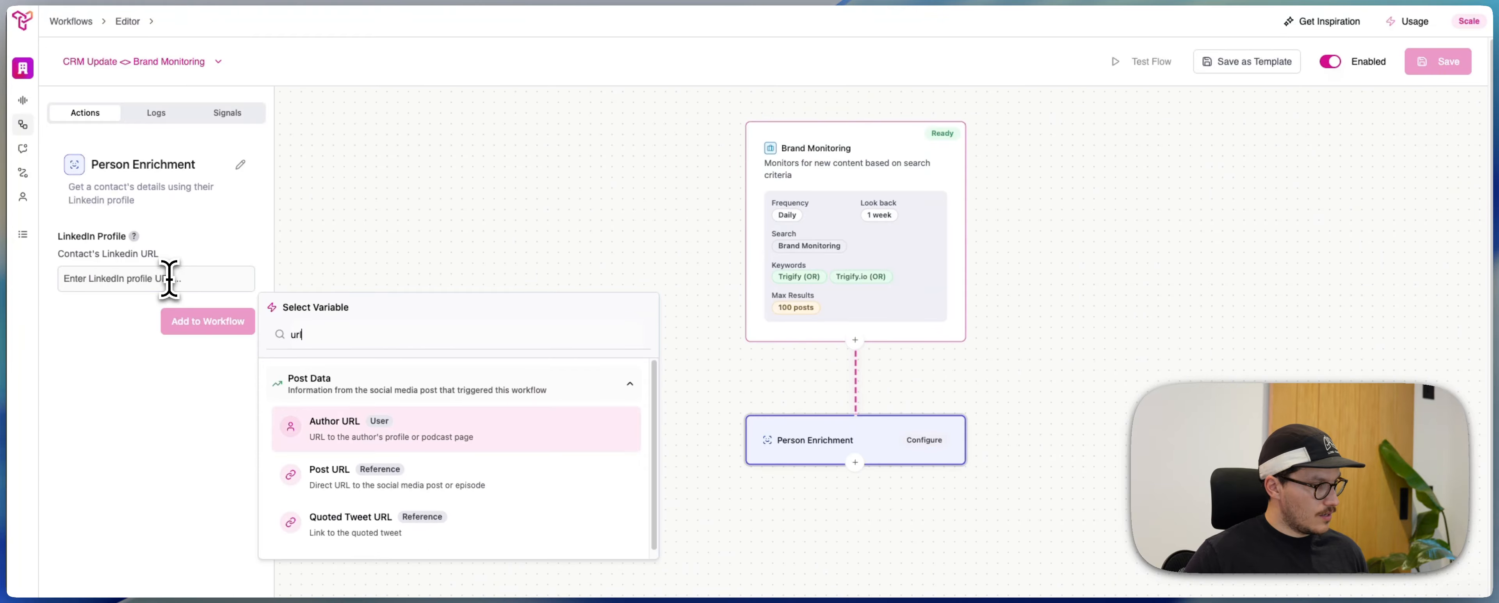
click(447, 425)
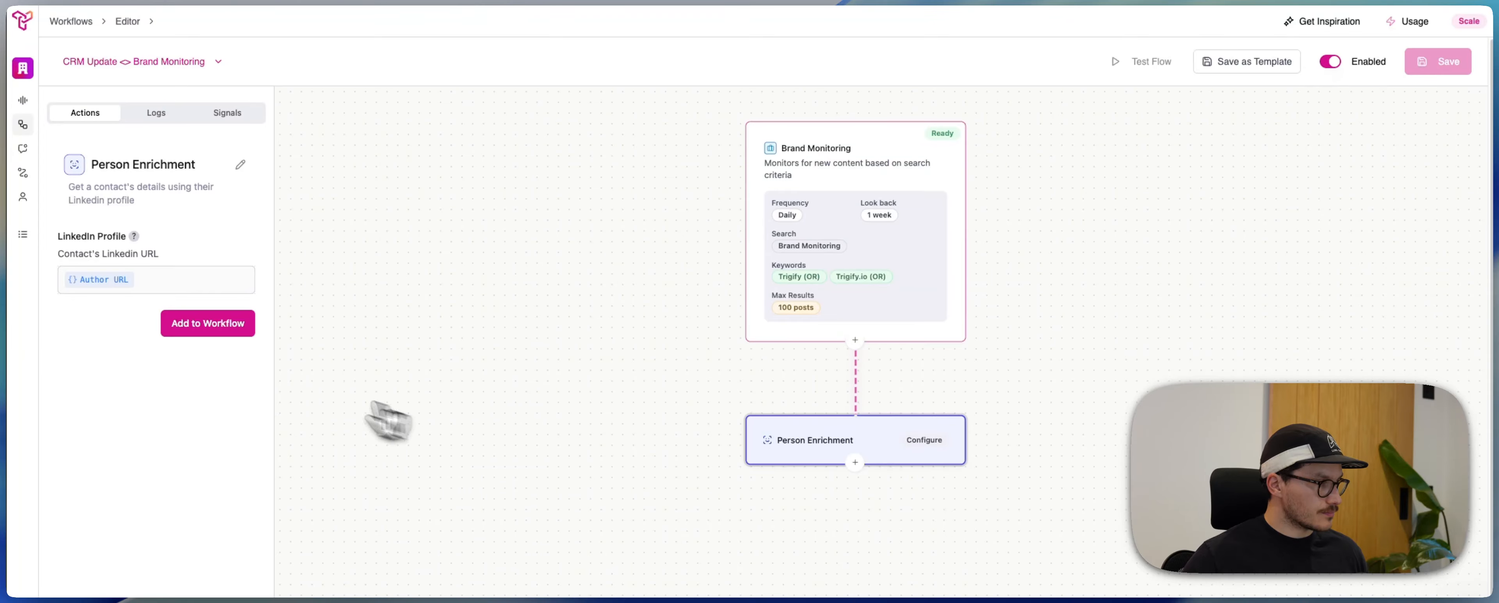
click(204, 323)
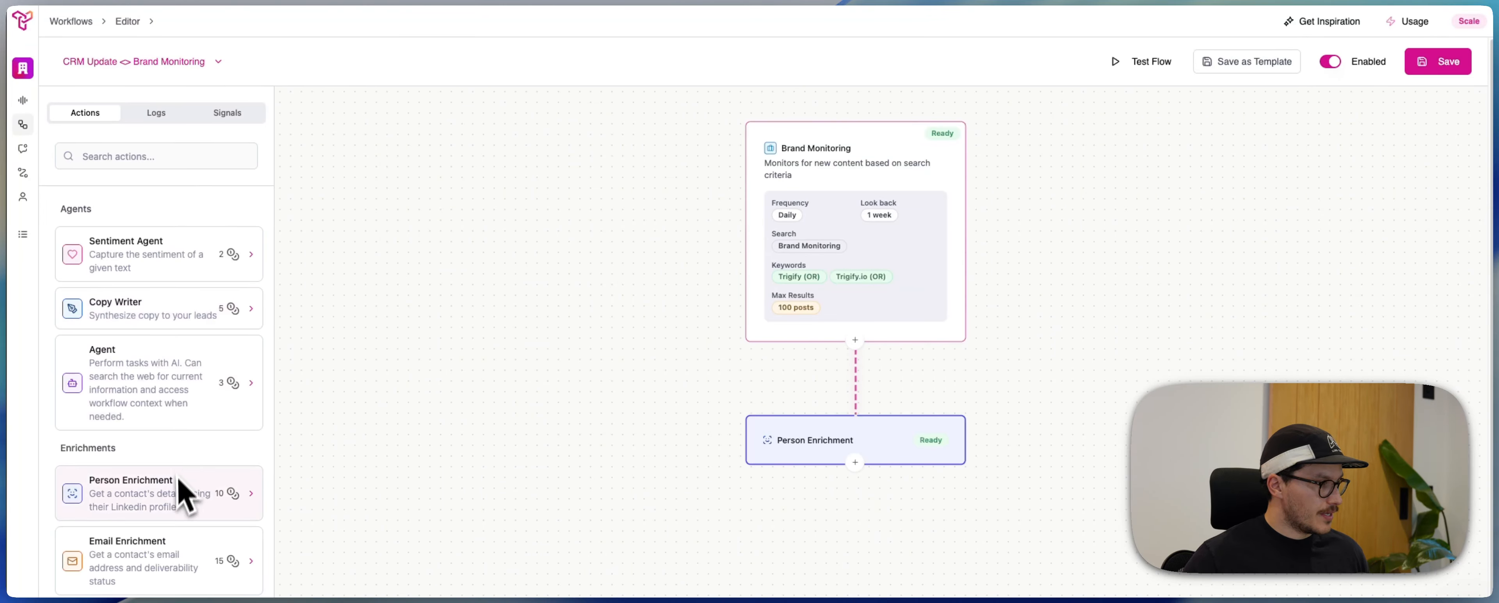
Insert an Email Enrichment action after Person Enrichment and map its first name field to the First Name variable
click(136, 577)
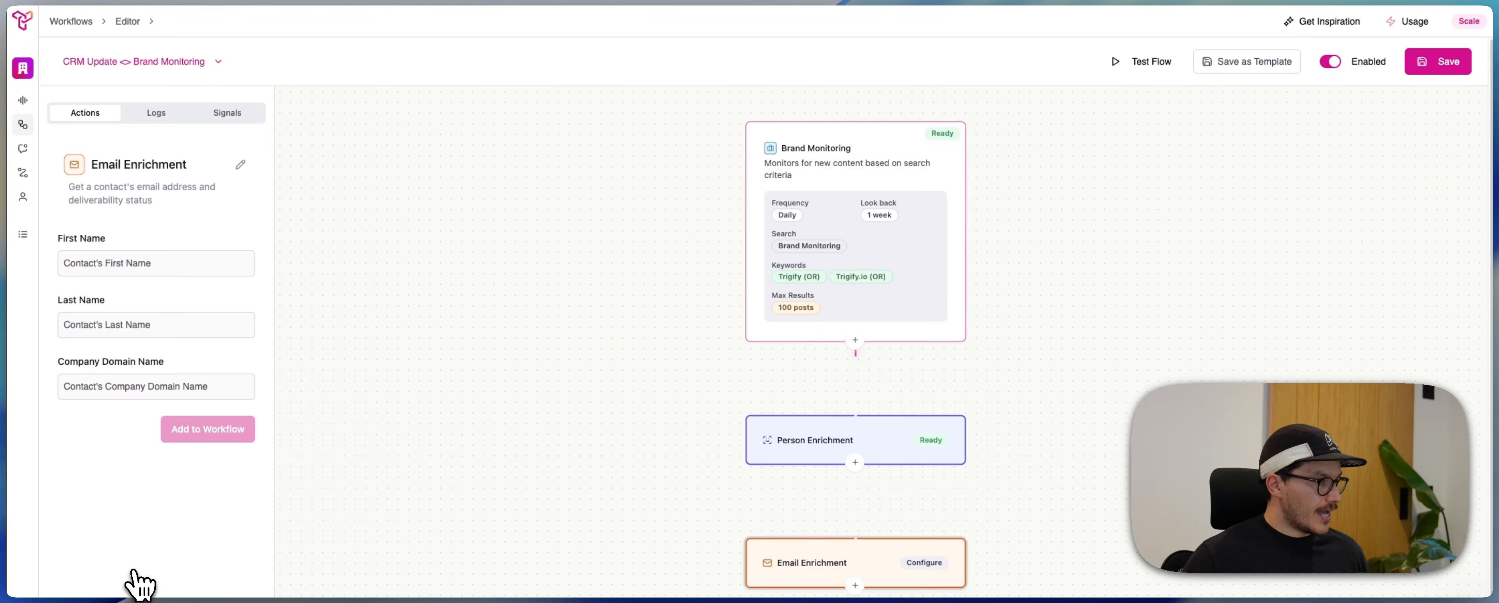
click(113, 264)
text(firsn)
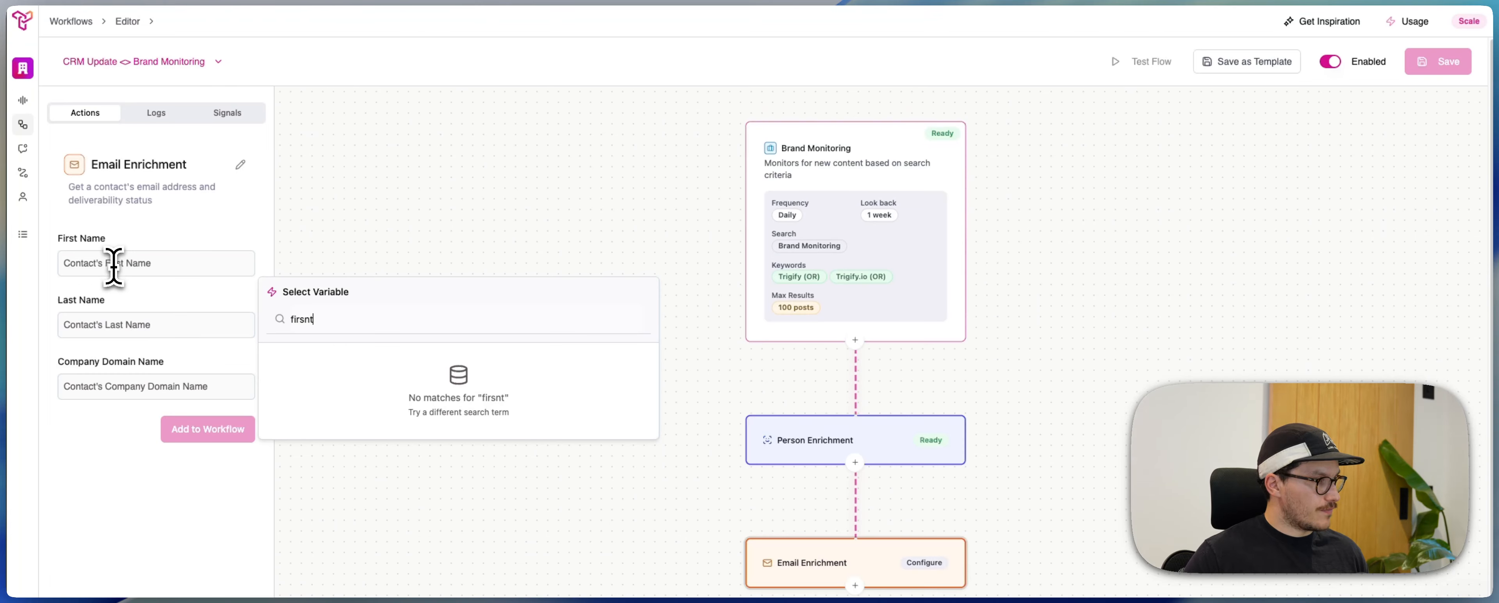
text(t)
key(BackSpace)
key(BackSpace)
key(Return)
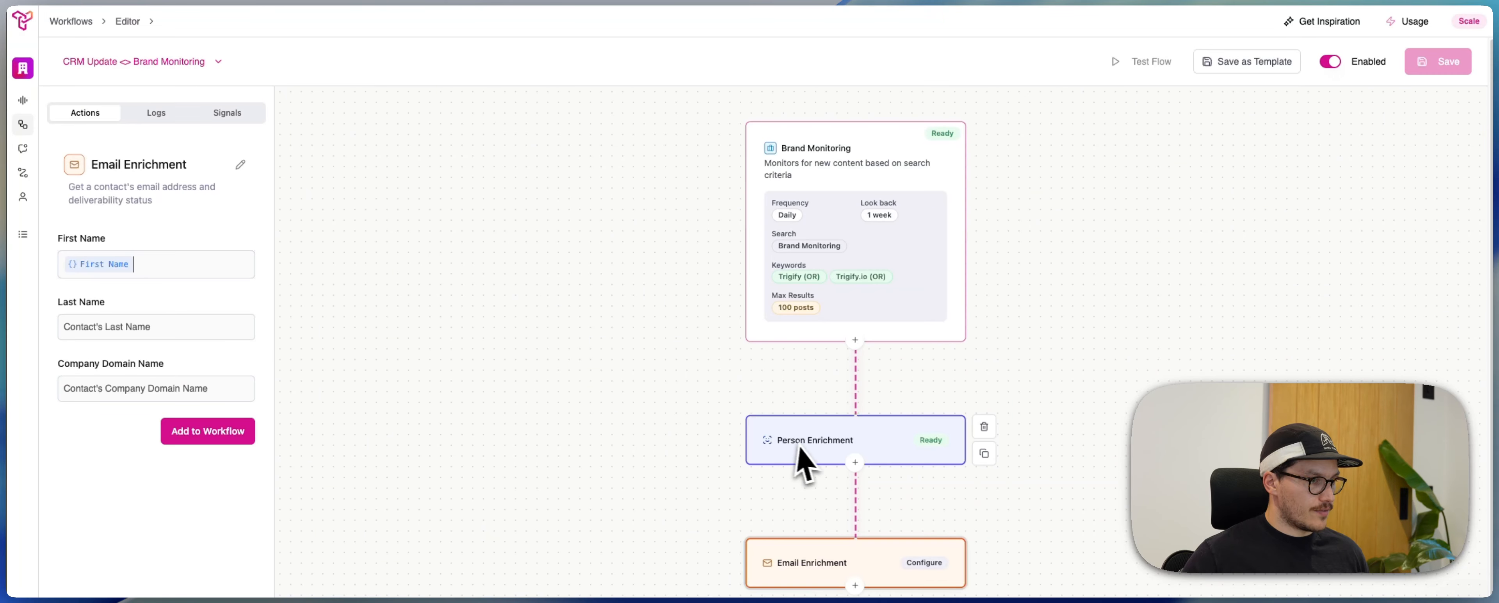
Map Email Enrichment's last name and company domain to the Last Name and Company Domain variables, and add it to the workflow
click(96, 327)
text(/last)
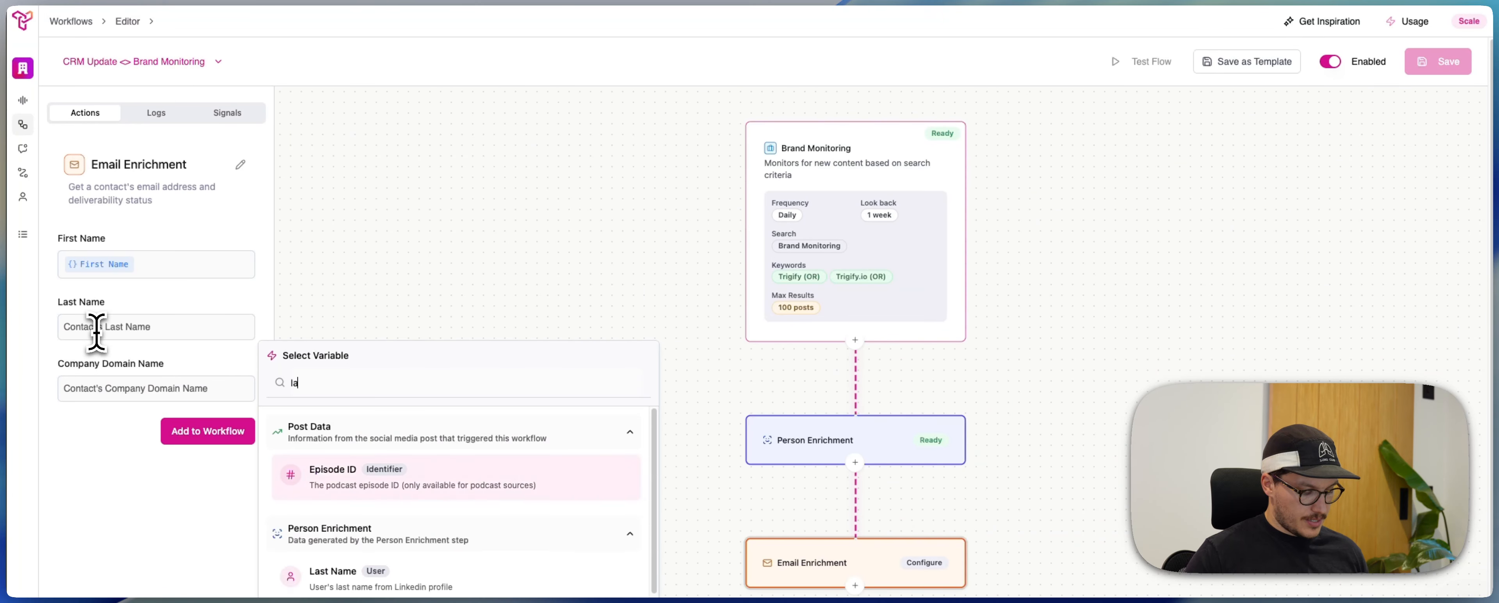
key(Return)
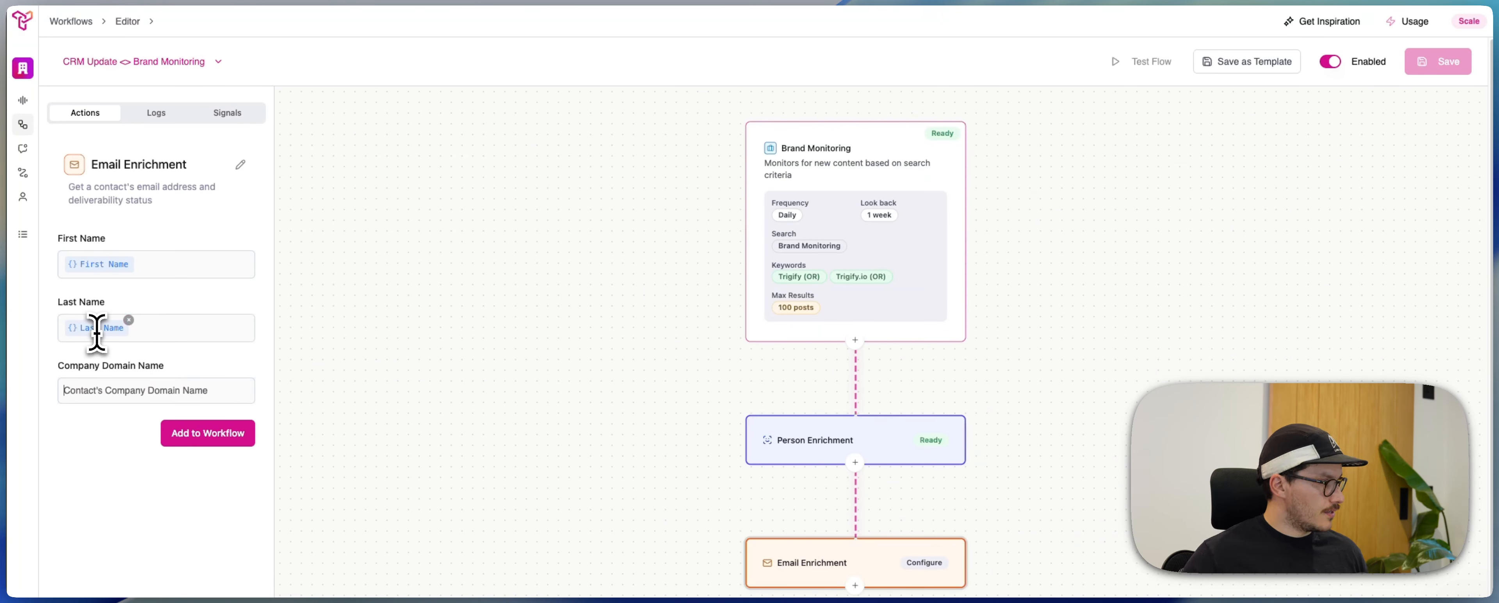
text(/dom)
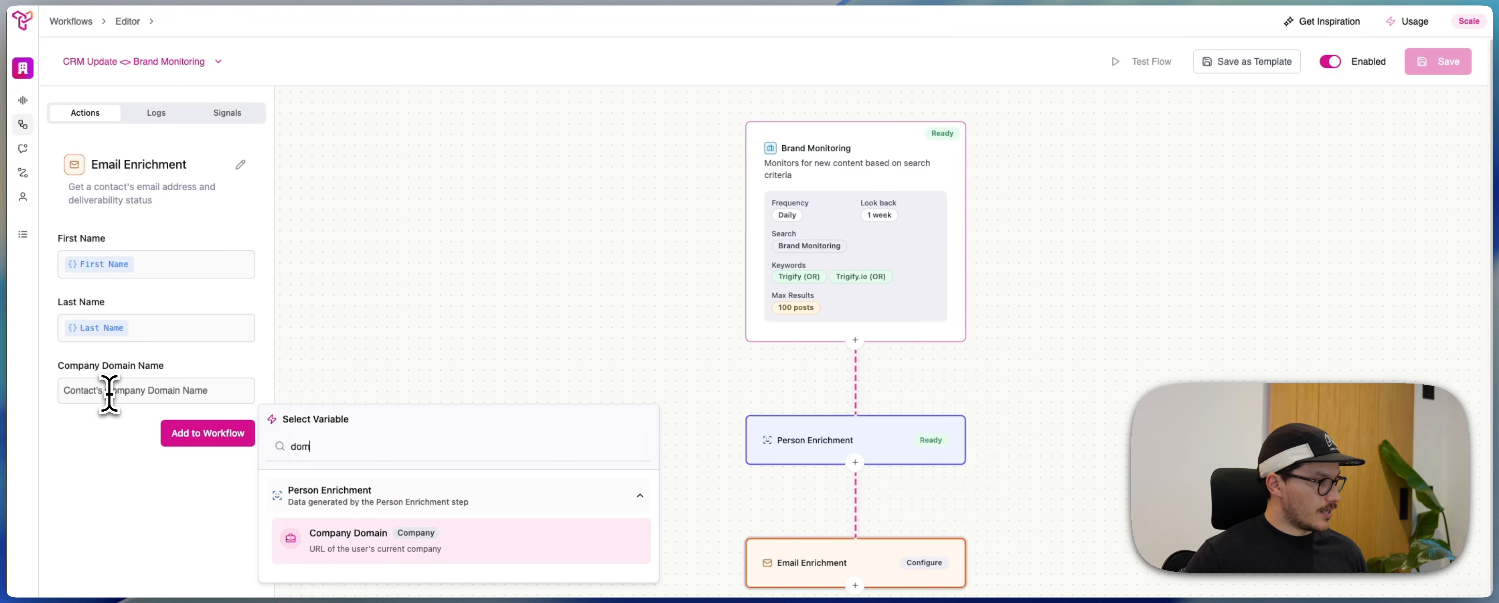
key(Return)
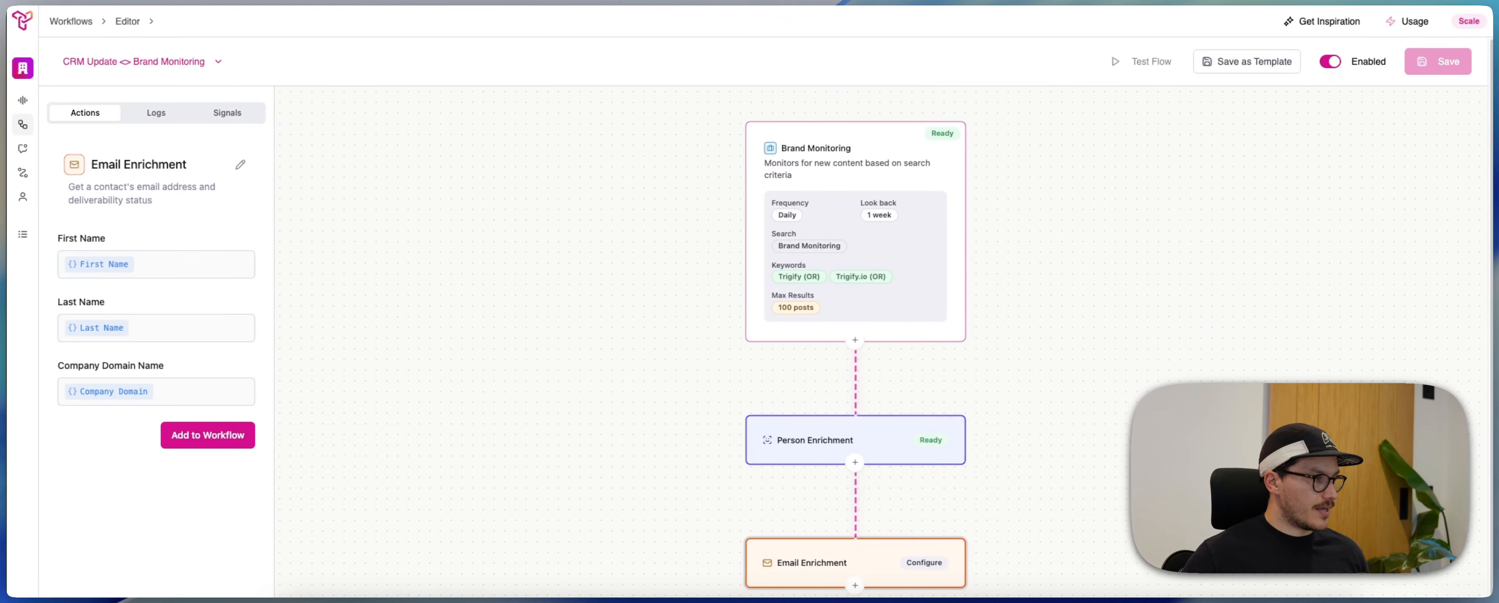
click(228, 443)
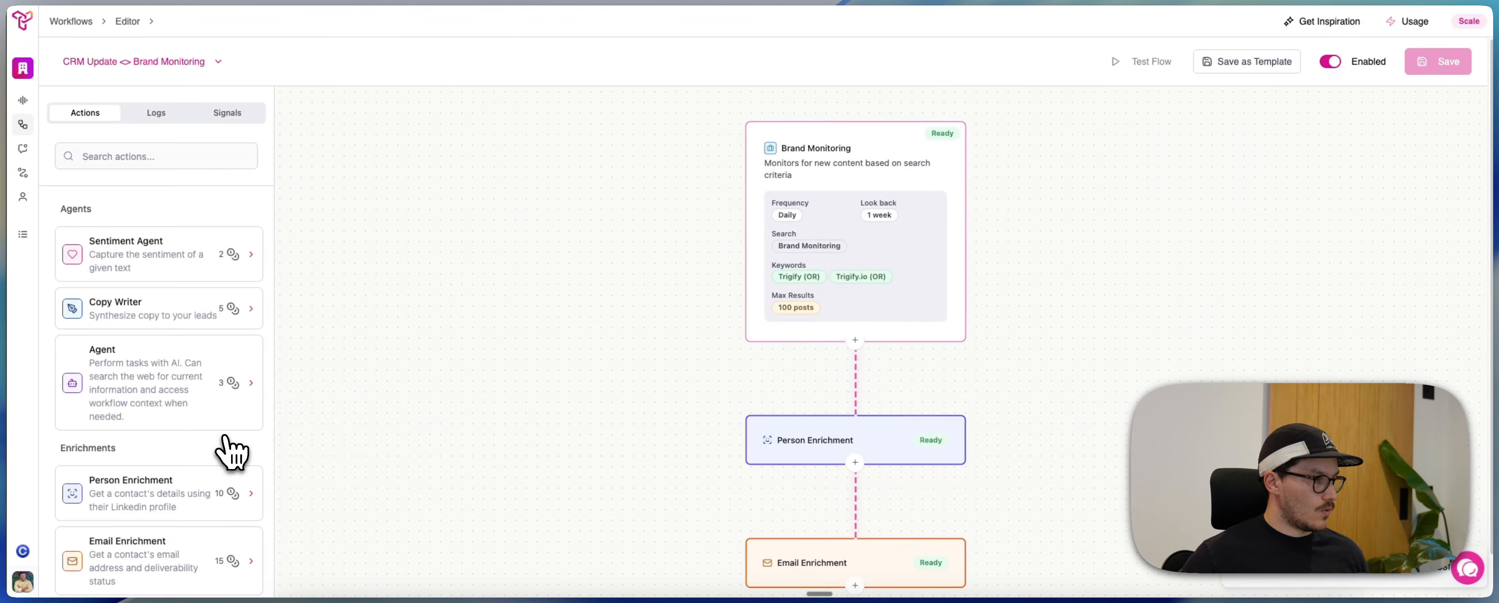
Run a test of the workflow using the first post in the list
drag(619, 491, 582, 462)
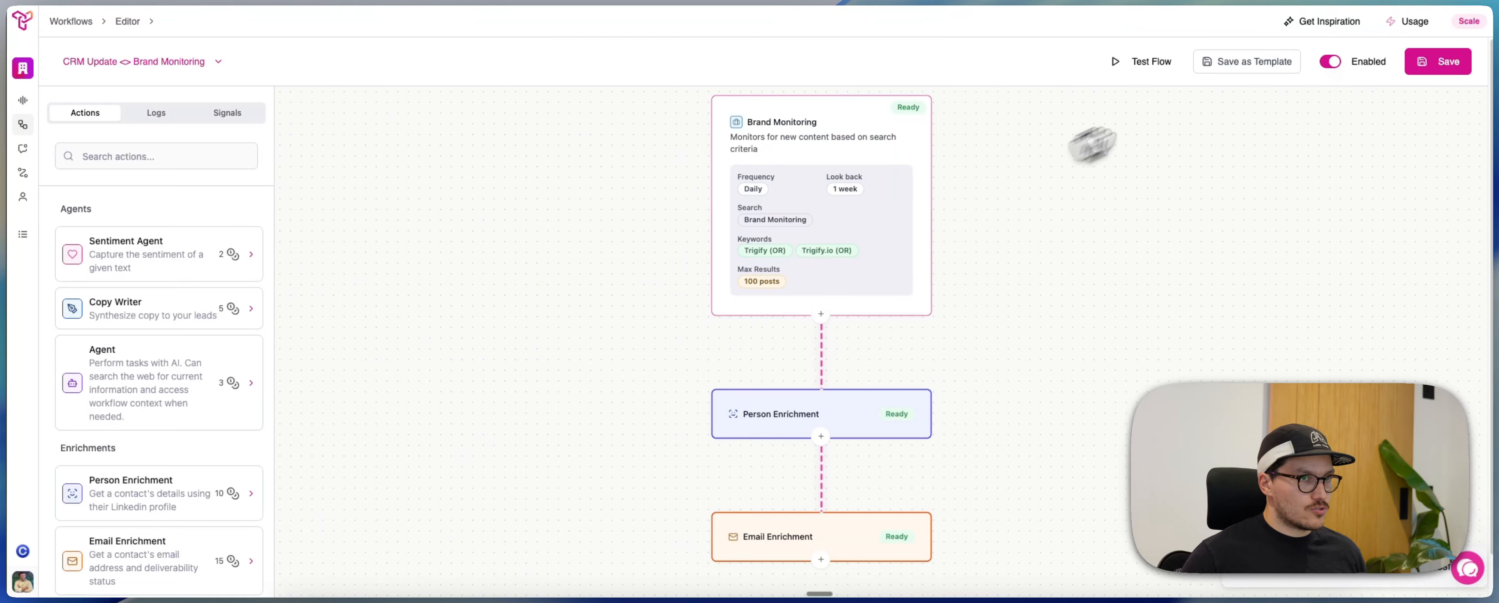
click(1150, 62)
click(772, 352)
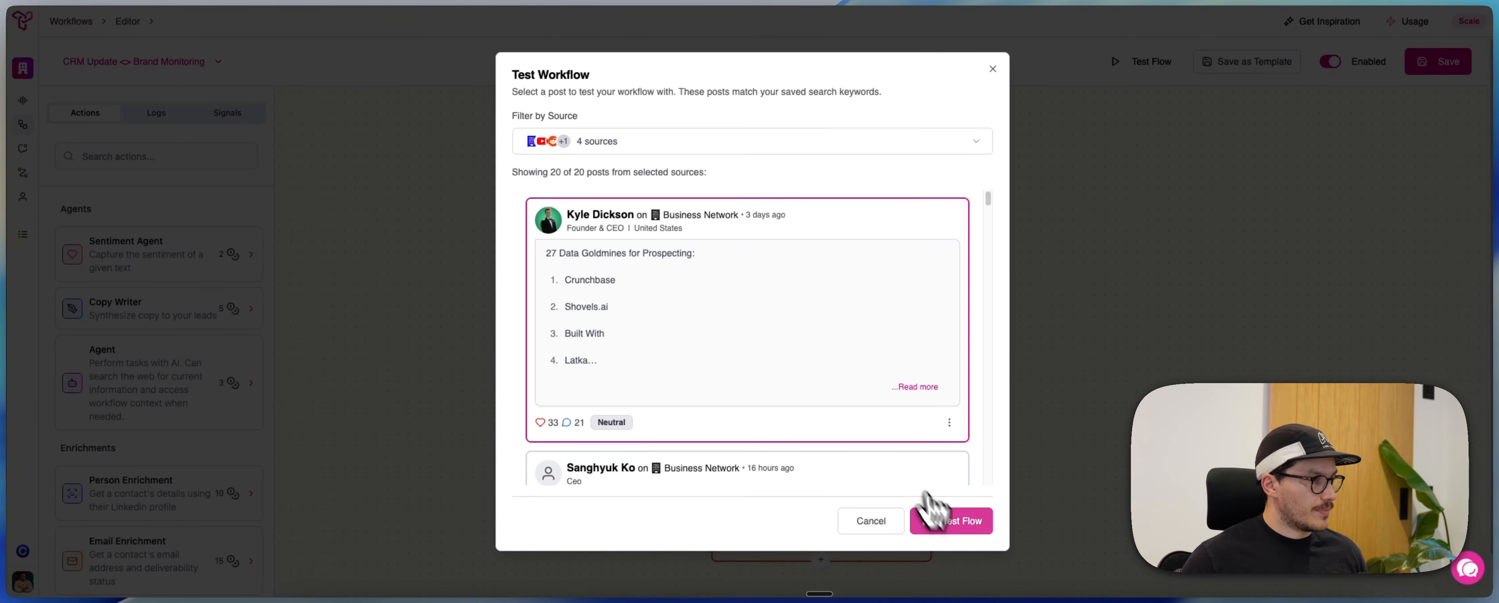
click(963, 523)
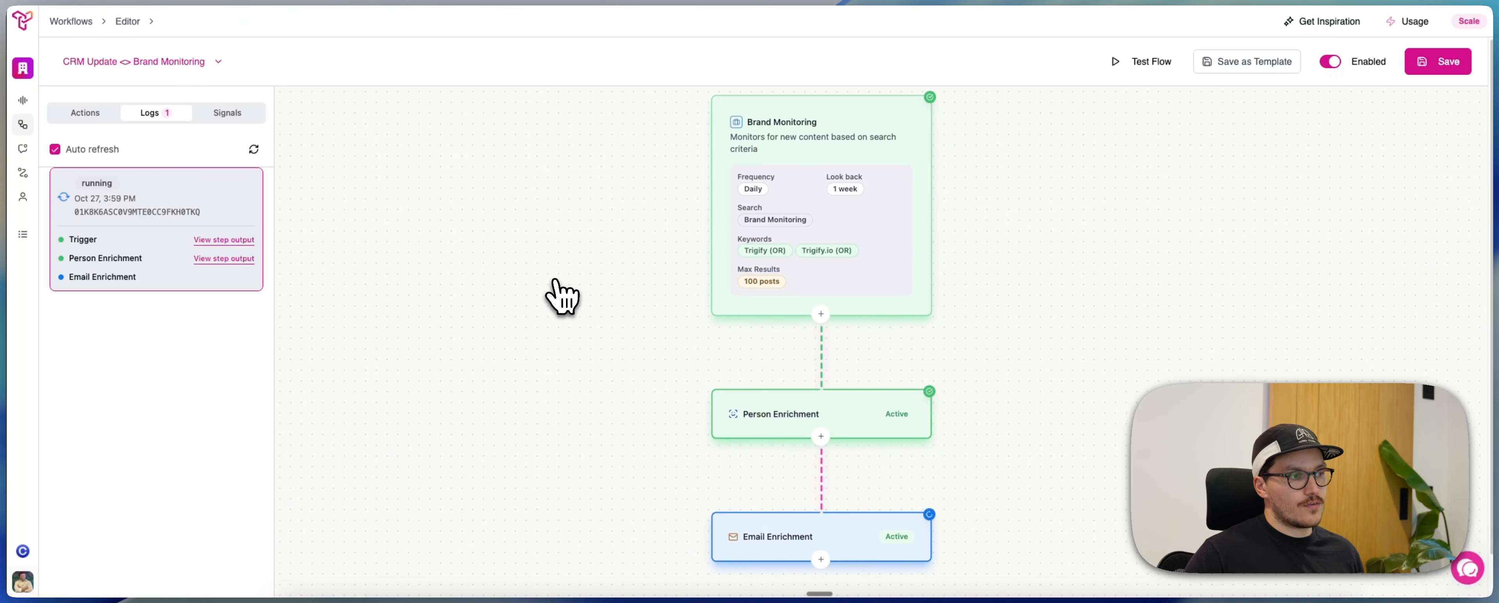
Examine the Person Enrichment step's output as JSON with the result object expanded, and close the output
click(216, 258)
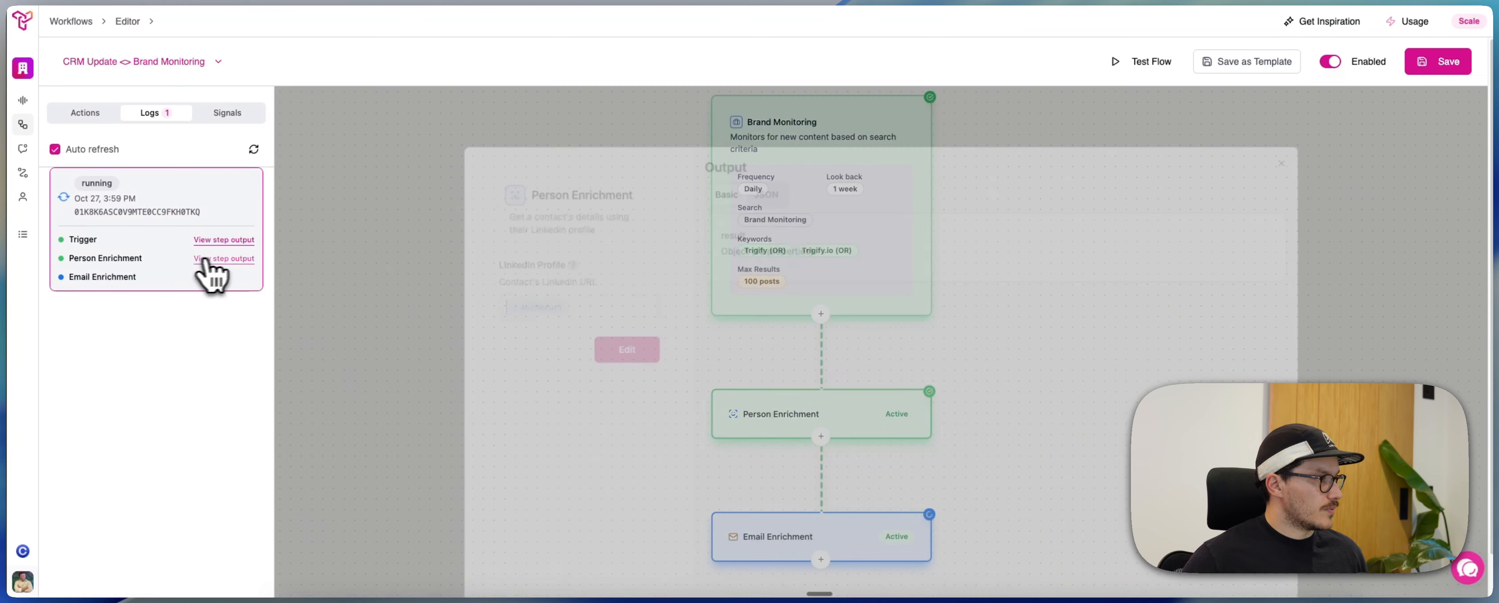
click(764, 189)
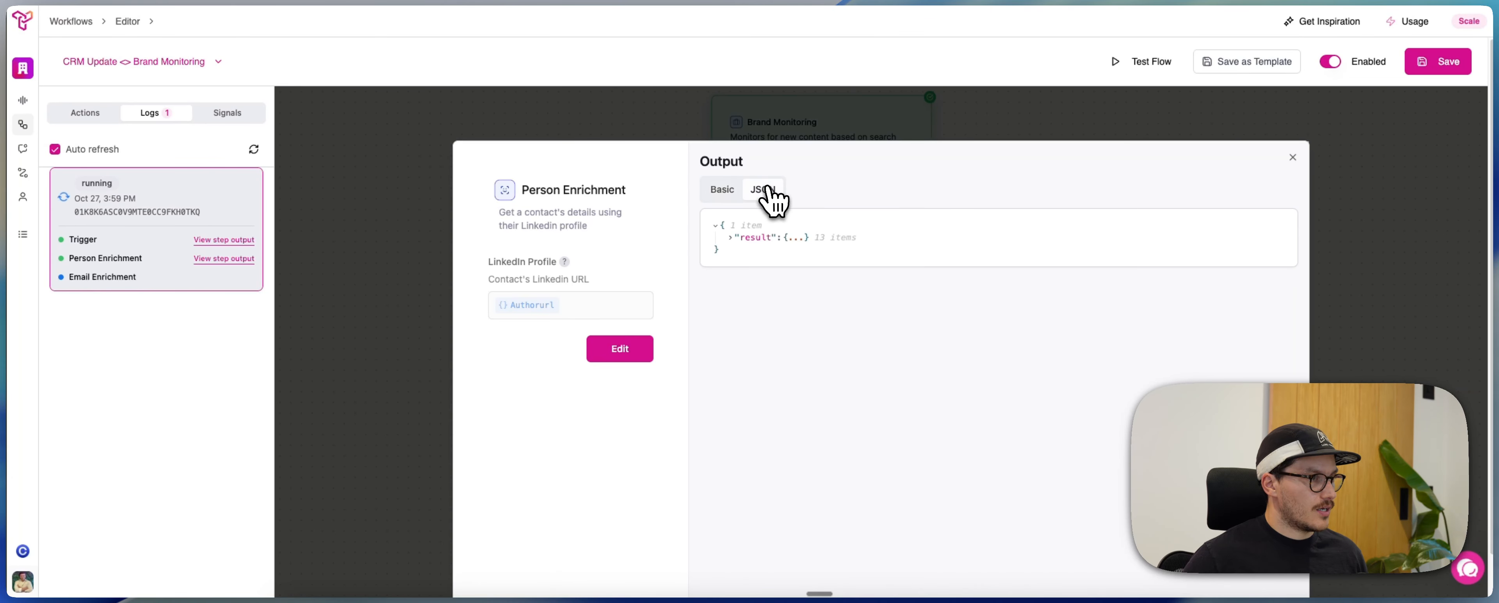
click(731, 238)
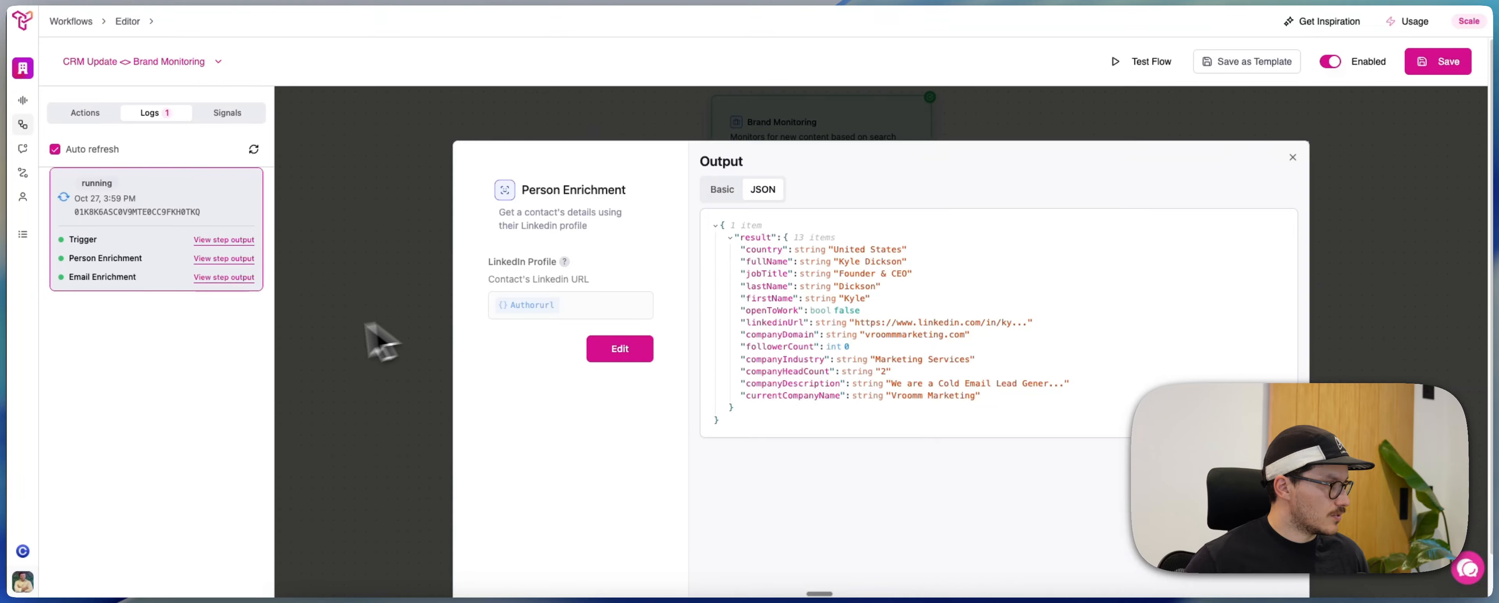
click(216, 278)
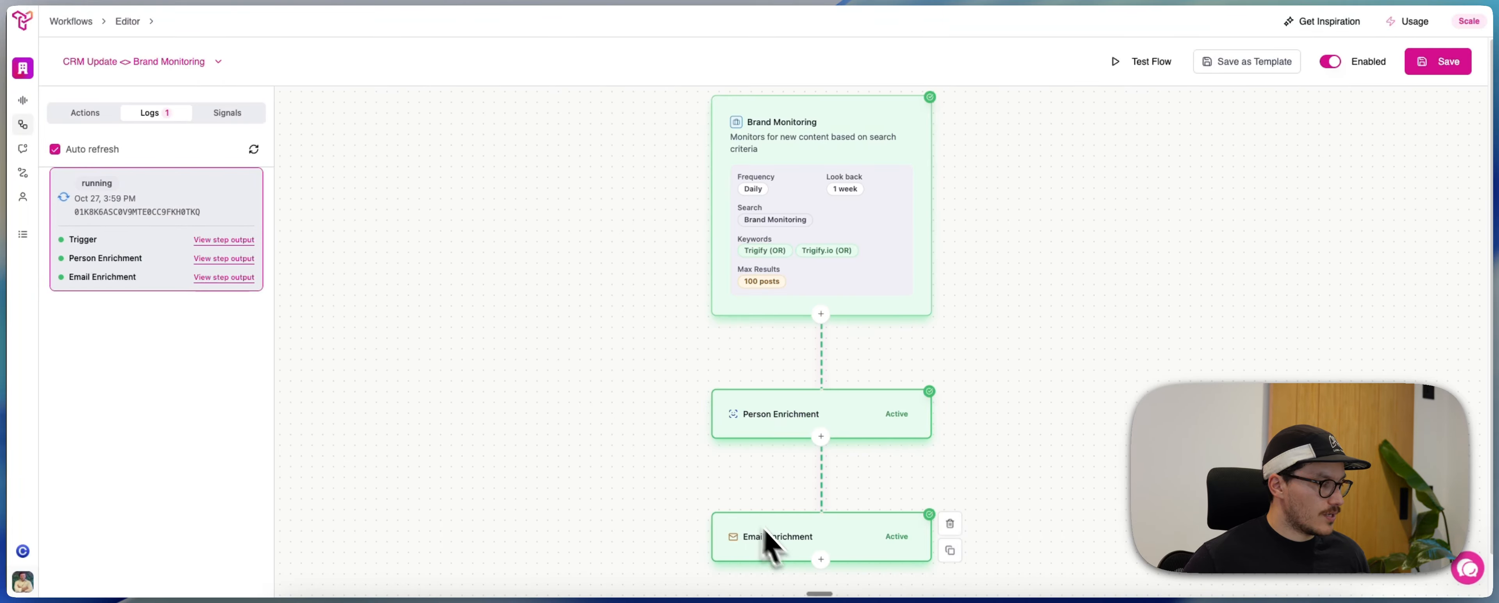
Insert an Attio Create Contact action after the Email Enrichment step
click(85, 112)
scroll(582, 384, down, 3)
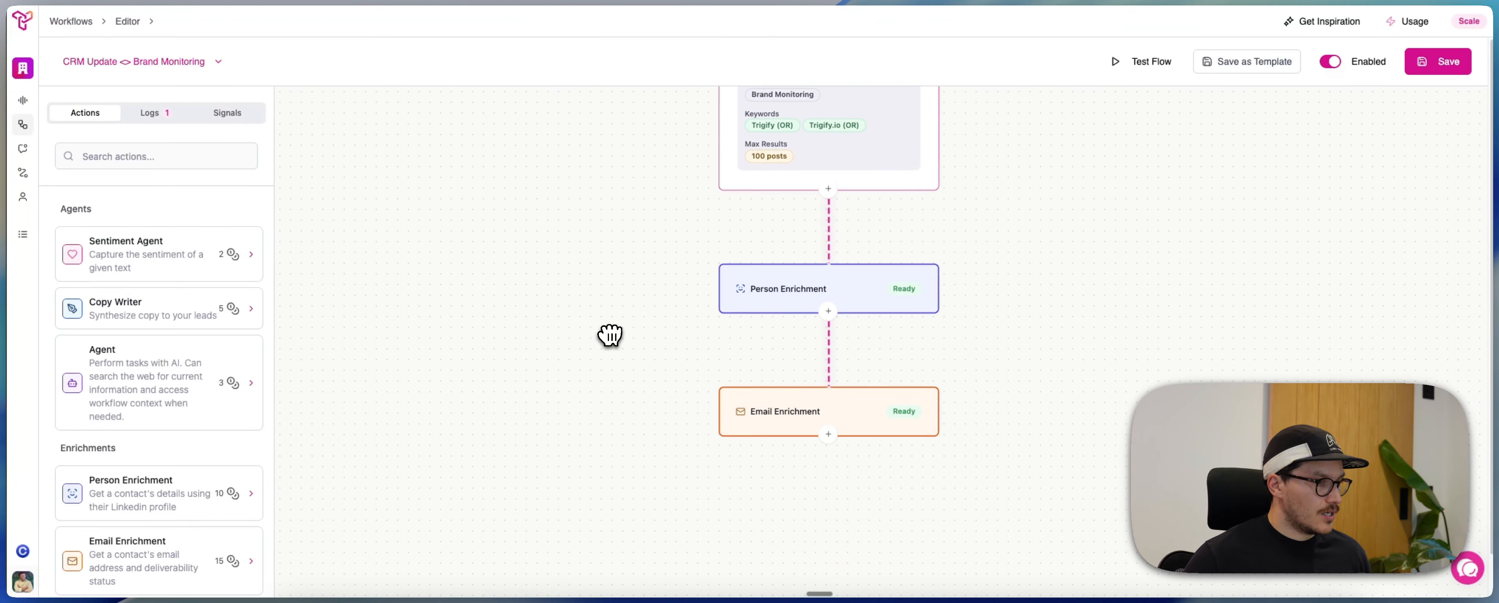
click(829, 435)
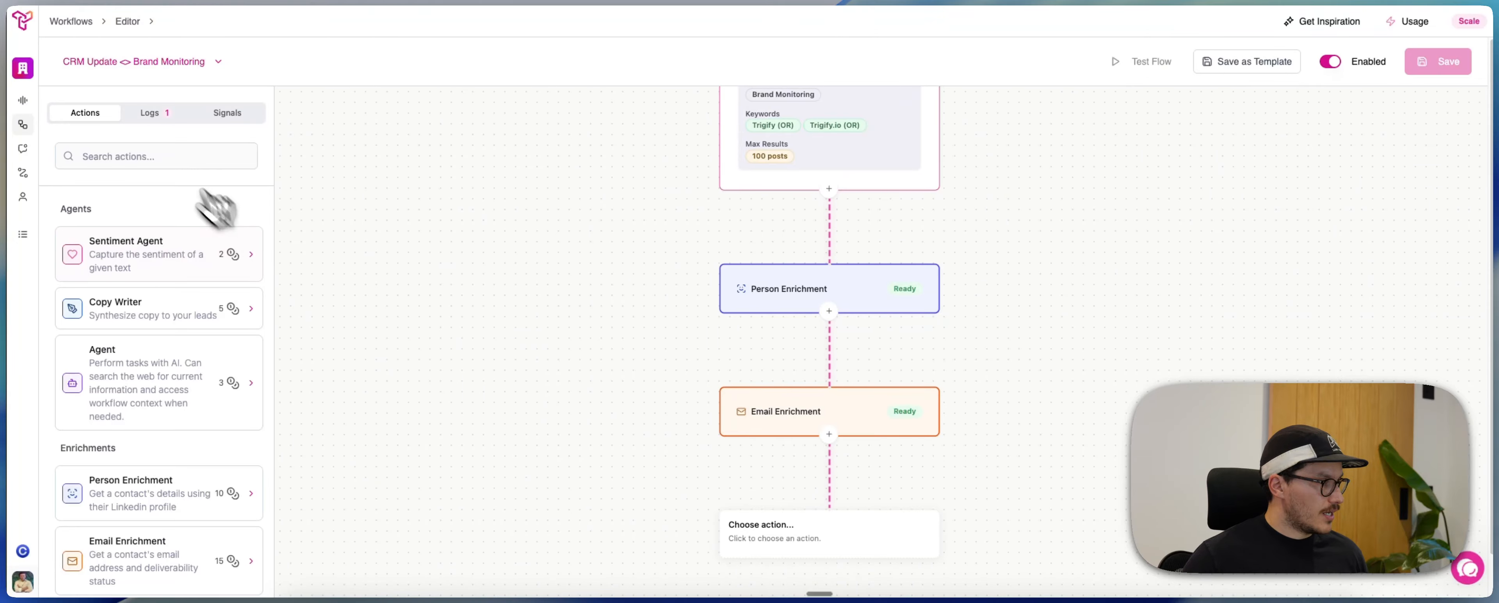
click(157, 155)
text(Attio)
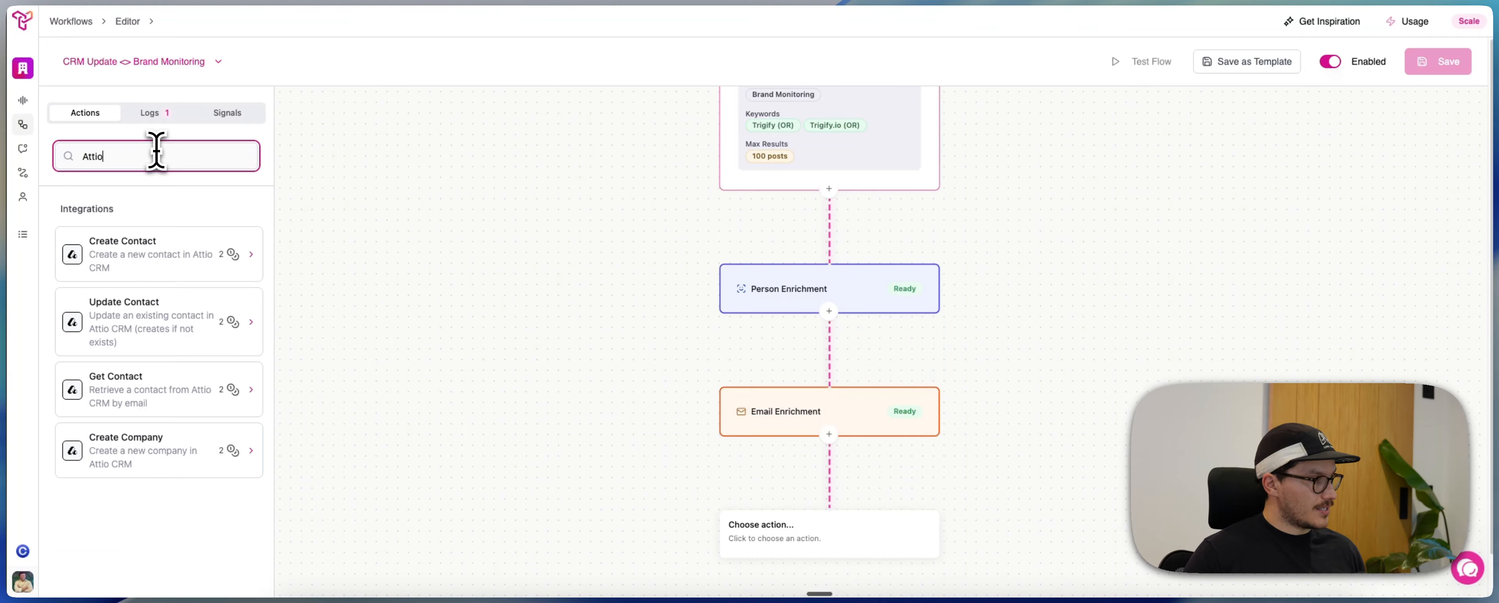
click(121, 272)
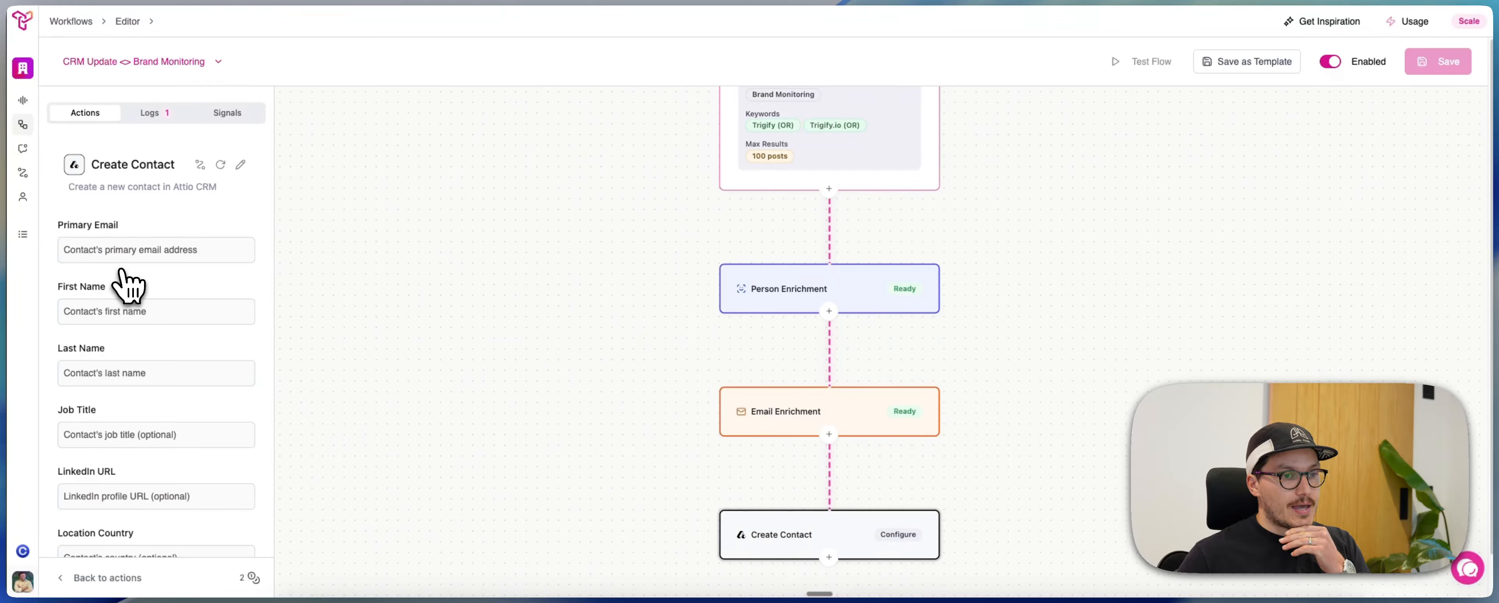
Reconnect the Attio integration from the Create Contact action and authorize the account link
click(220, 165)
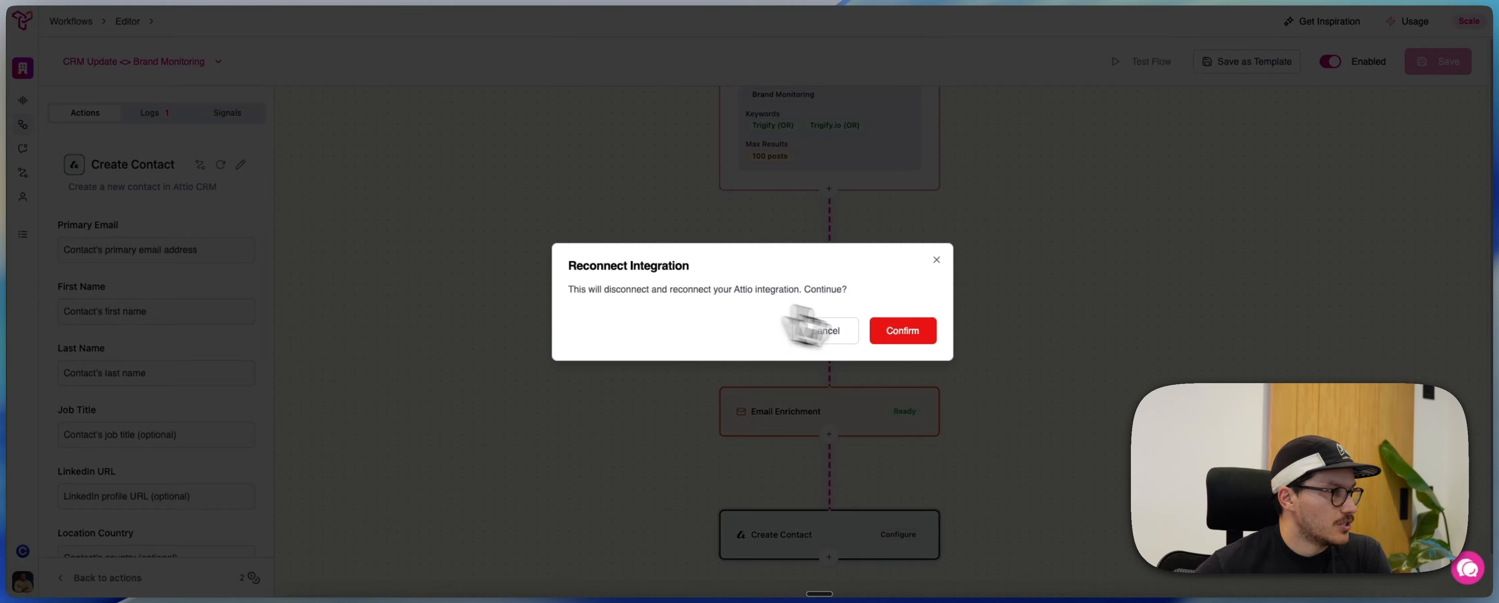
click(898, 331)
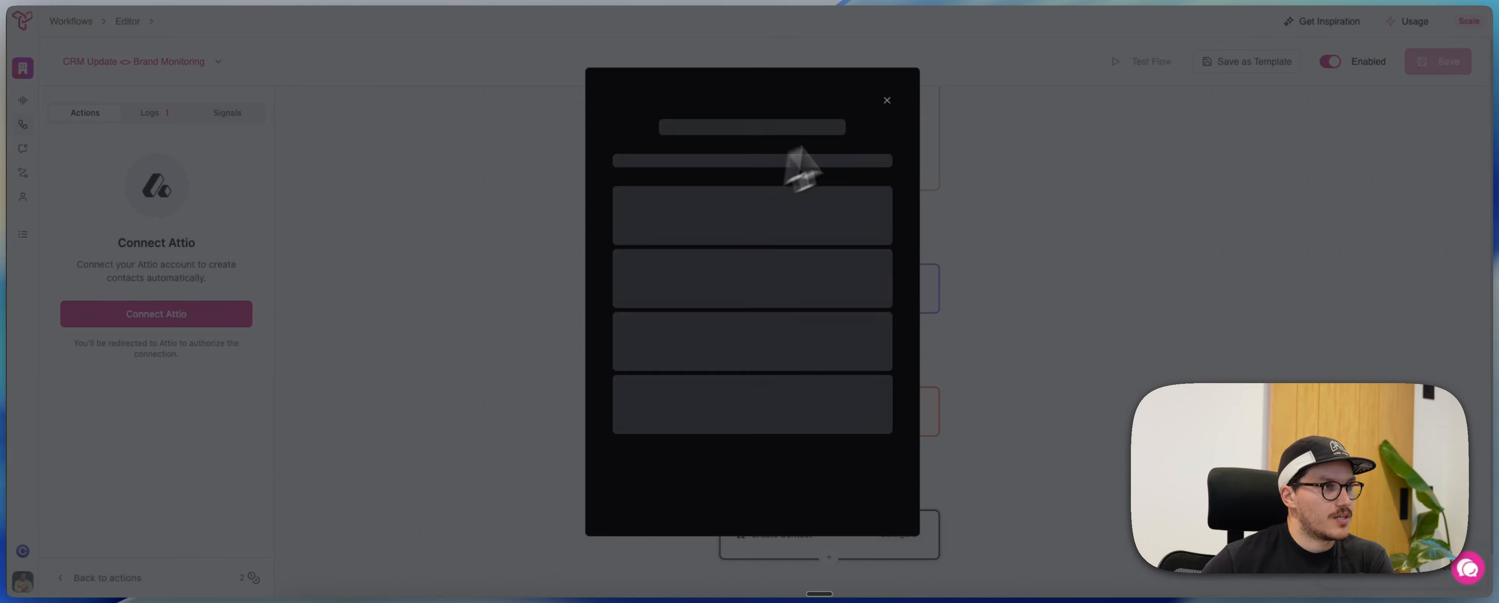
click(887, 100)
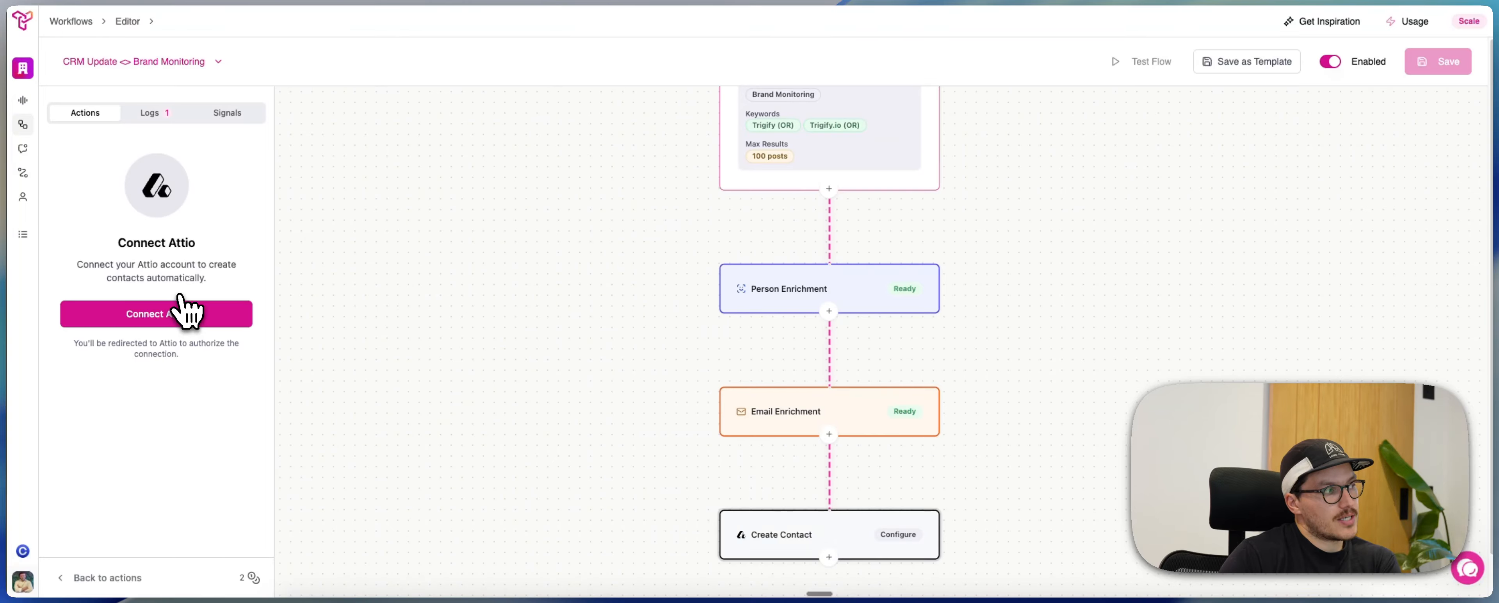
click(146, 317)
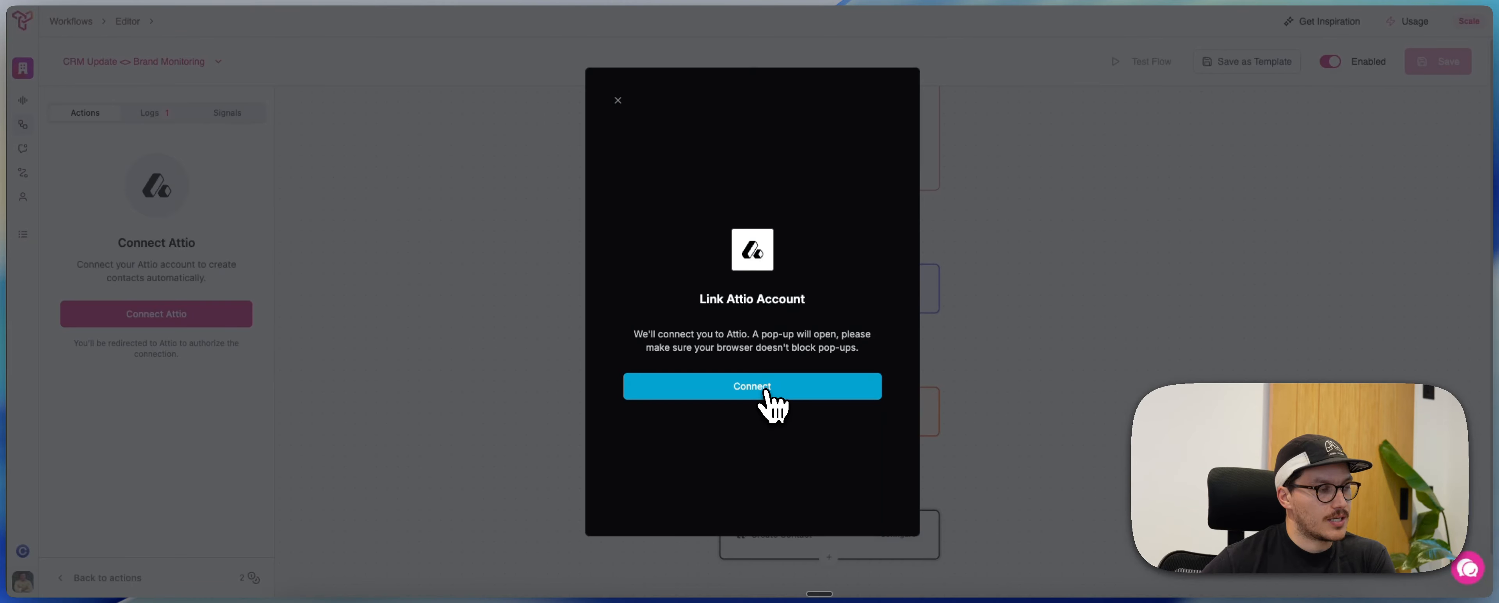
click(766, 391)
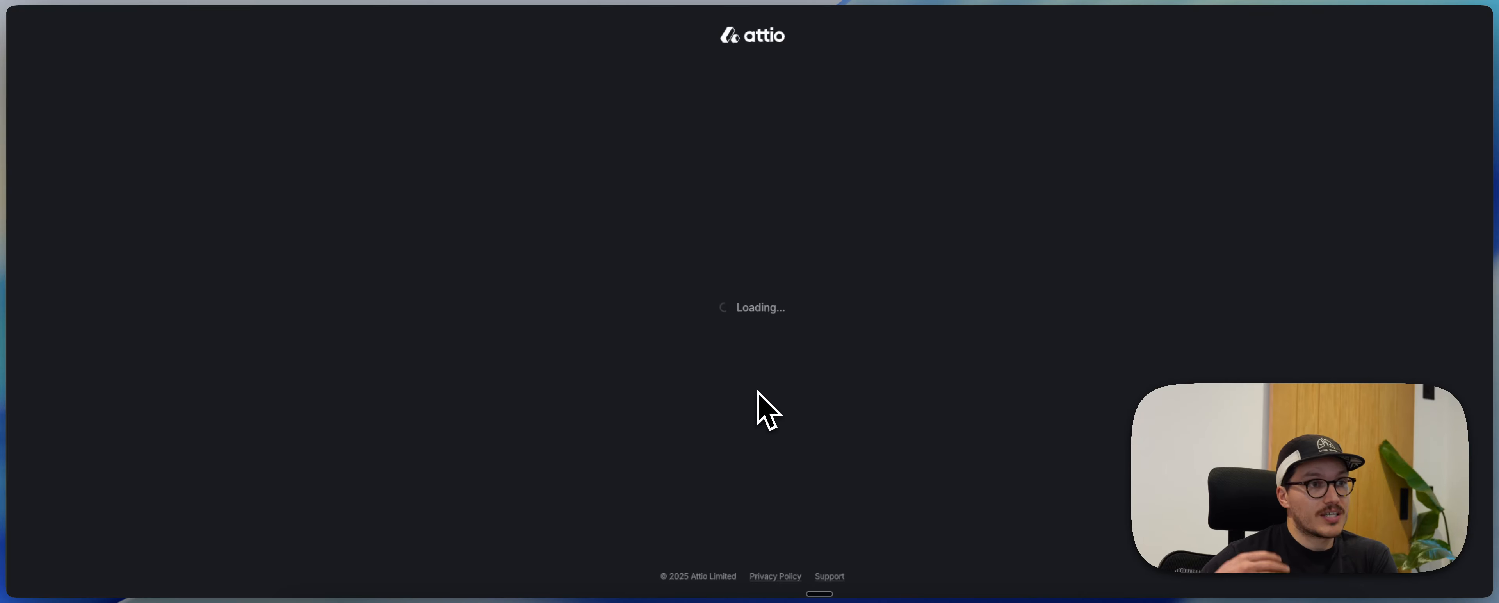
click(822, 541)
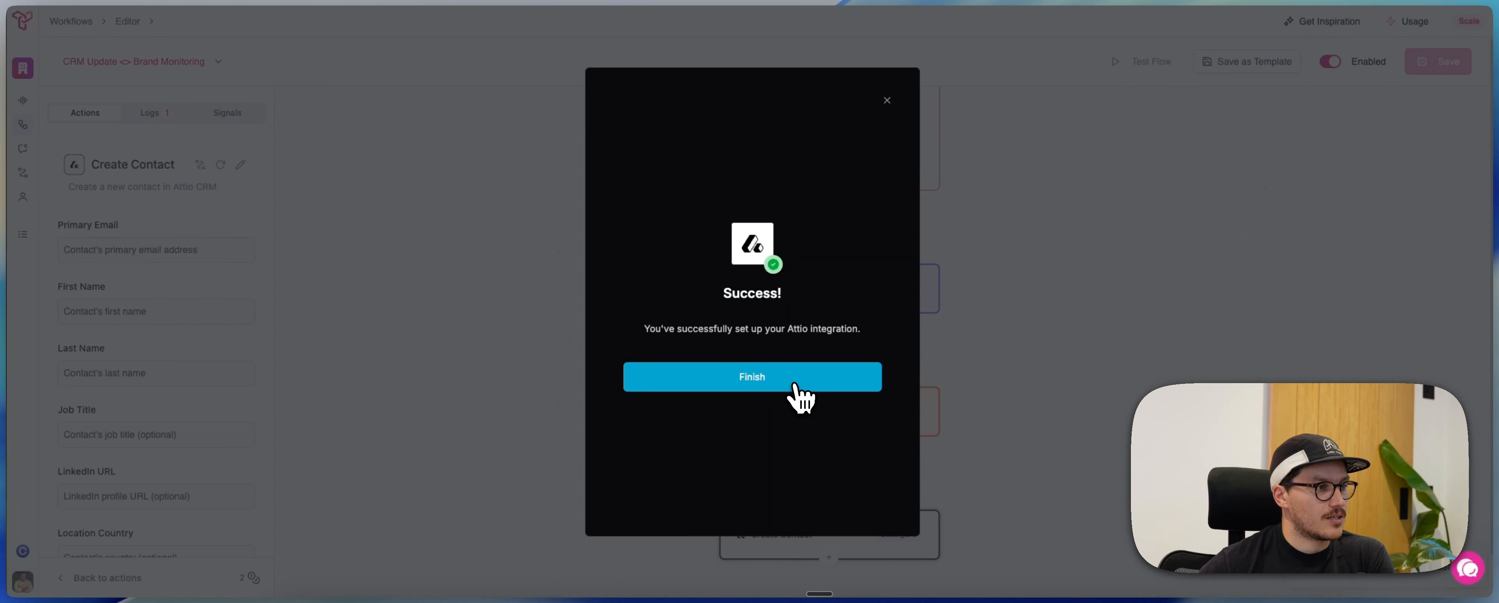
click(795, 384)
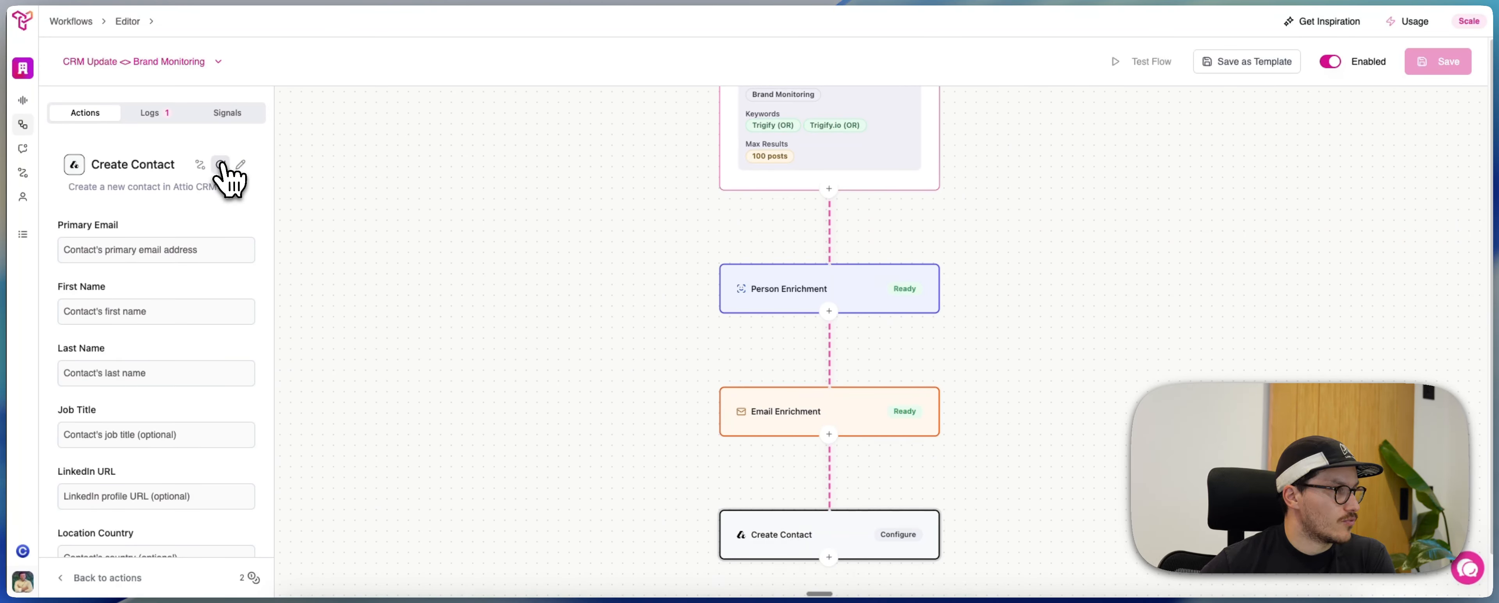
Open the Attio field mappings and examine the contact fields available for mapping
click(199, 164)
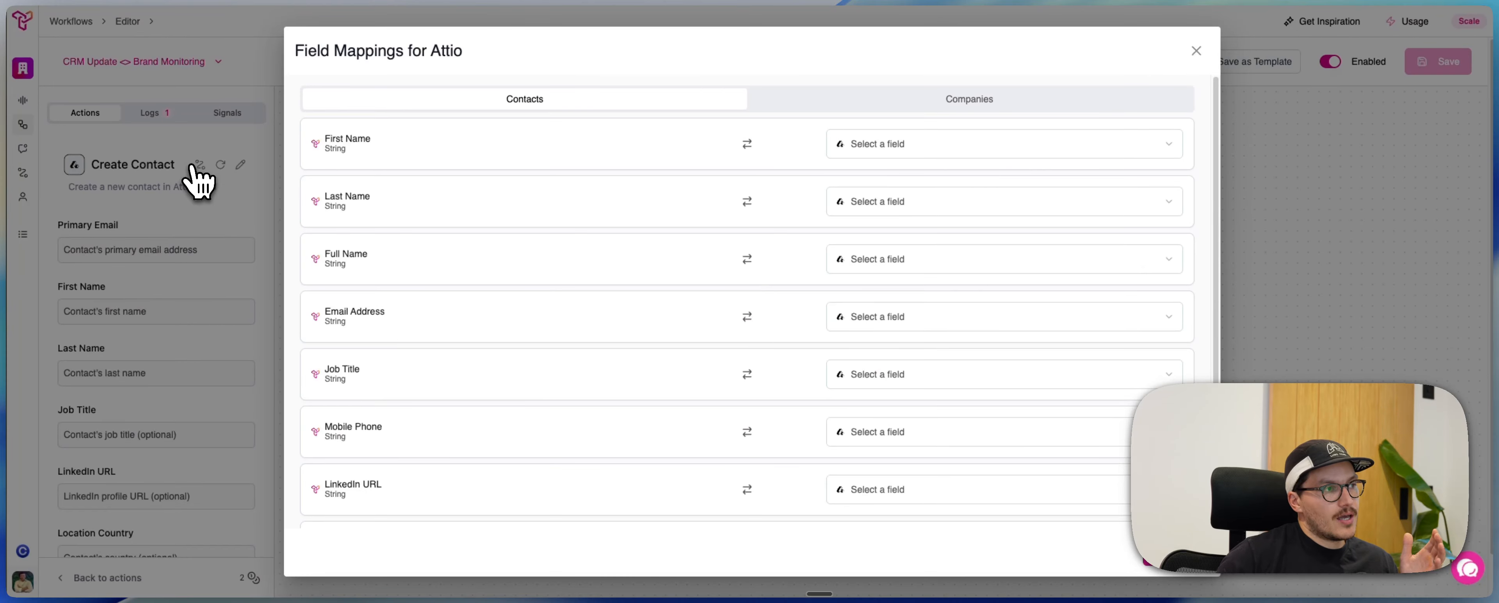
scroll(513, 273, down, 2)
scroll(521, 290, up, 2)
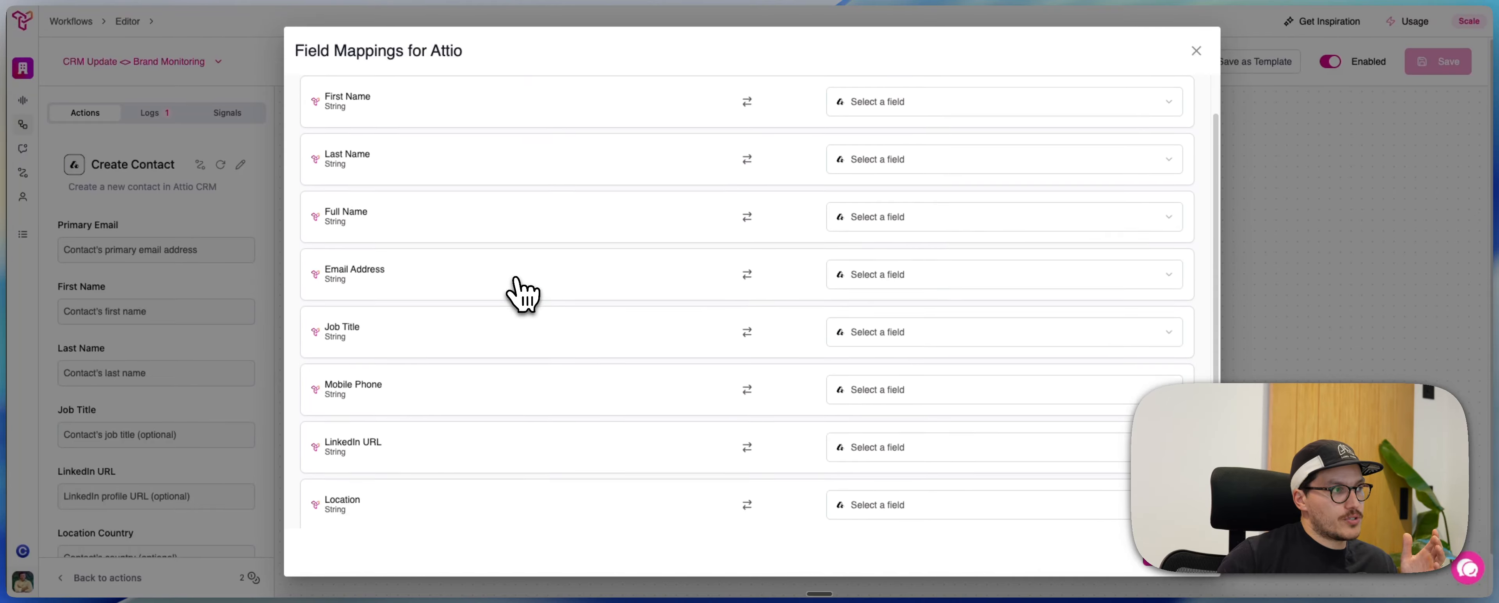
scroll(524, 295, down, 2)
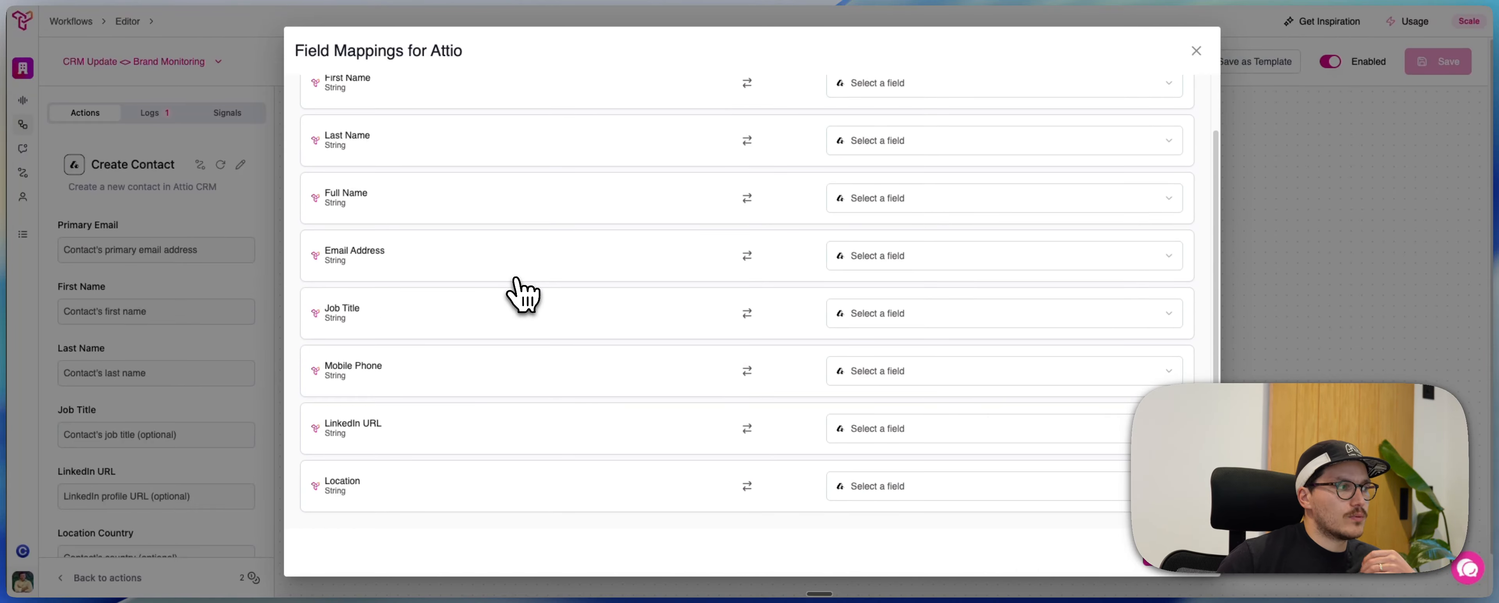
scroll(526, 285, up, 2)
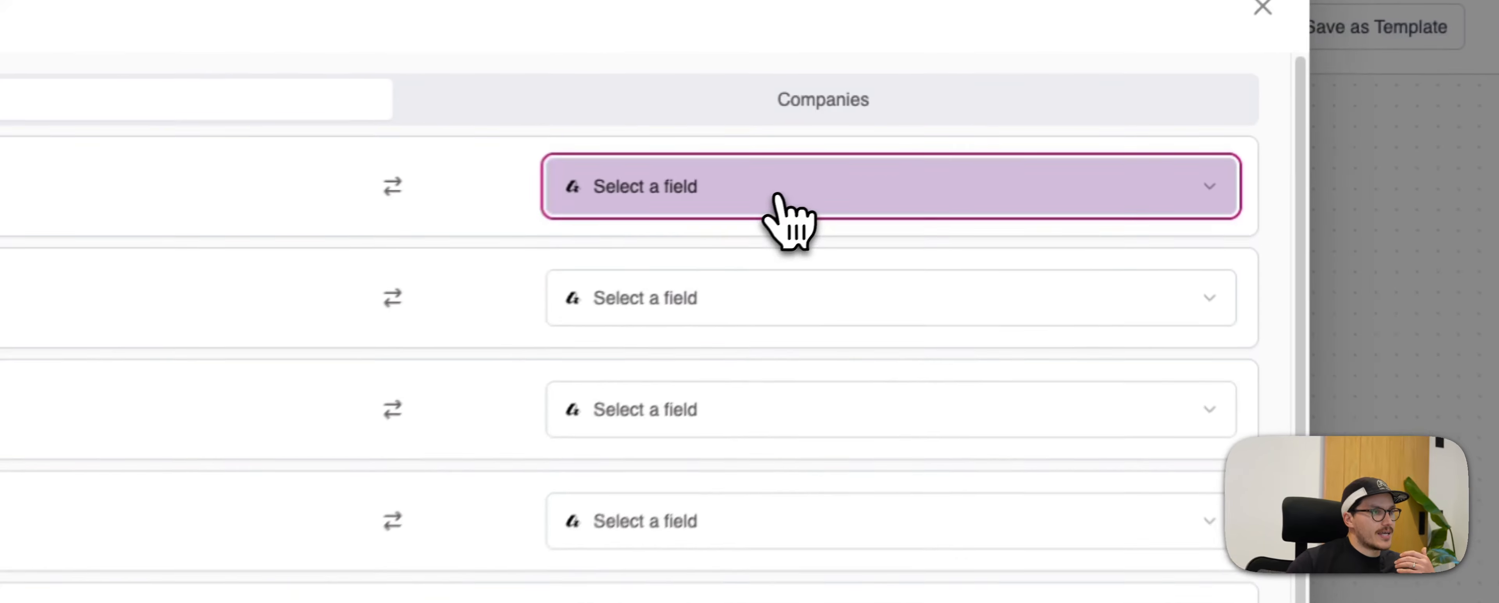
Look through the Attio fields offered for the contact's First Name mapping without selecting one
click(778, 198)
scroll(765, 418, down, 10)
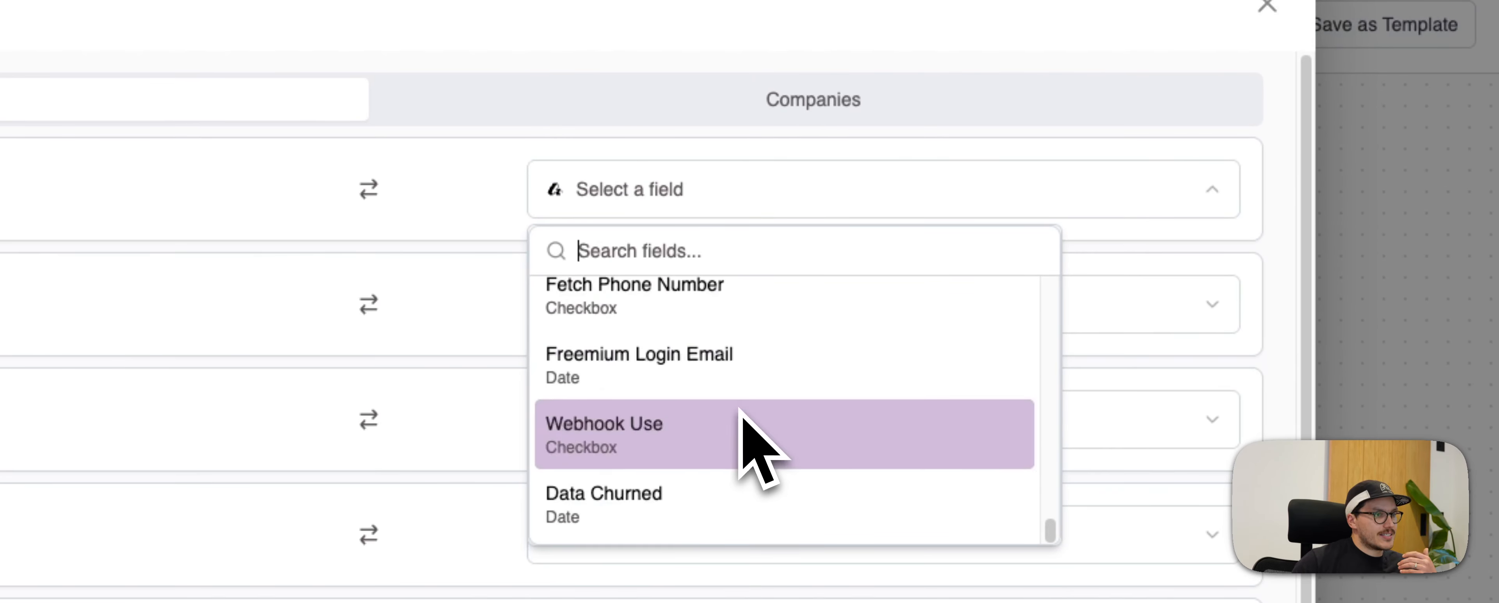
scroll(739, 419, up, 10)
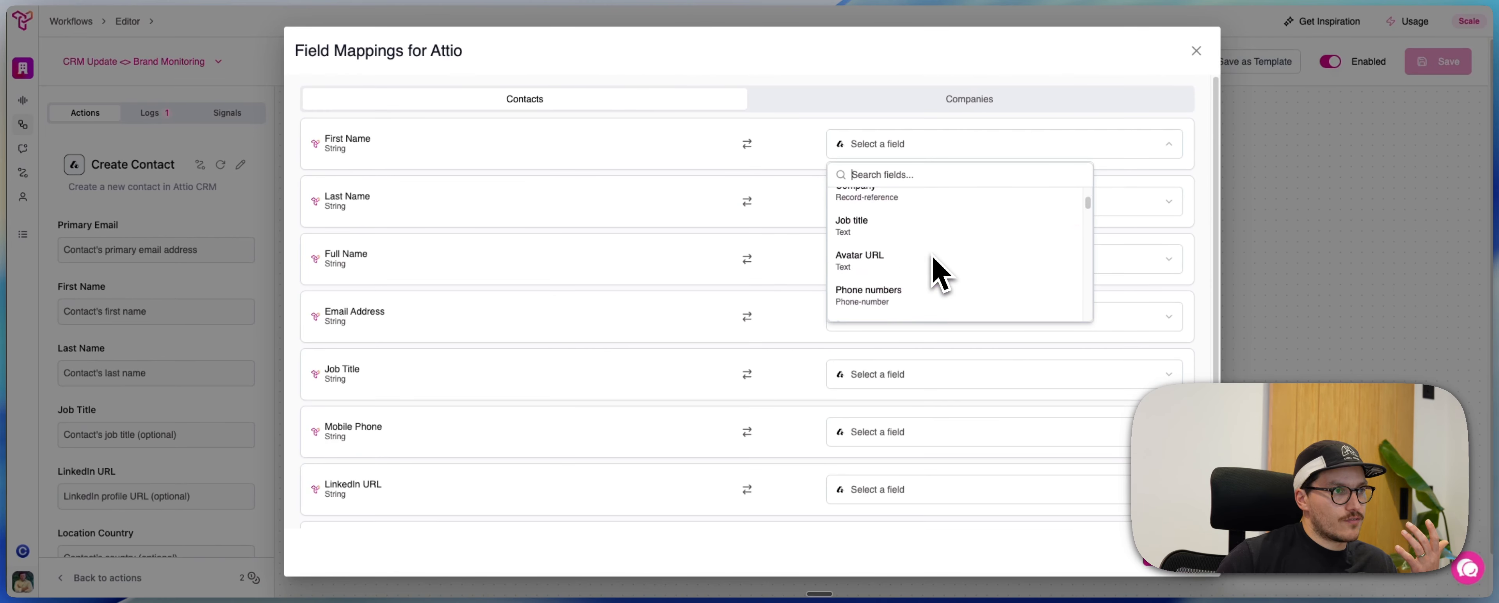
scroll(734, 408, down, 10)
scroll(908, 274, up, 5)
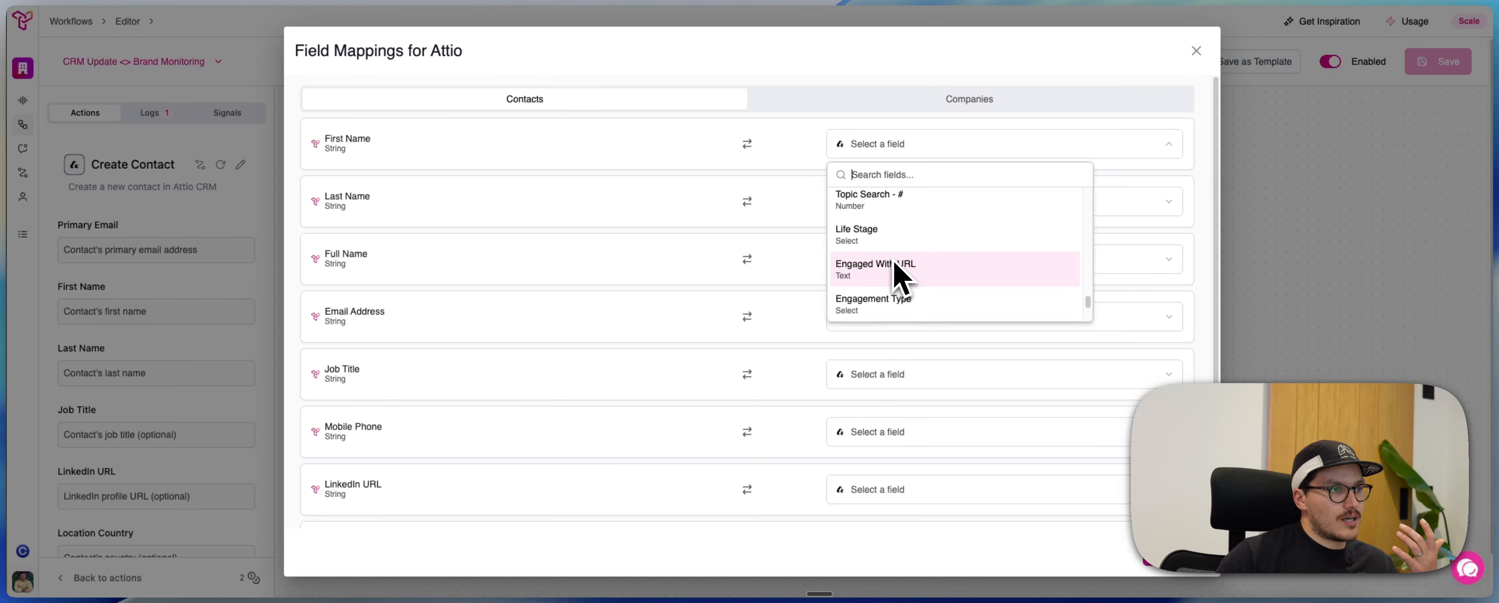
scroll(894, 260, up, 4)
scroll(895, 260, down, 4)
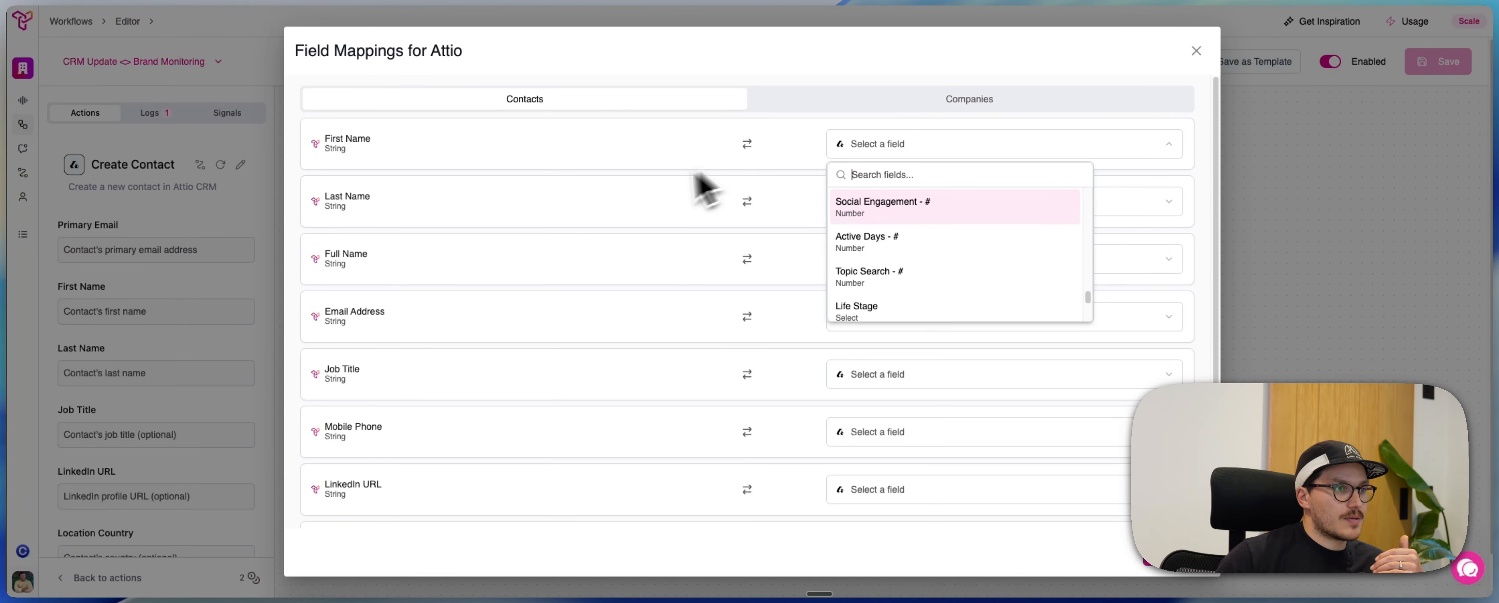
click(798, 81)
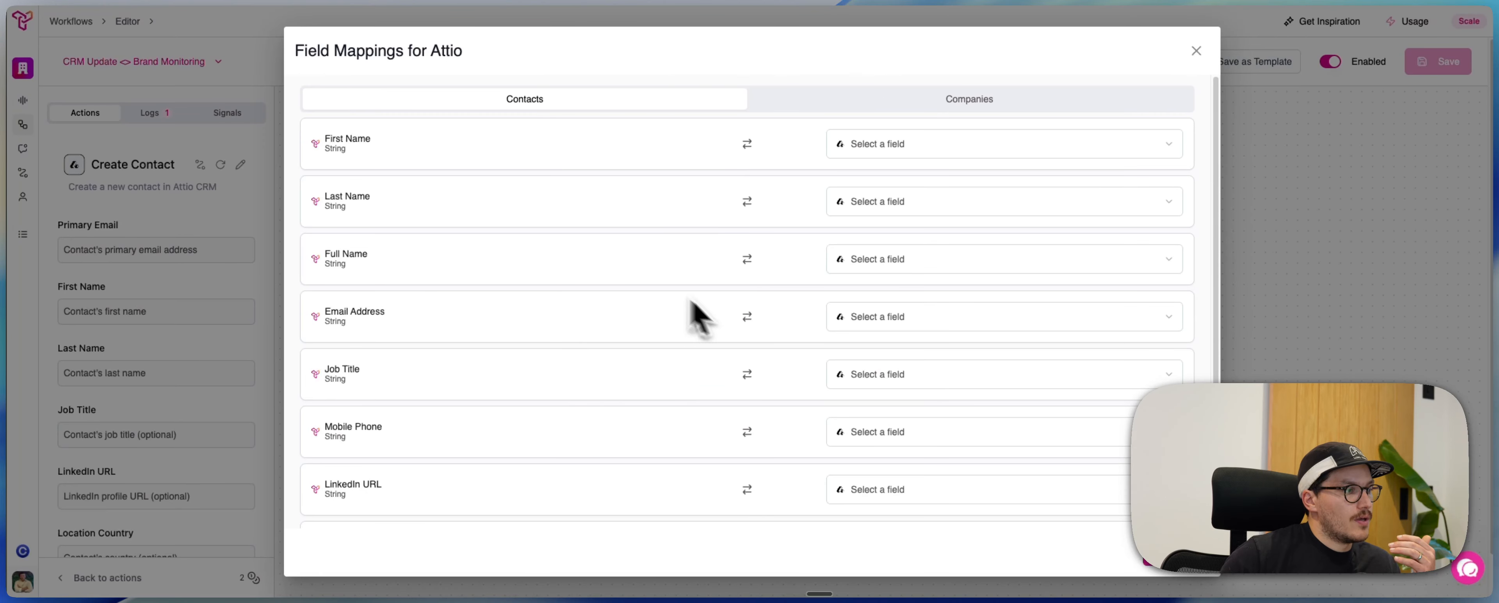
View the company field mappings for Attio and close the mappings without changes
scroll(640, 453, down, 1)
scroll(638, 449, up, 1)
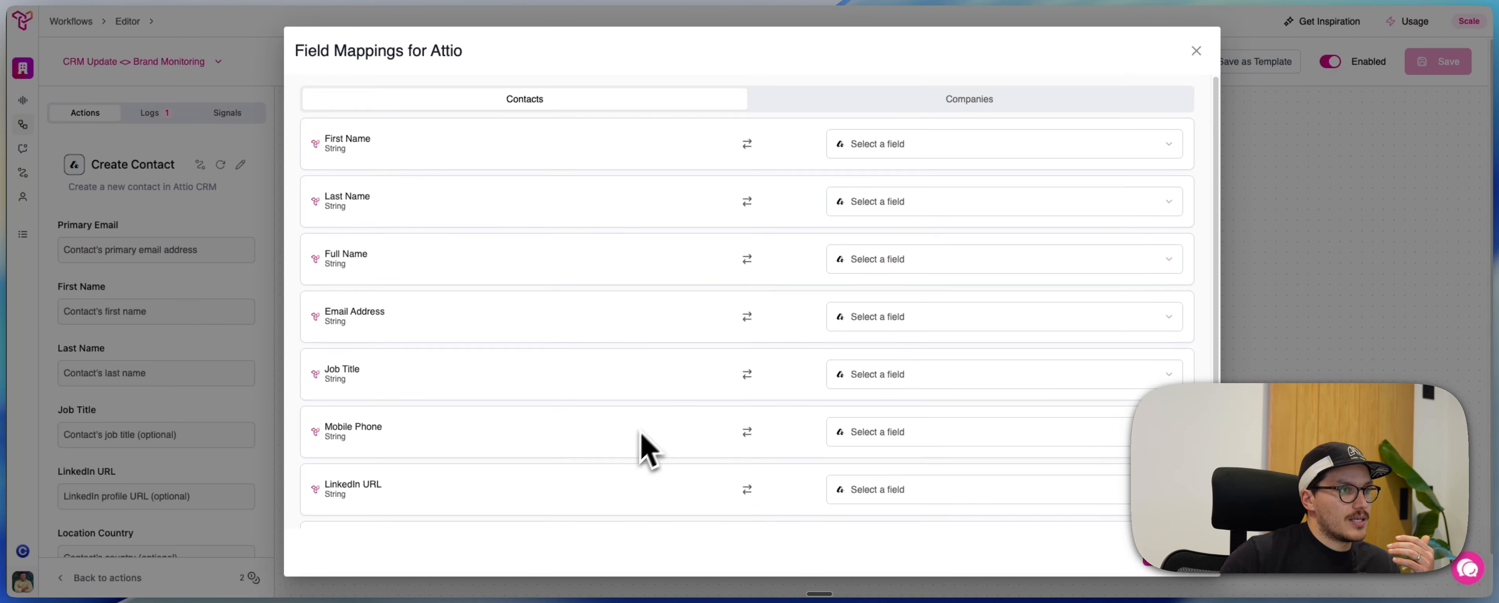
click(899, 100)
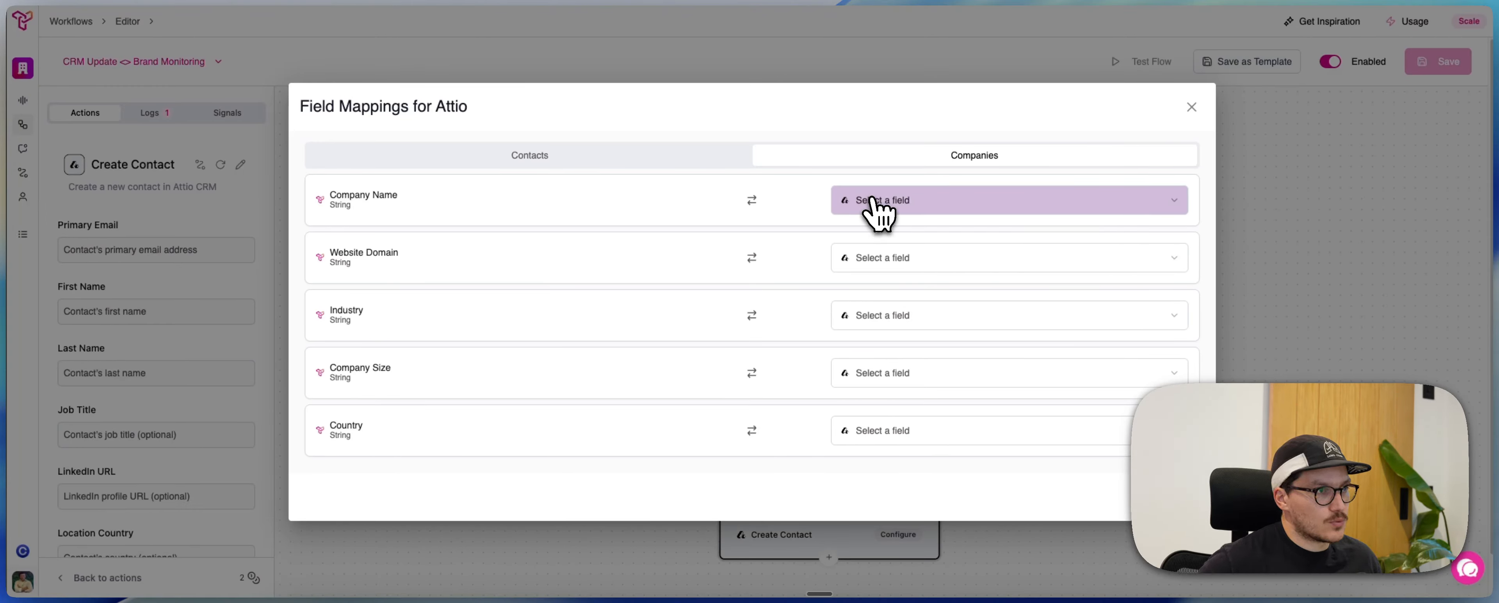
key(Escape)
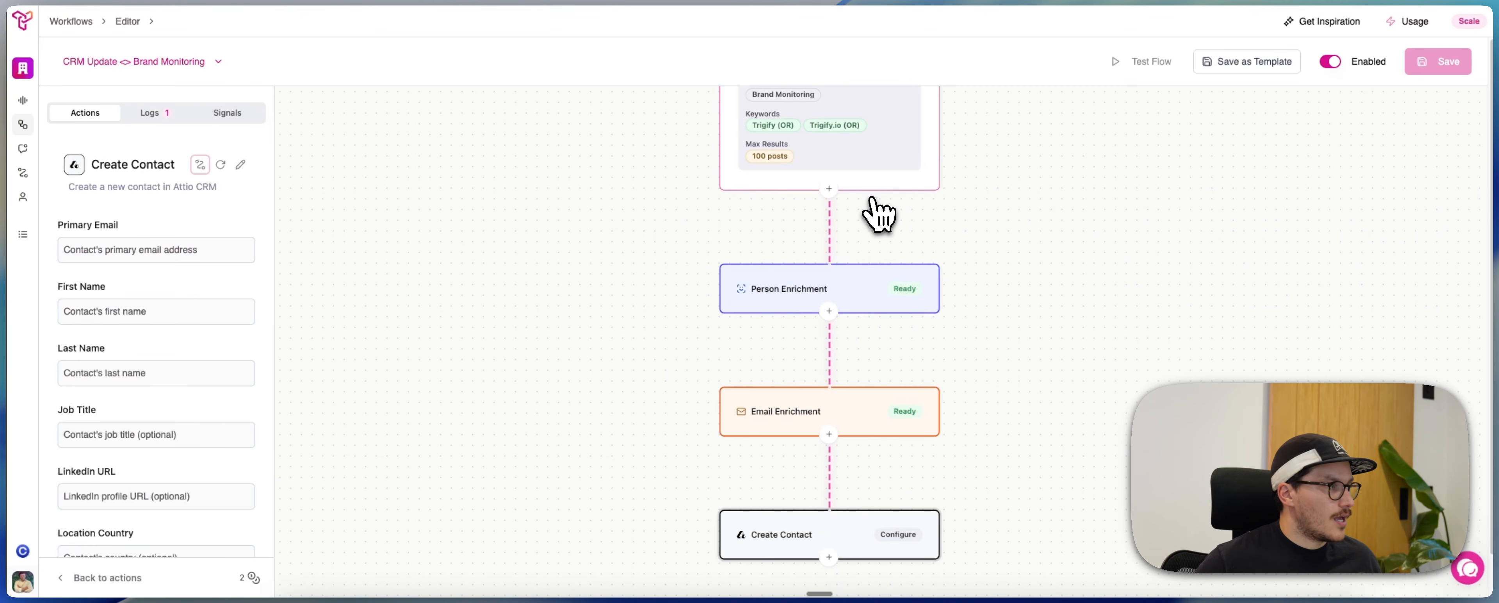
Map Create Contact's primary email to the Email Address variable and its first name to the First Name variable
click(118, 251)
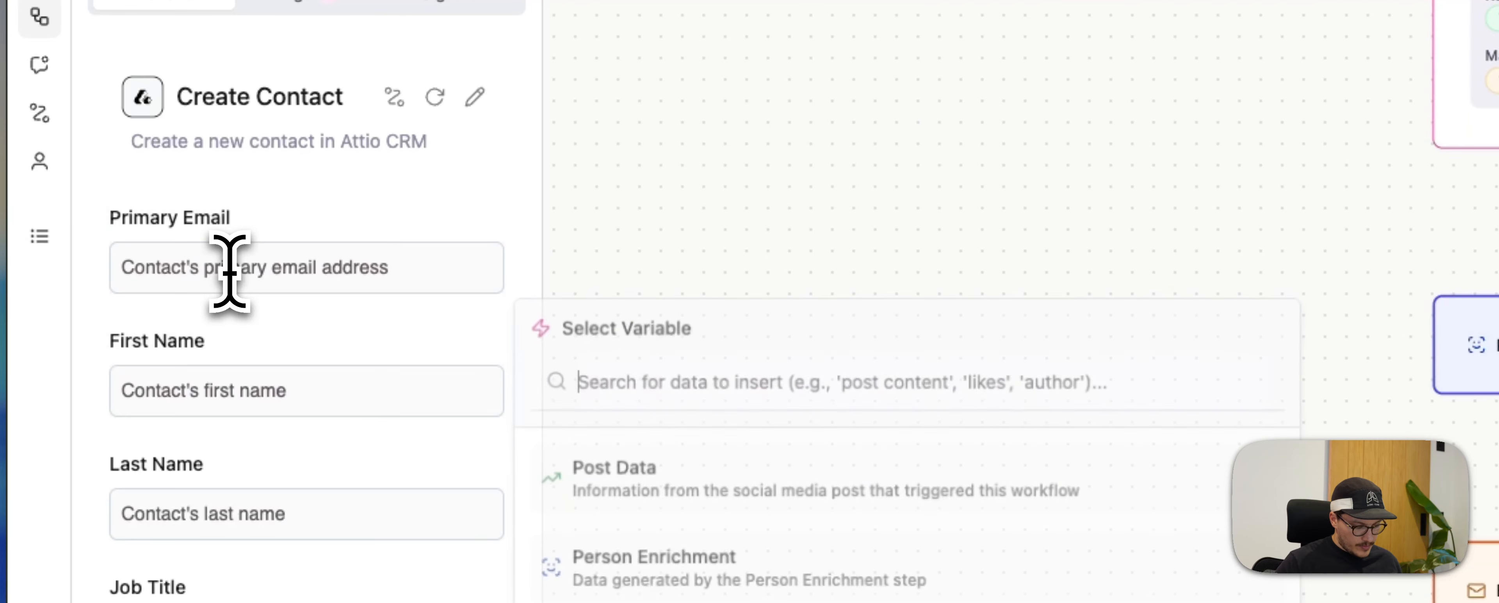
text(emaii)
key(BackSpace)
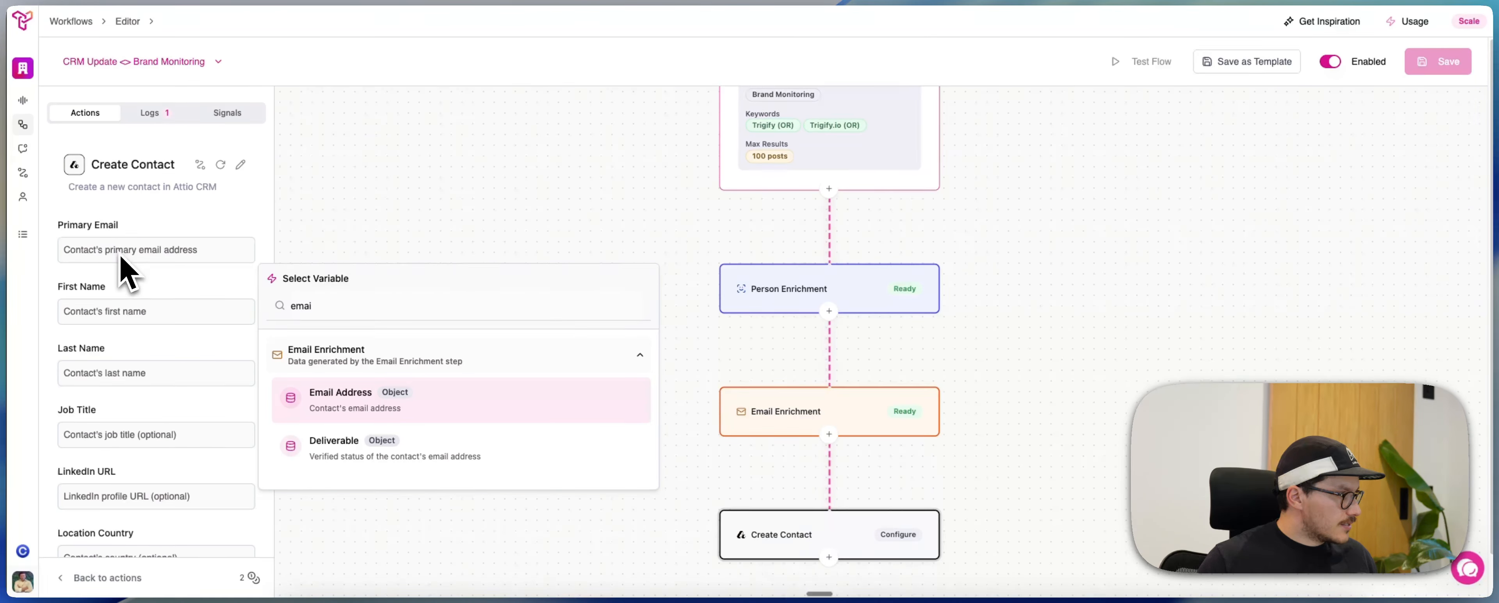
key(Return)
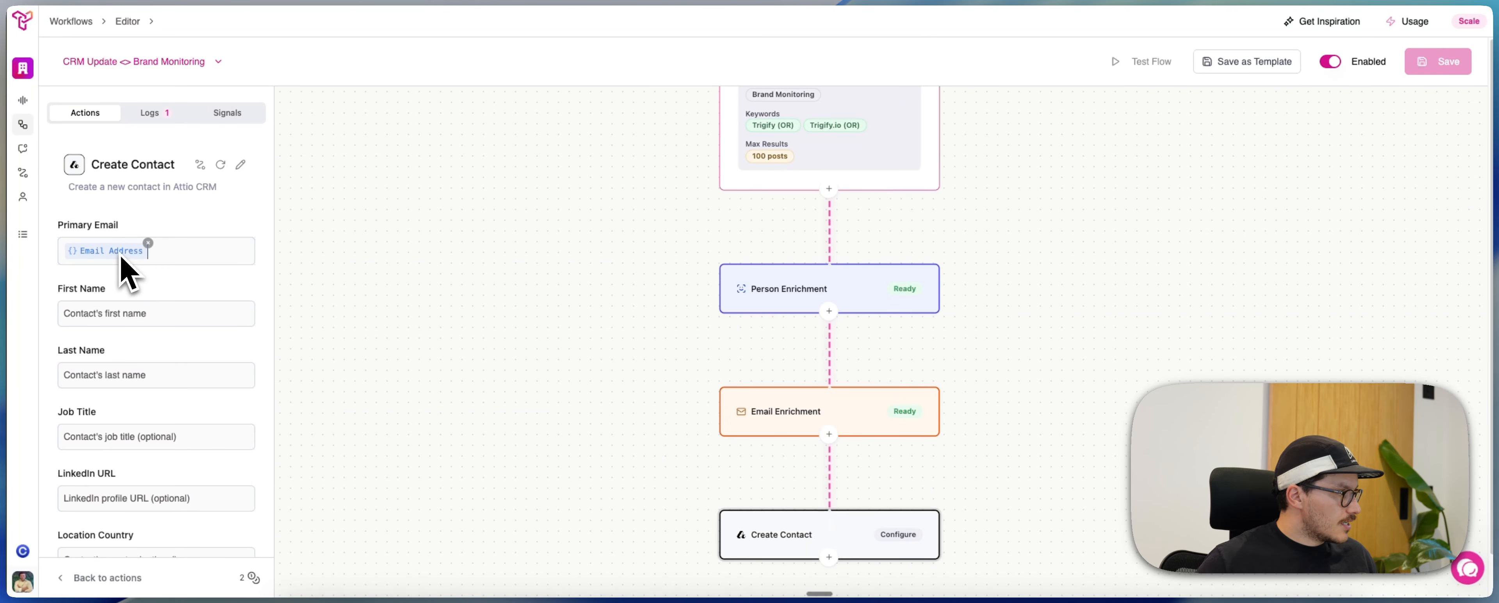
click(185, 233)
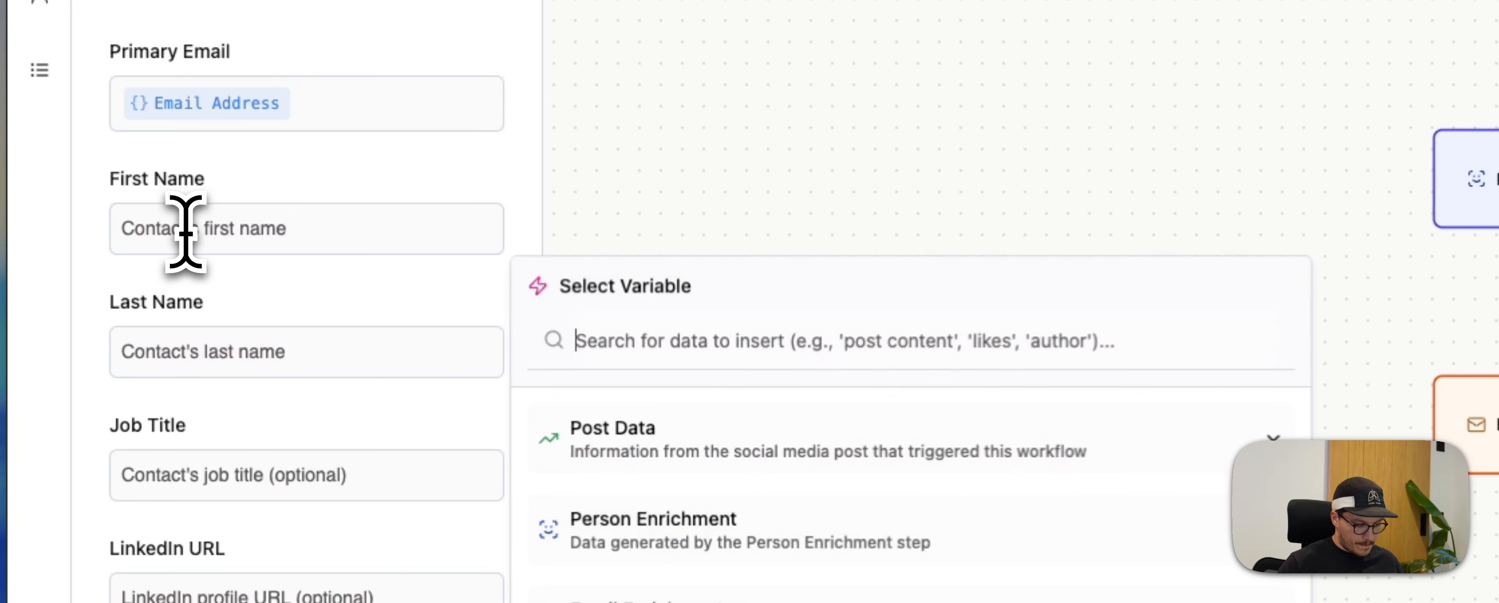
text(fir)
key(Return)
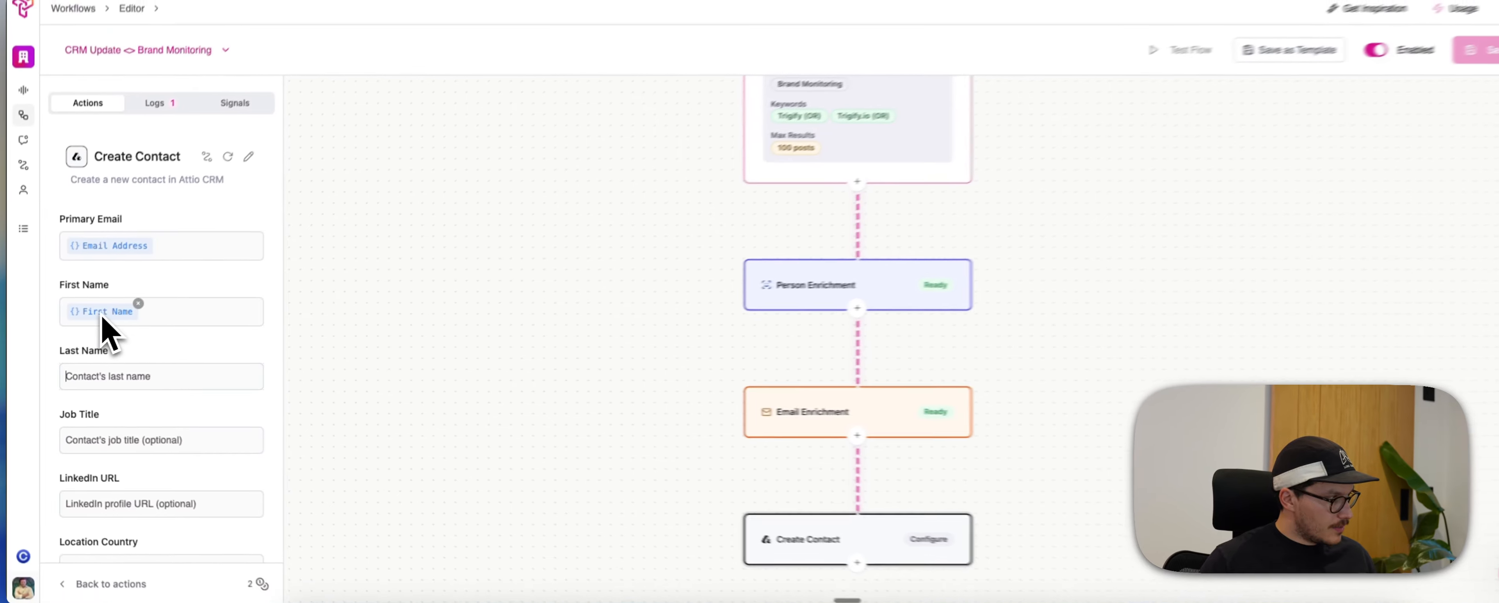
Map Create Contact's last name and job title to the Last Name and Job Title variables
click(189, 238)
text(las)
key(Return)
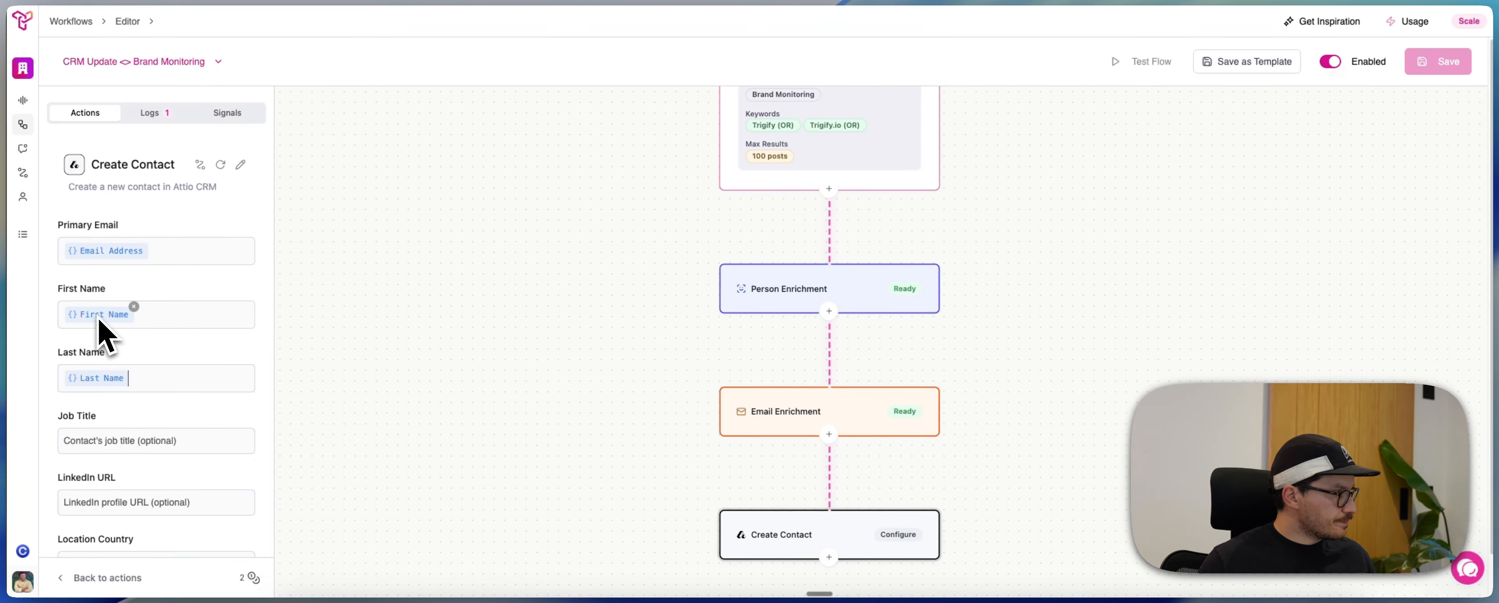
key(Tab)
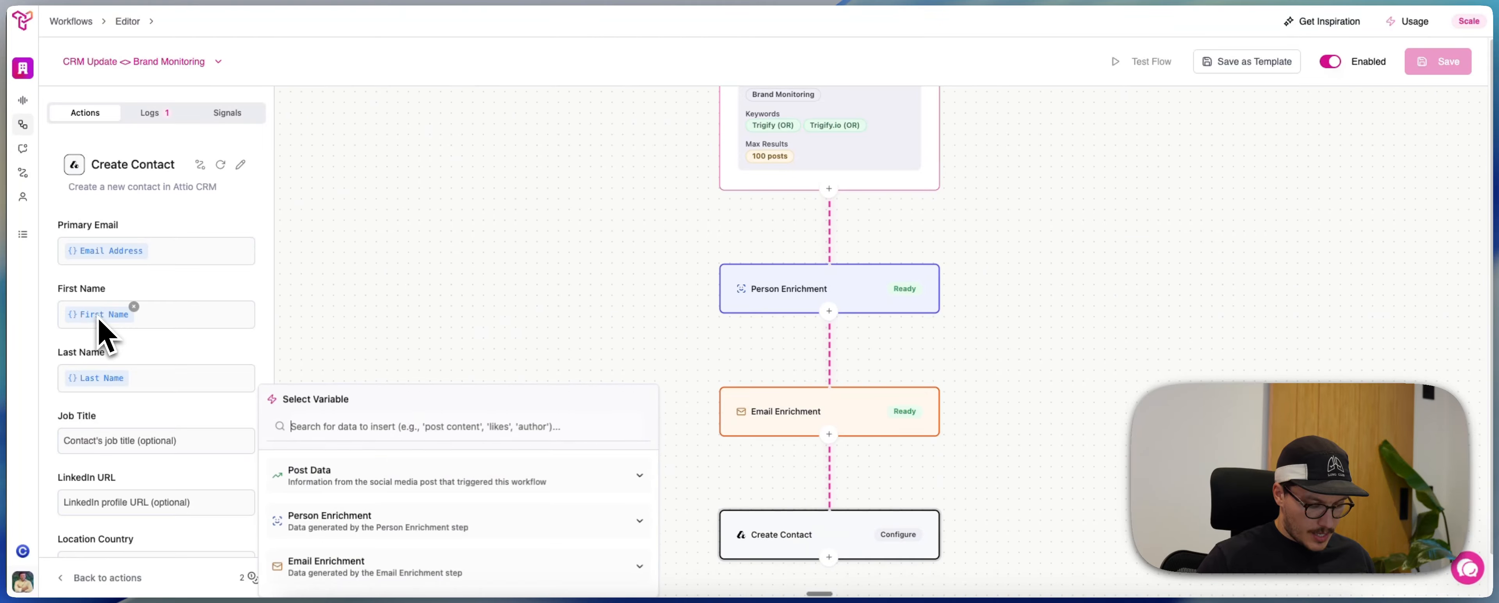
text(job)
key(Return)
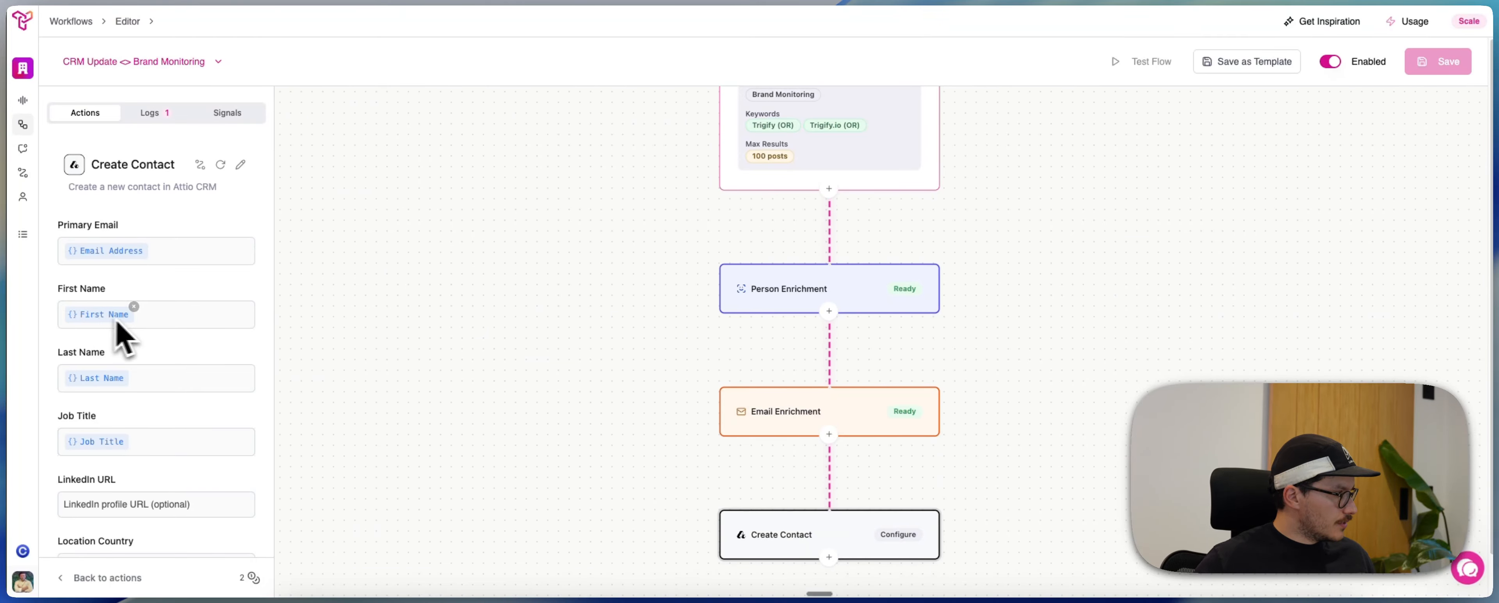
Map Create Contact's LinkedIn URL to the Author URL variable and add the action to the workflow
scroll(119, 331, down, 3)
click(131, 362)
text(u)
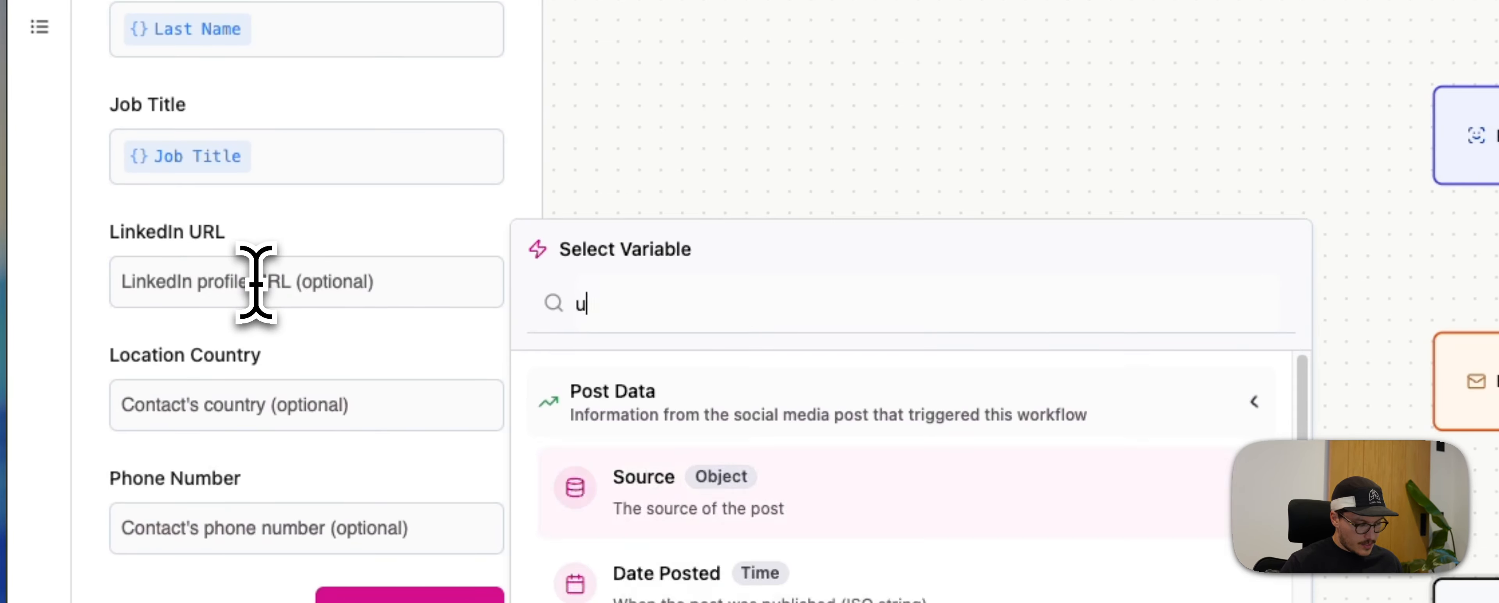
text(rl)
key(Down)
key(Up)
key(Return)
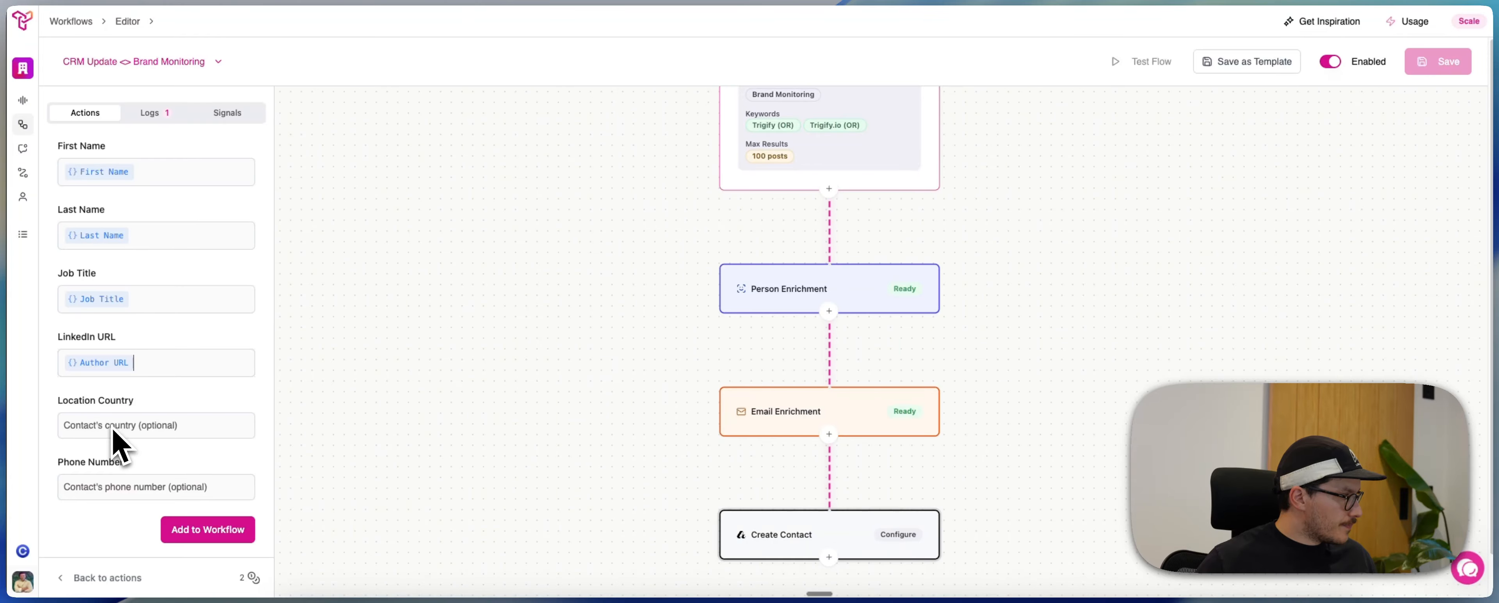
click(201, 531)
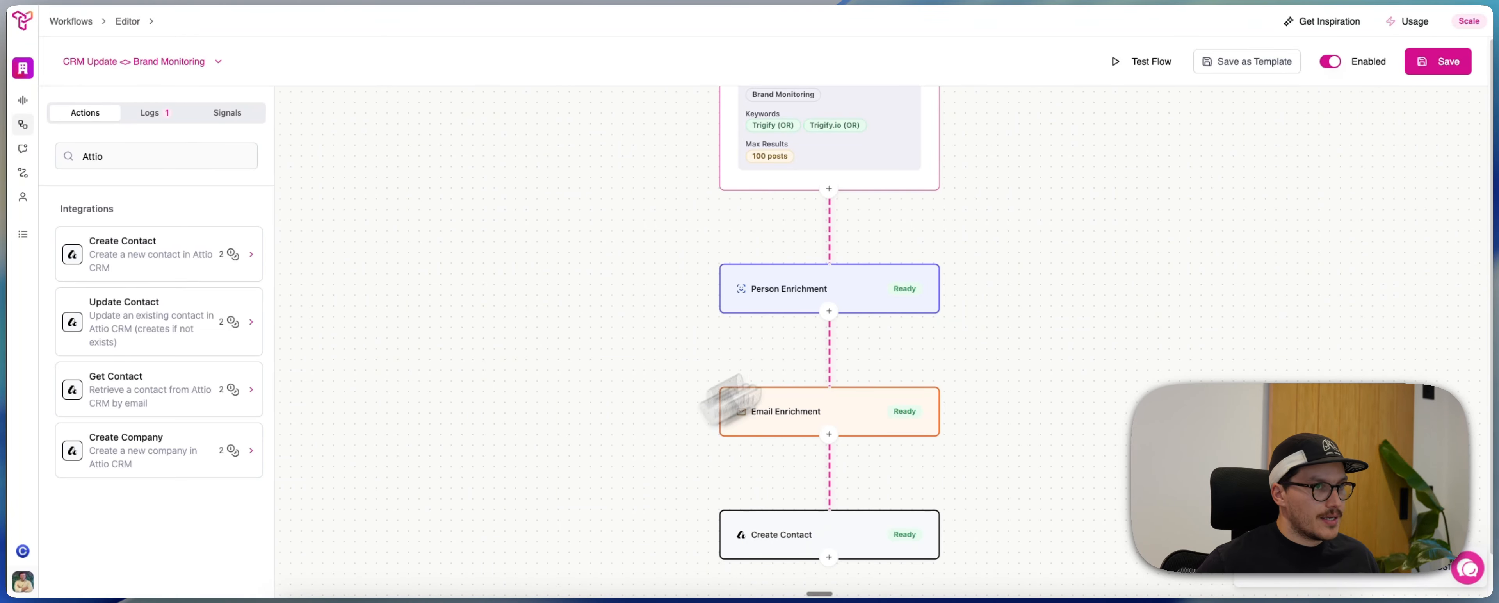
Test the workflow using the first listed post from the matching sources
click(1141, 63)
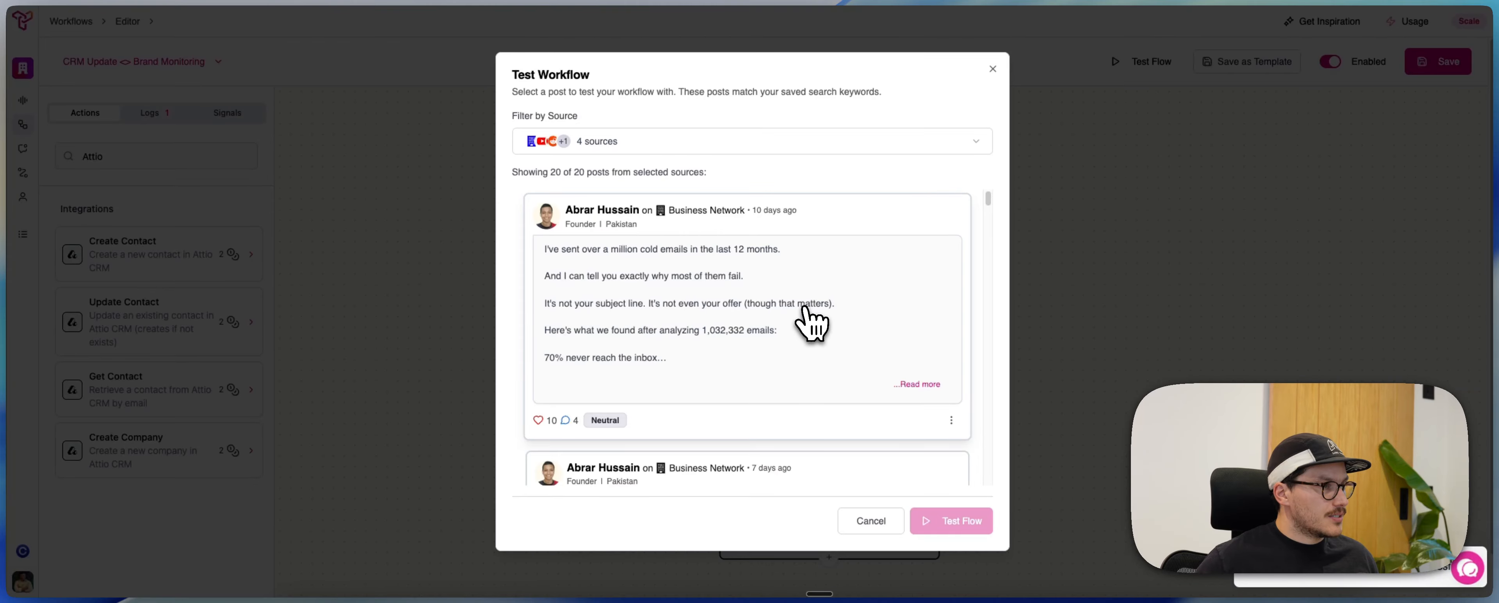
click(814, 326)
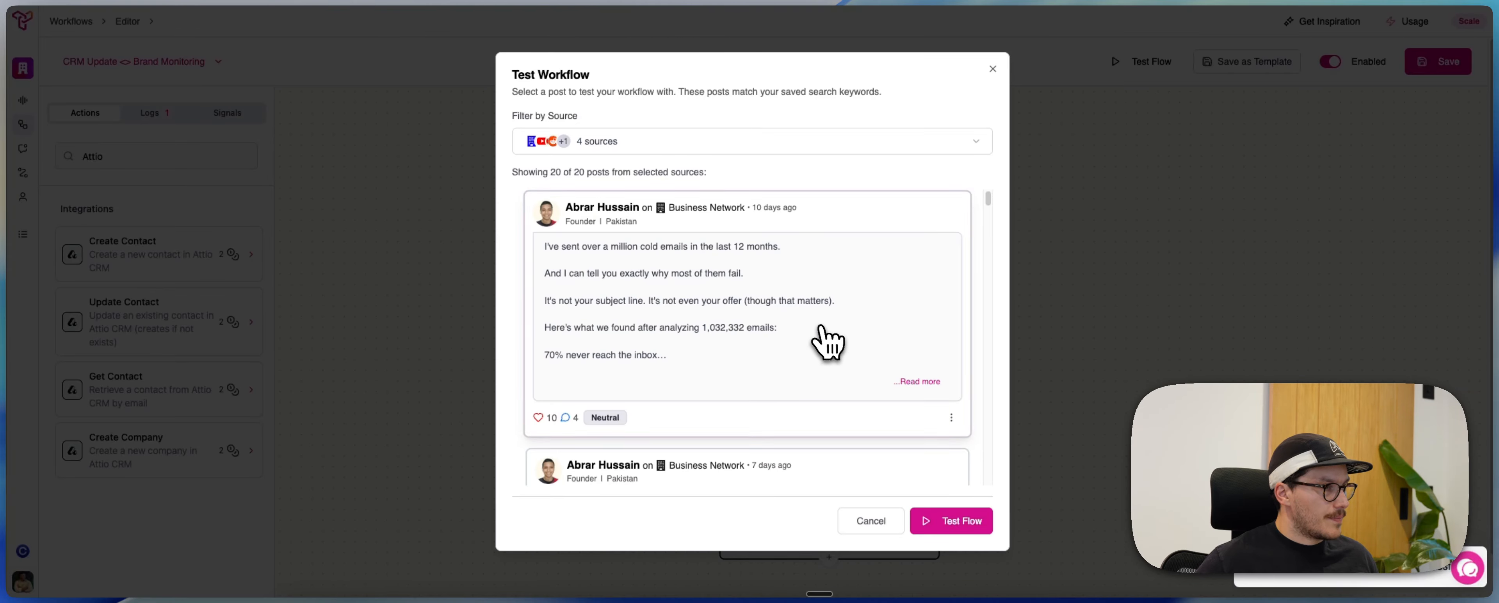
click(963, 523)
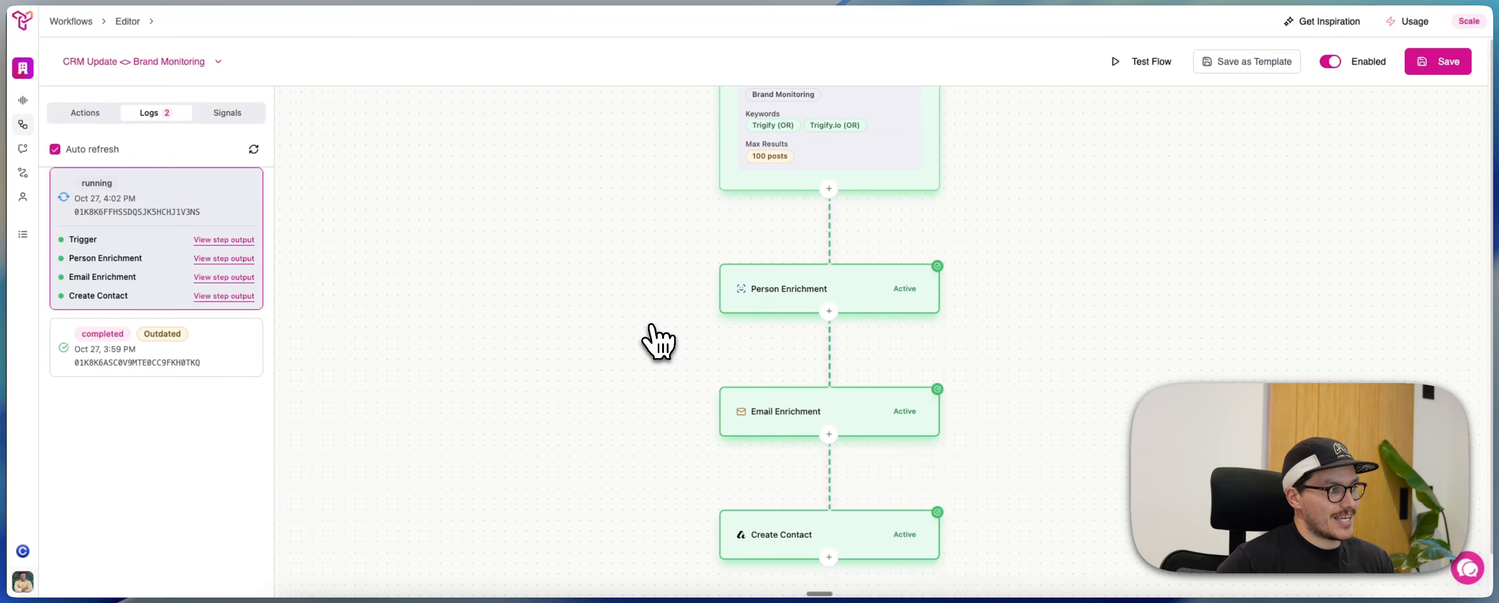
Inspect the Create Contact step's output from the latest test run in Basic and JSON form, and close it
click(224, 295)
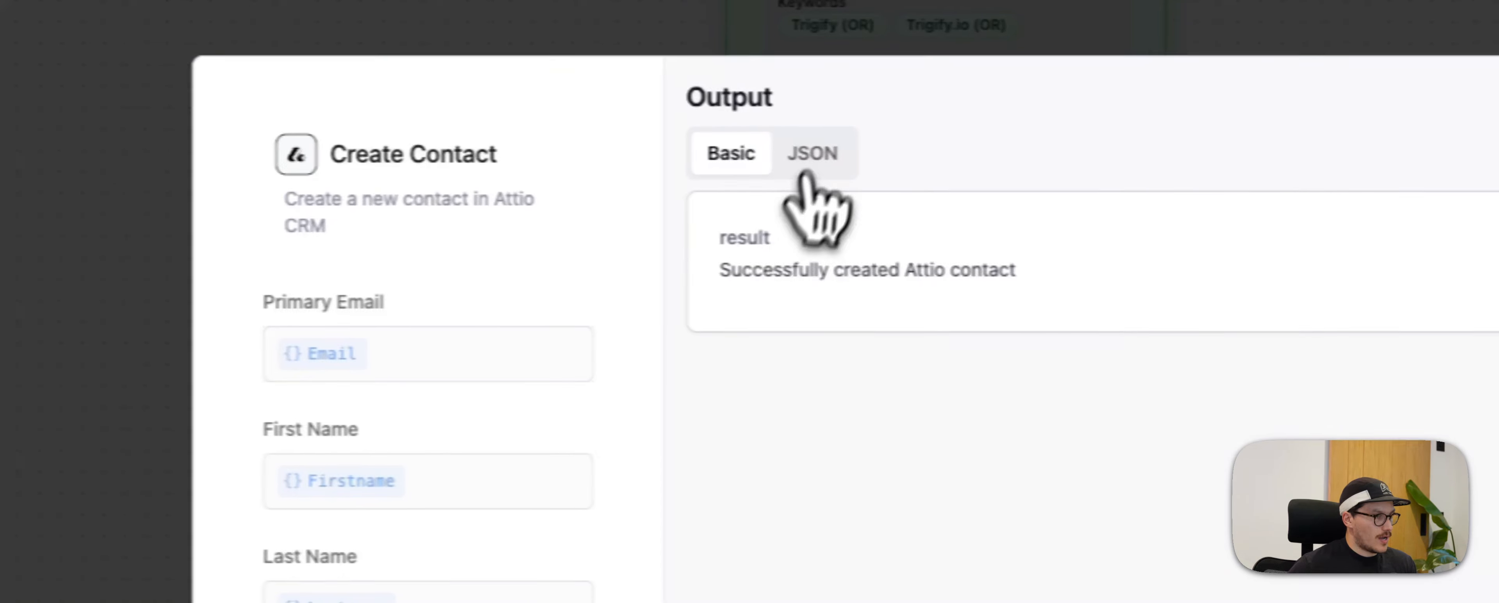
drag(734, 270, 967, 269)
click(812, 153)
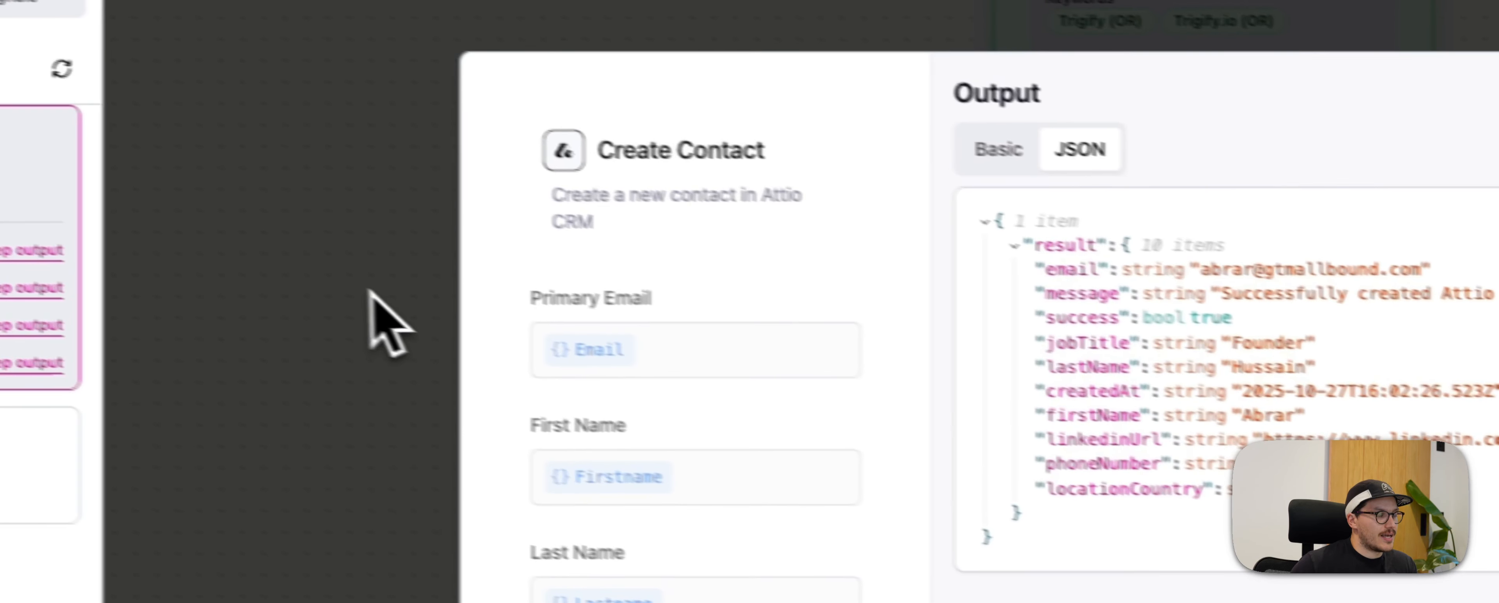
click(373, 297)
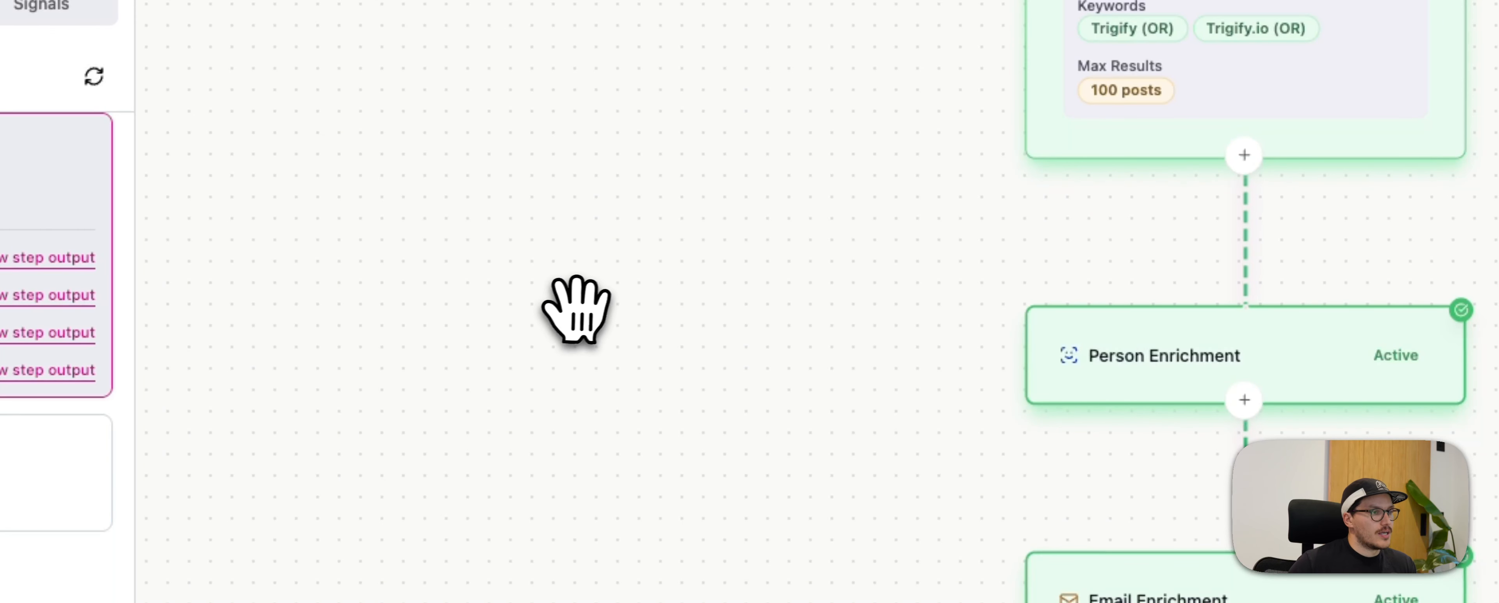
Delete the Email Enrichment step together with the Create Contact step beneath it from the workflow
drag(576, 309, 596, 370)
scroll(602, 367, down, 1)
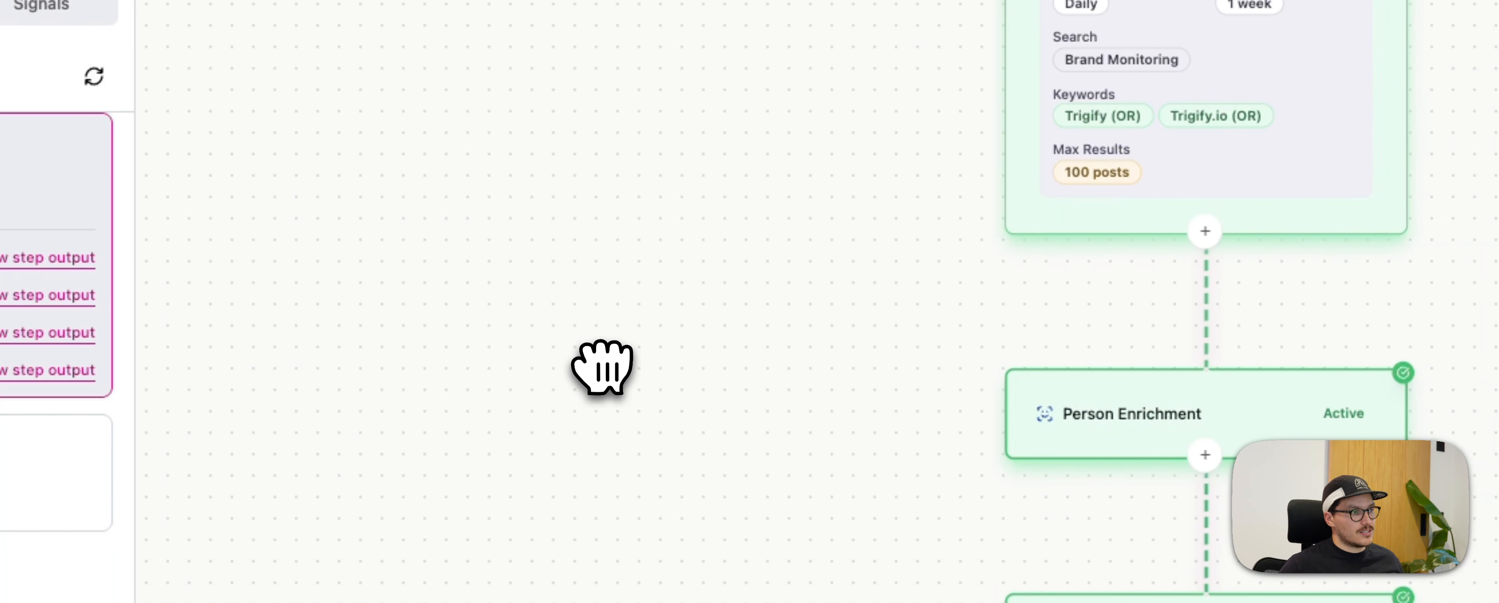
click(185, 139)
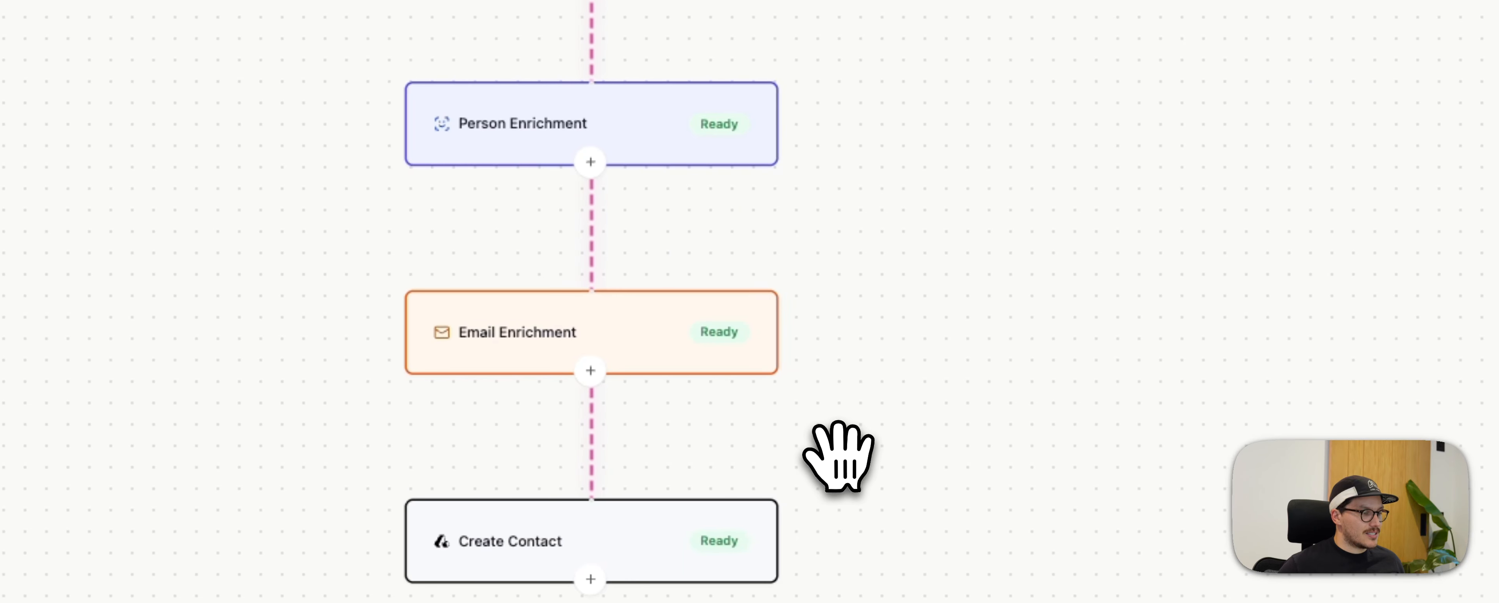
drag(879, 508, 970, 428)
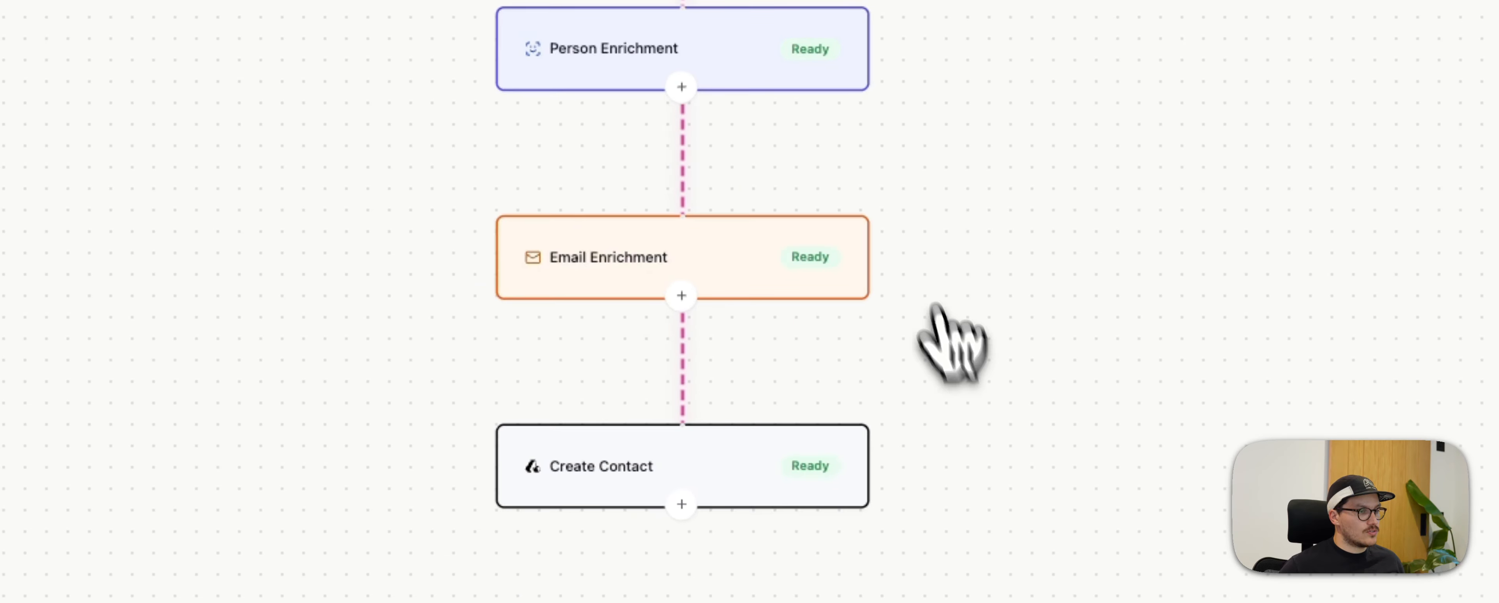
click(898, 236)
click(767, 147)
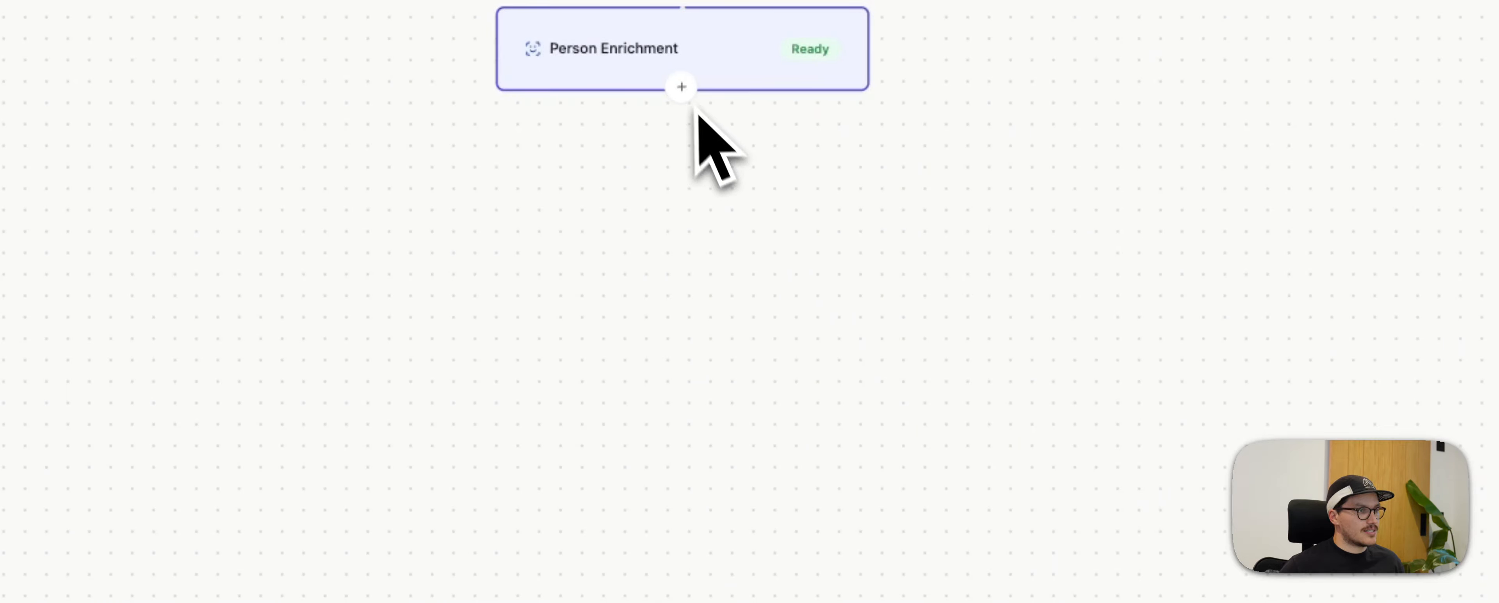
Add an If Condition step directly after Person Enrichment
click(682, 87)
click(1077, 397)
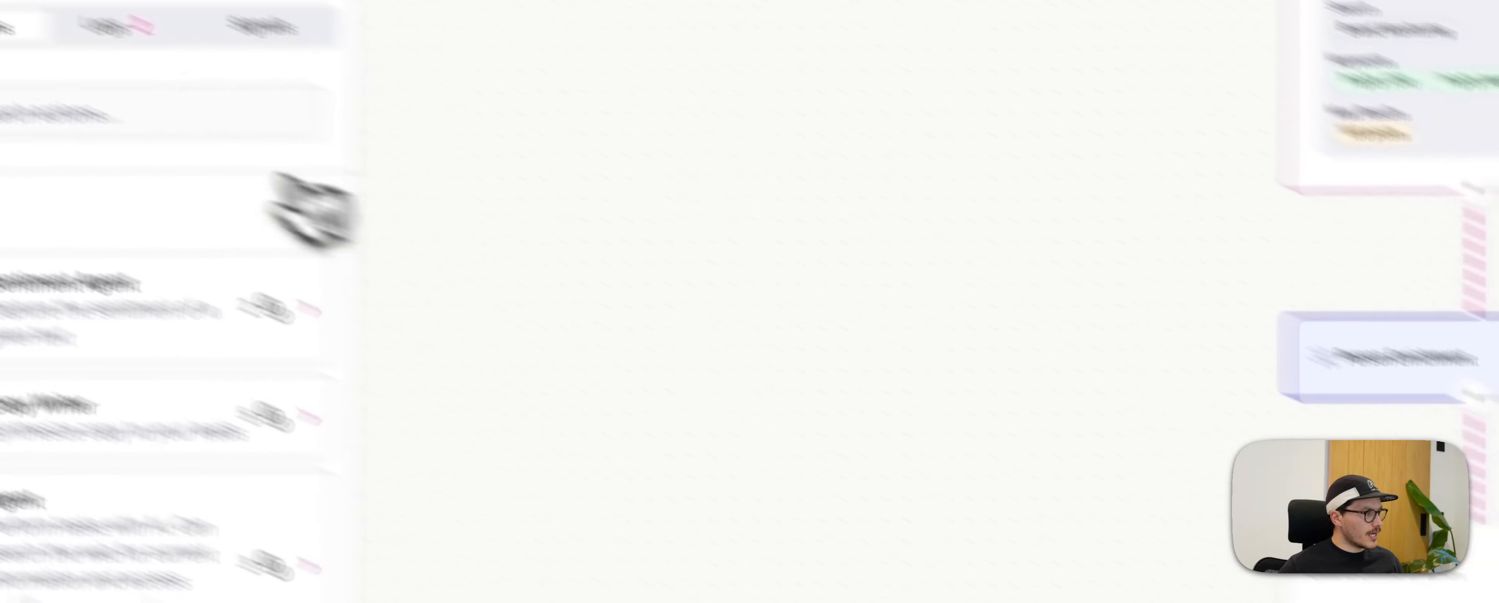
text(if)
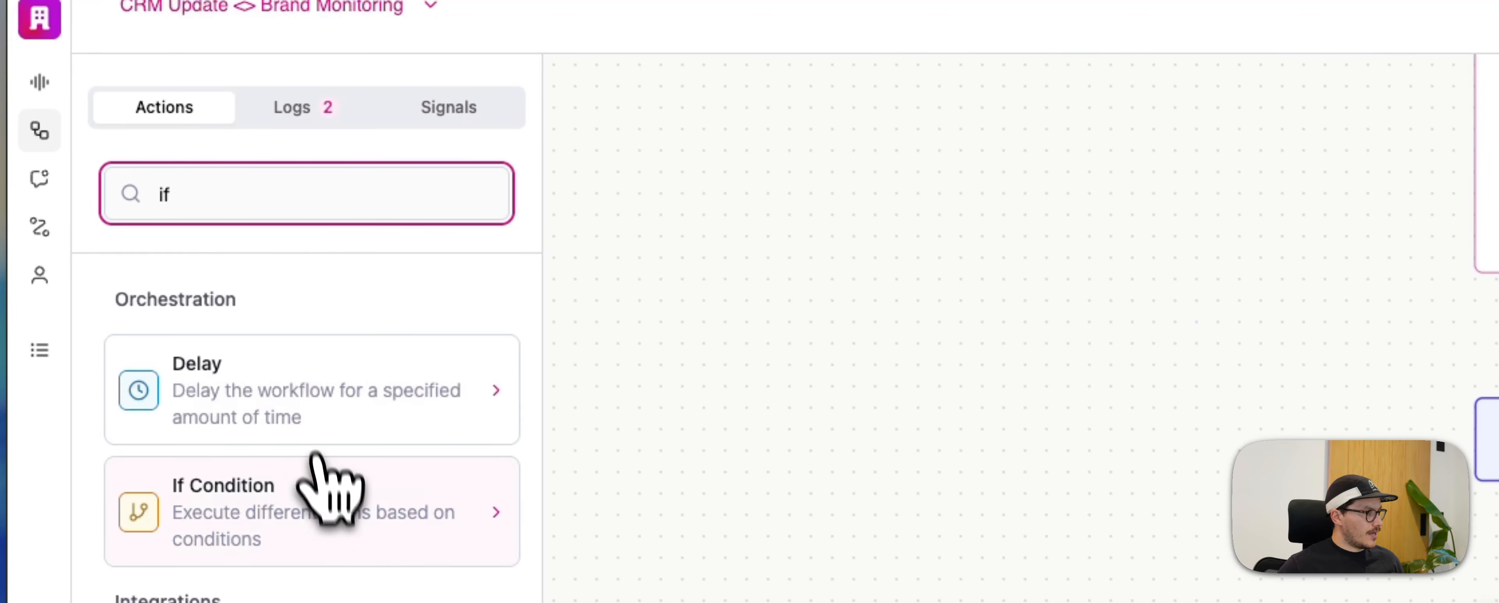
click(326, 477)
Set the condition to Person Enrichment's Job Title, Contains (text), Founder, and save it
click(312, 422)
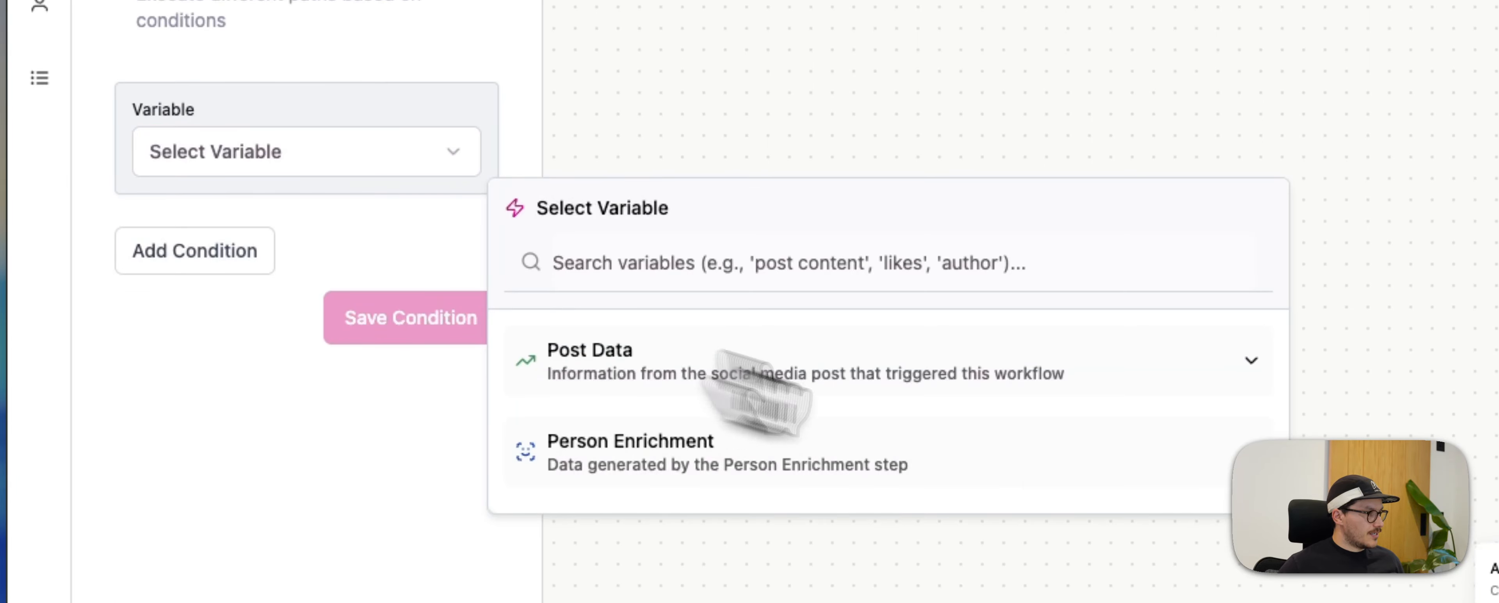
click(1106, 459)
scroll(890, 500, down, 5)
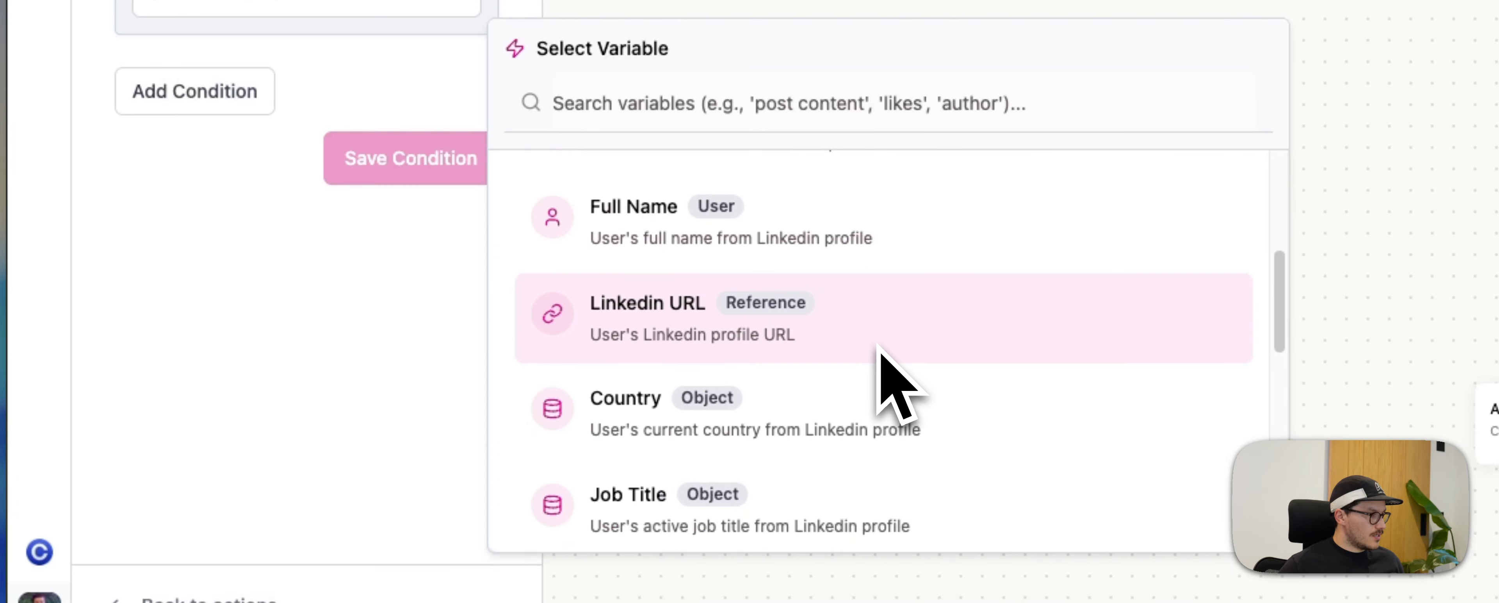
scroll(884, 372, down, 3)
click(904, 416)
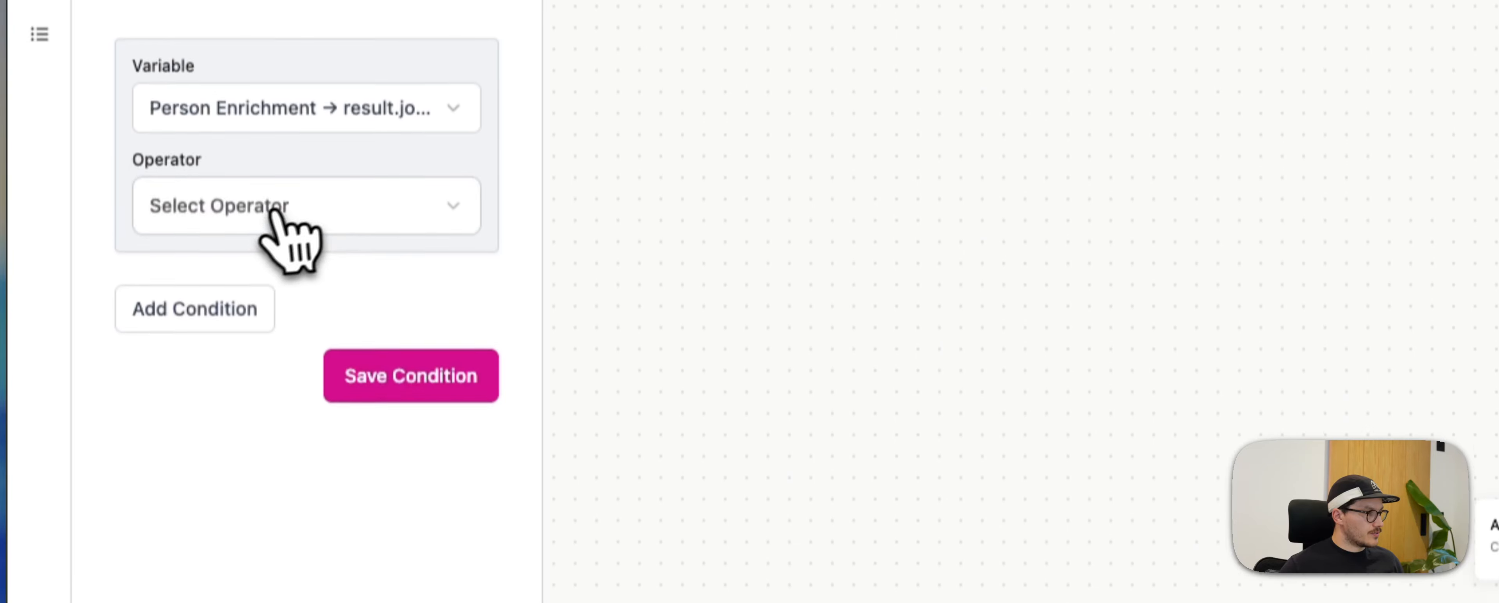
click(271, 211)
click(236, 370)
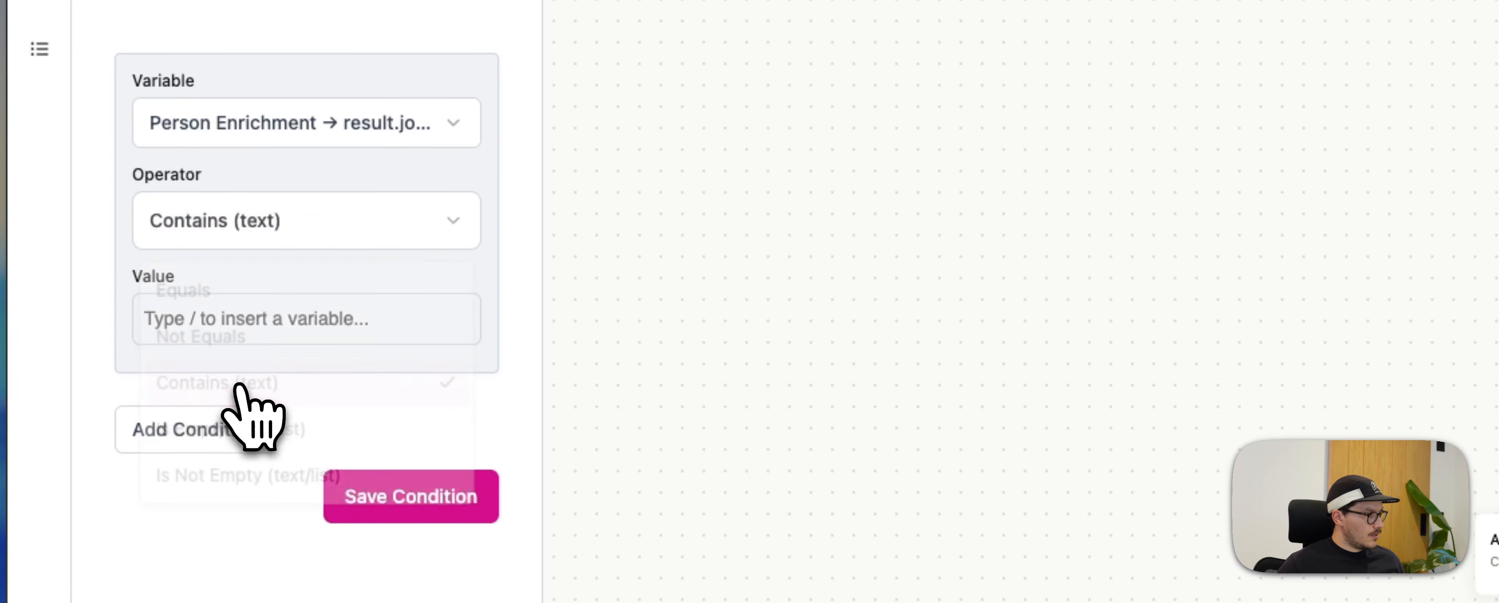
click(234, 315)
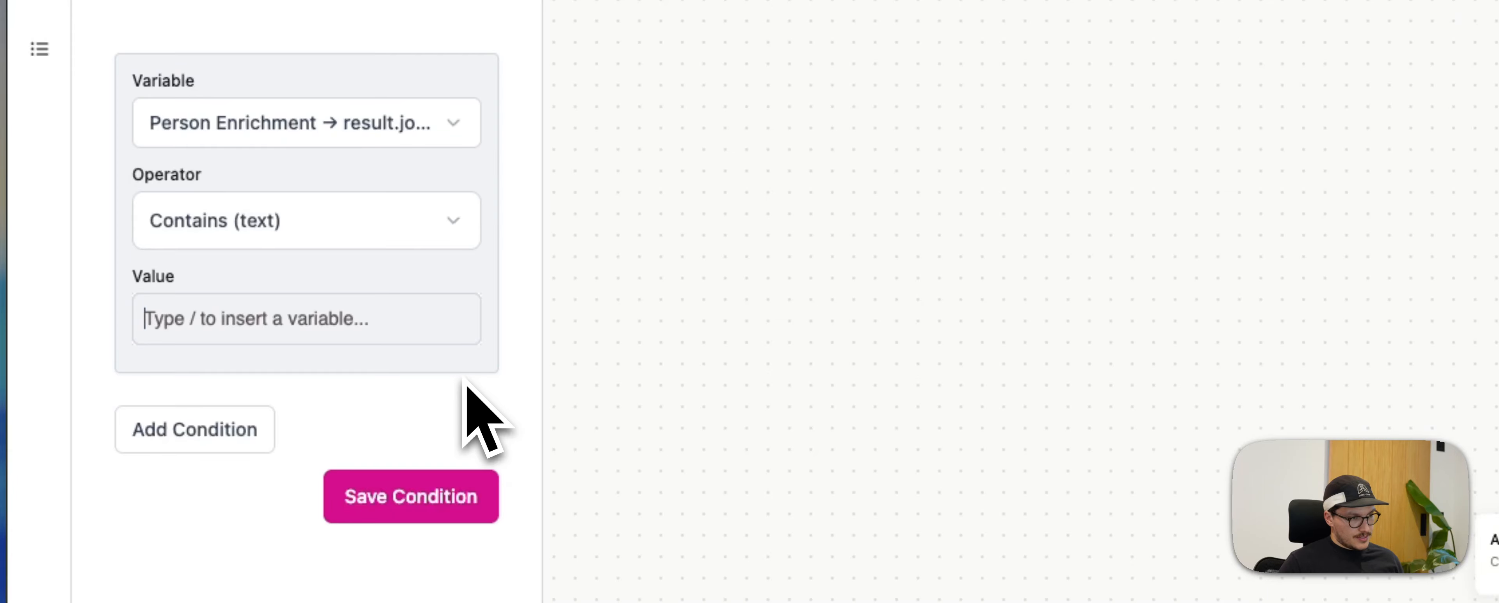
text(Four)
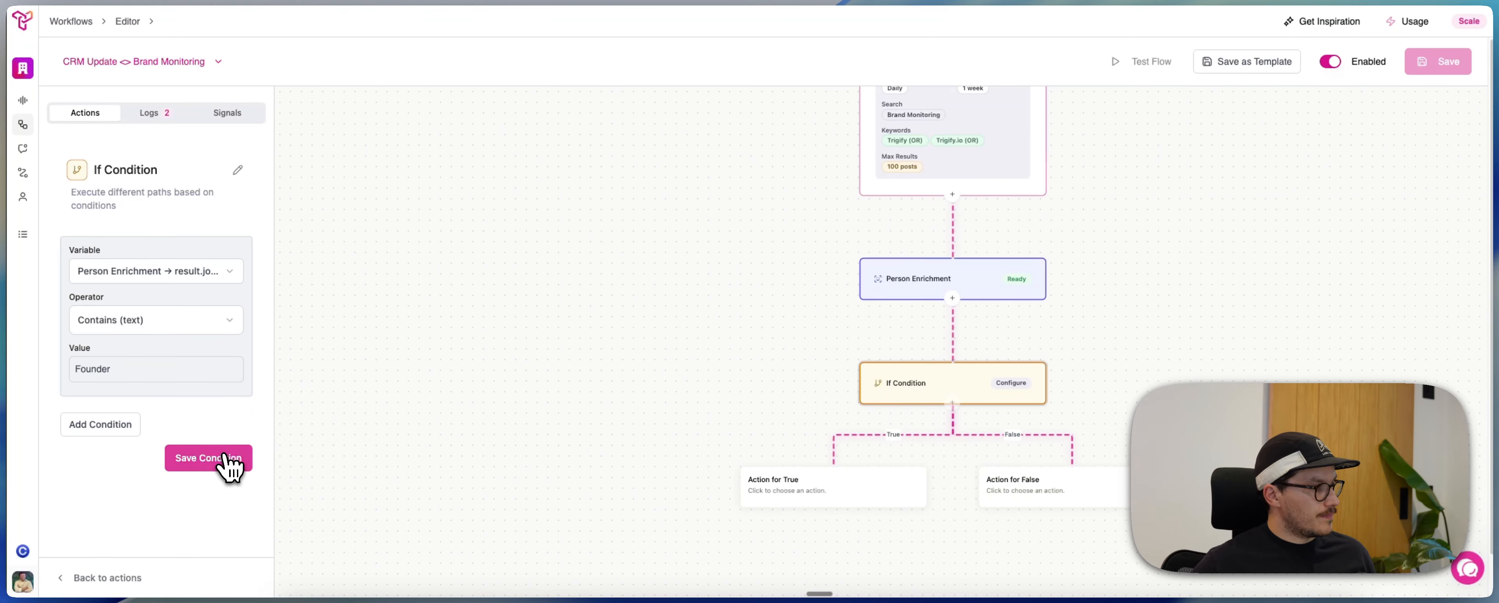
click(214, 459)
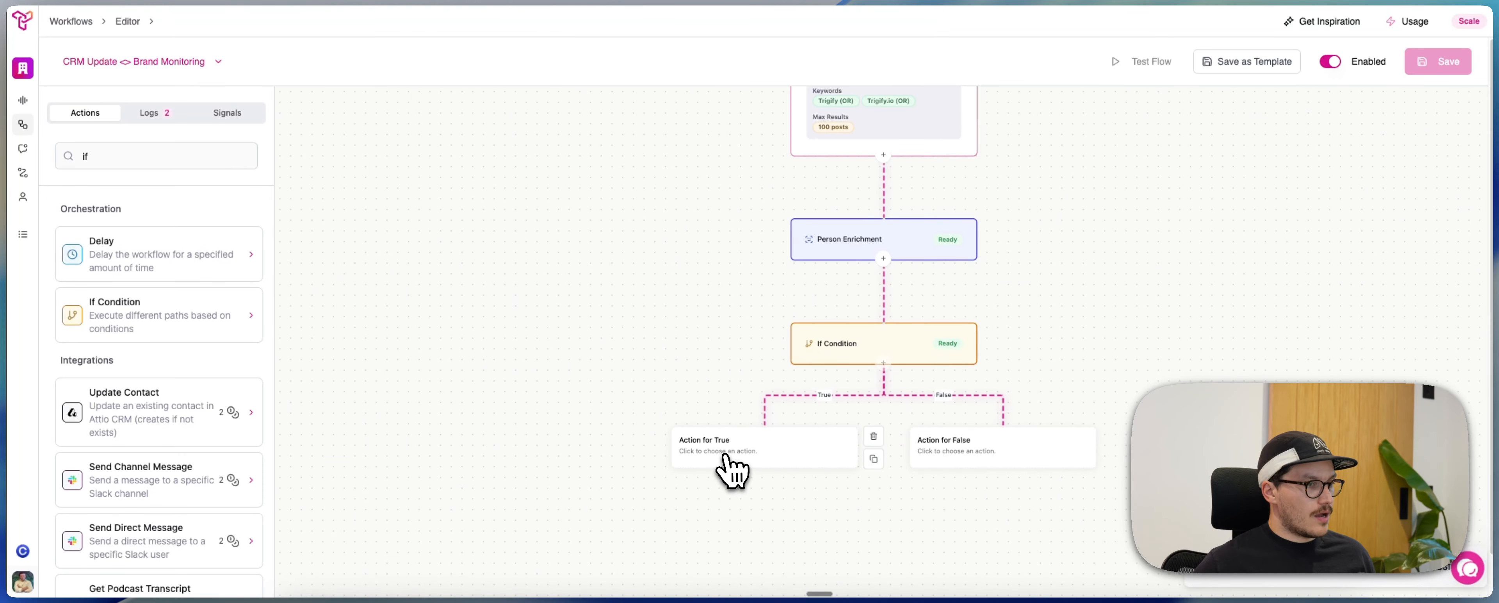
Add an Email Enrichment action to the True branch of the If Condition
double_click(87, 156)
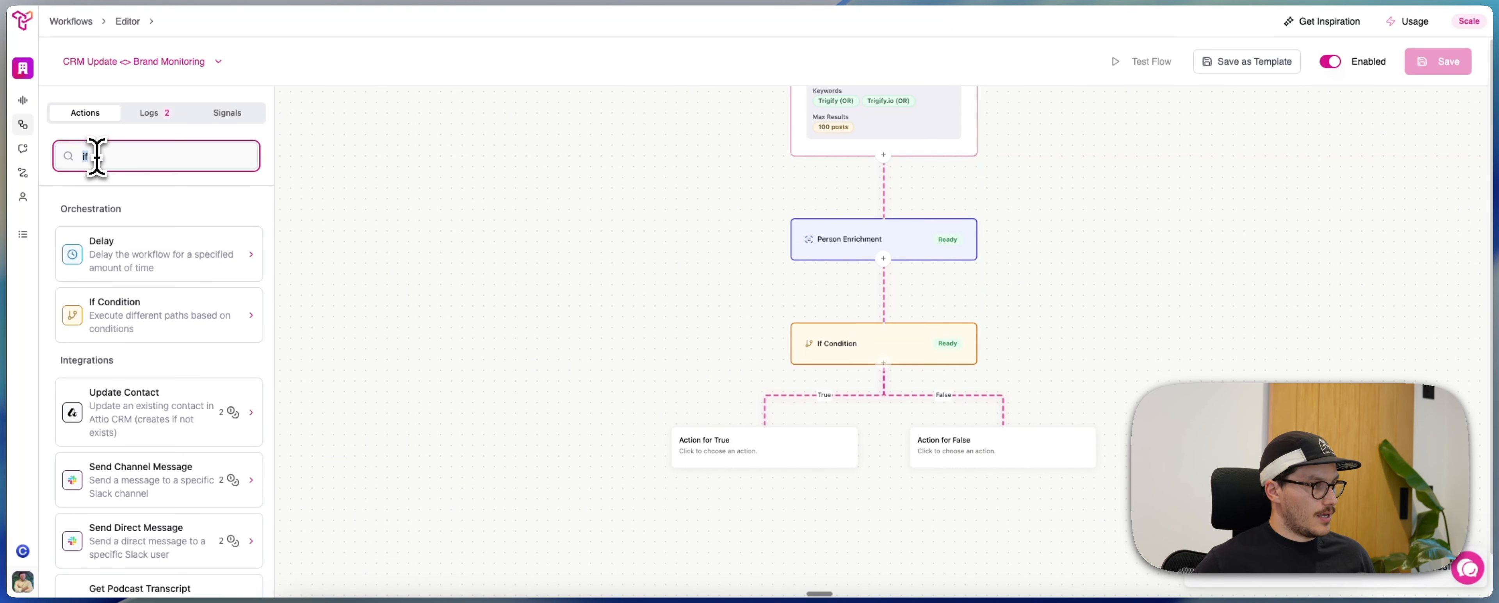
text(email)
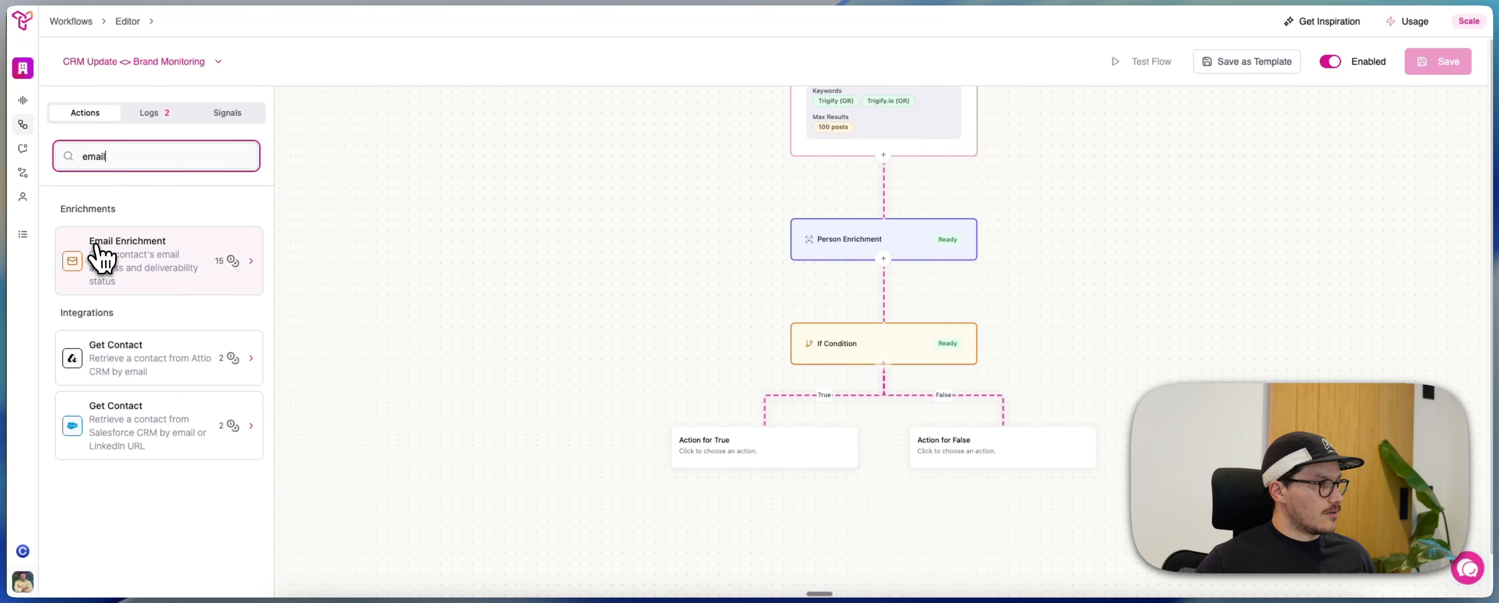
click(100, 258)
Map Email Enrichment's inputs to the First Name, Last Name and Company Domain variables, and add the action to the workflow
text(/)
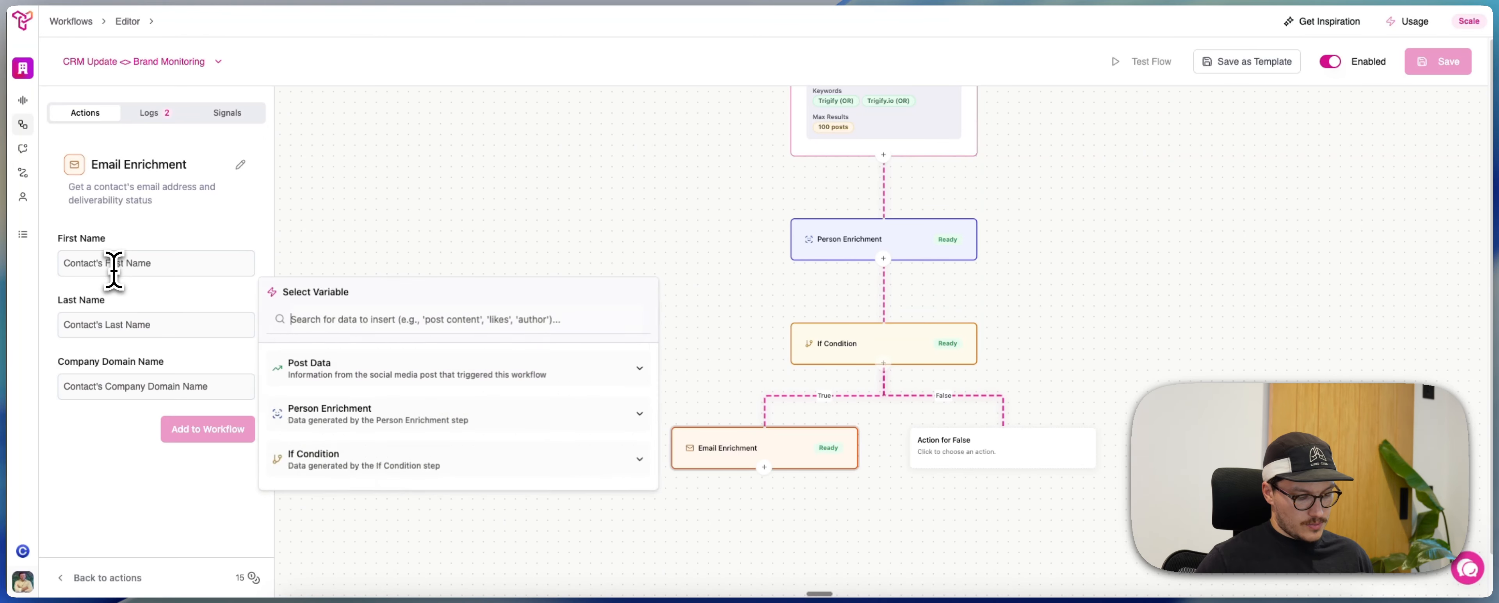
text(firs)
key(Return)
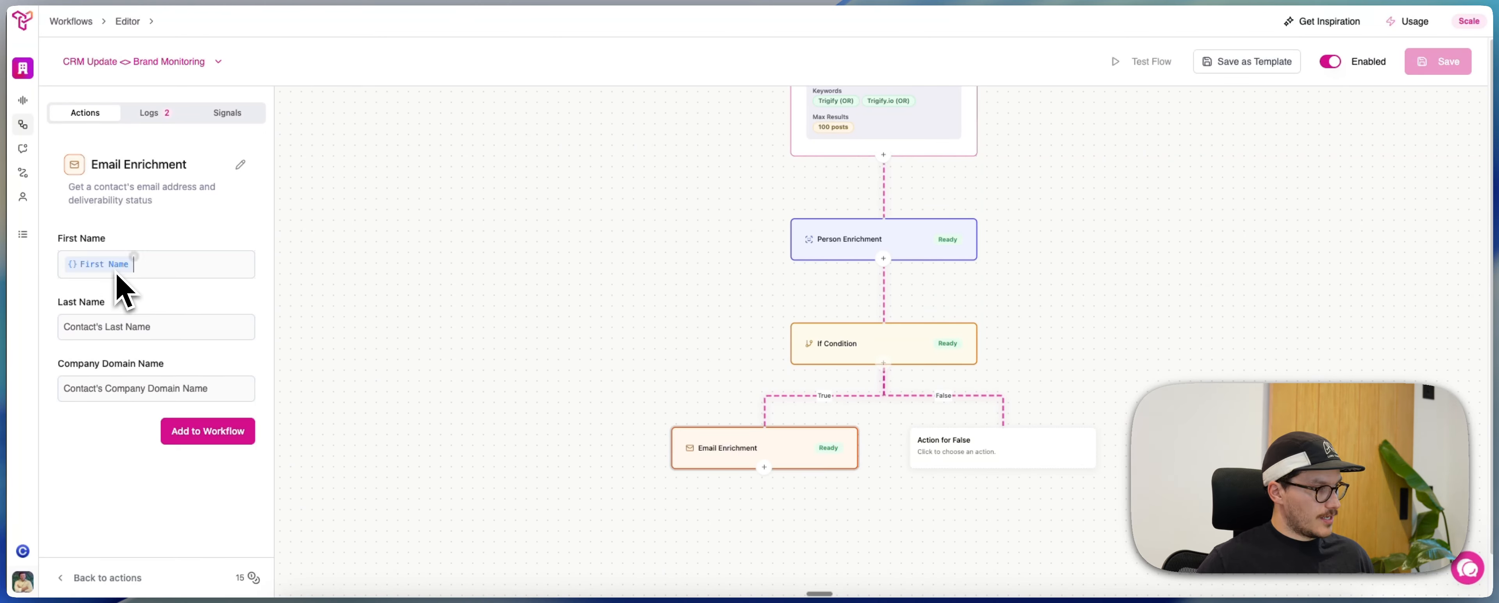
click(102, 329)
text(/last)
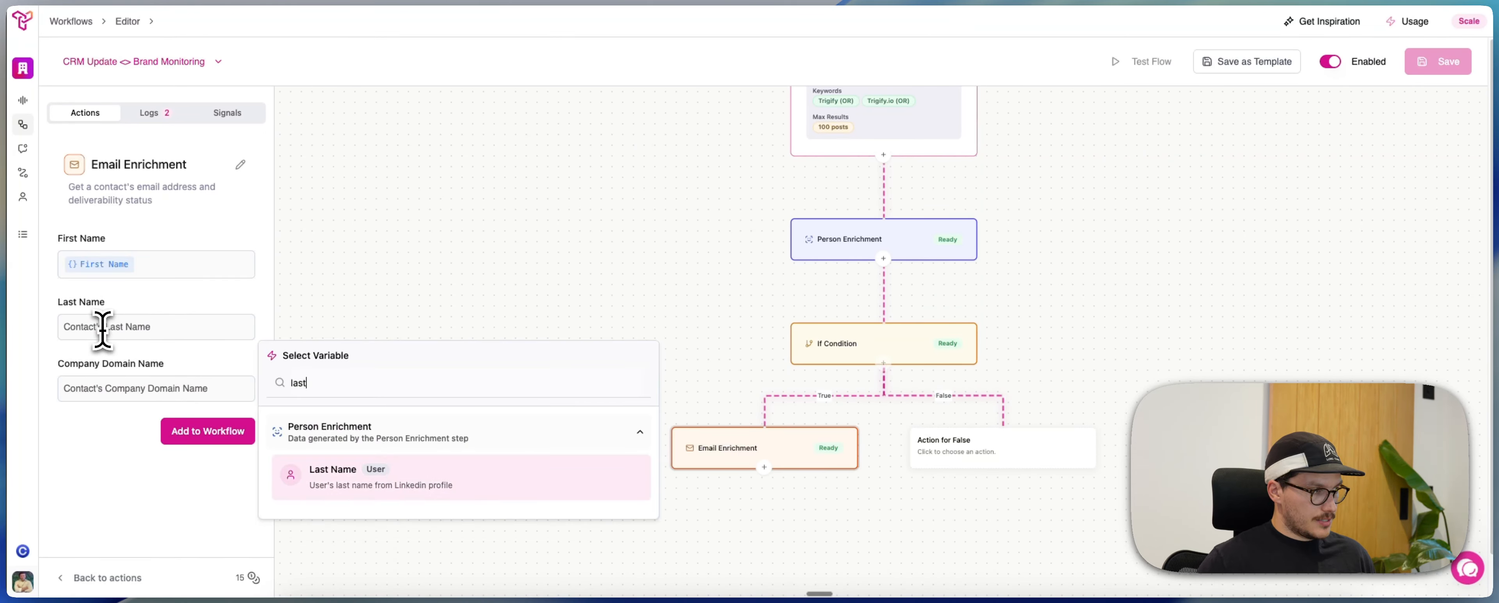
key(Return)
text(/dom)
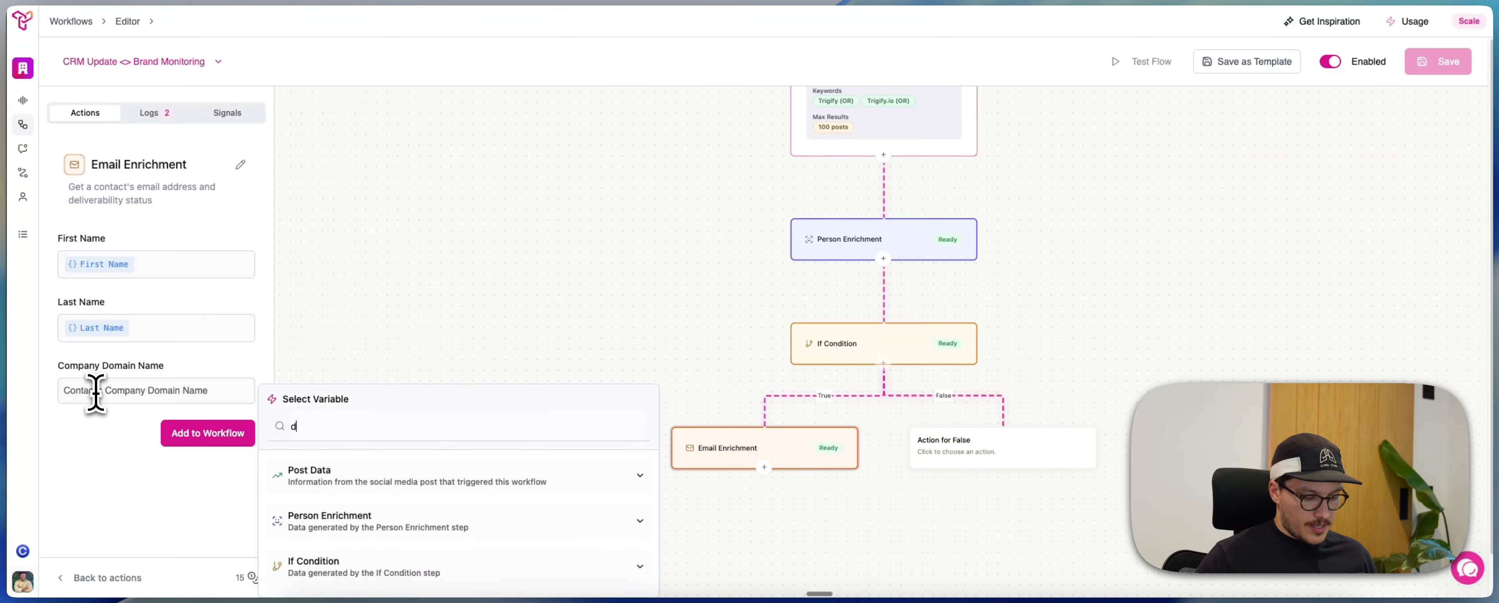
click(332, 544)
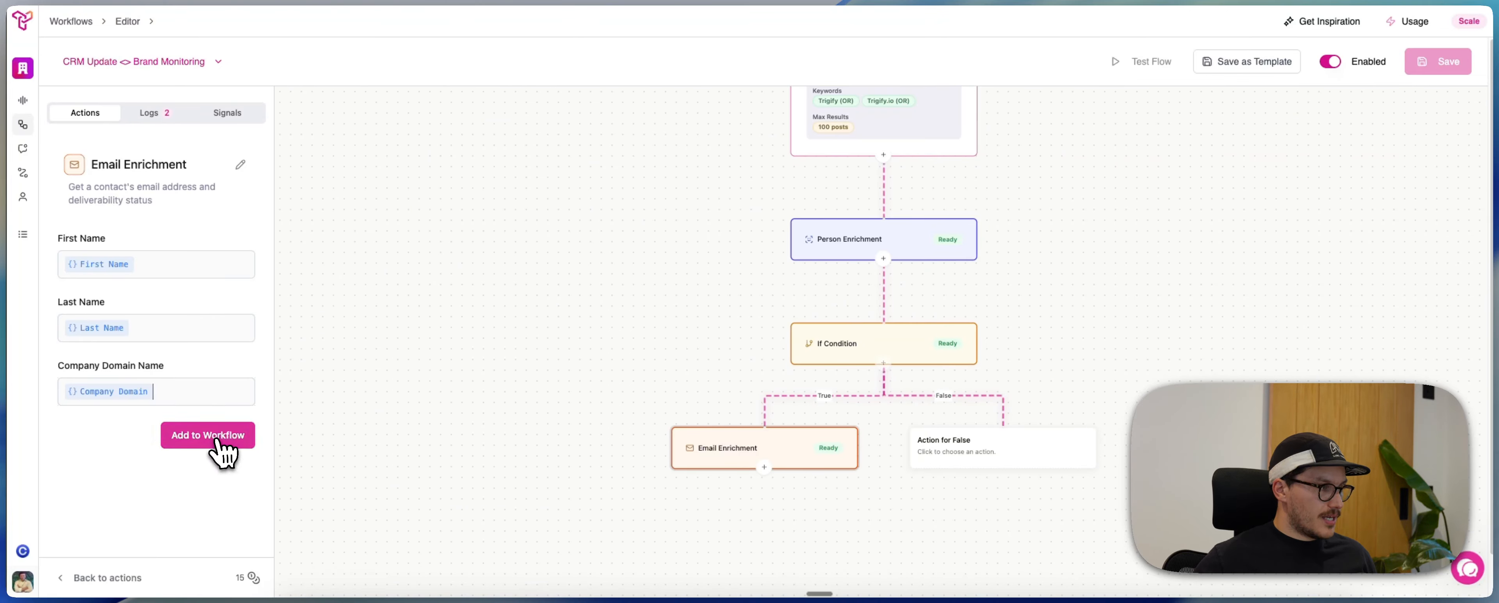
click(208, 433)
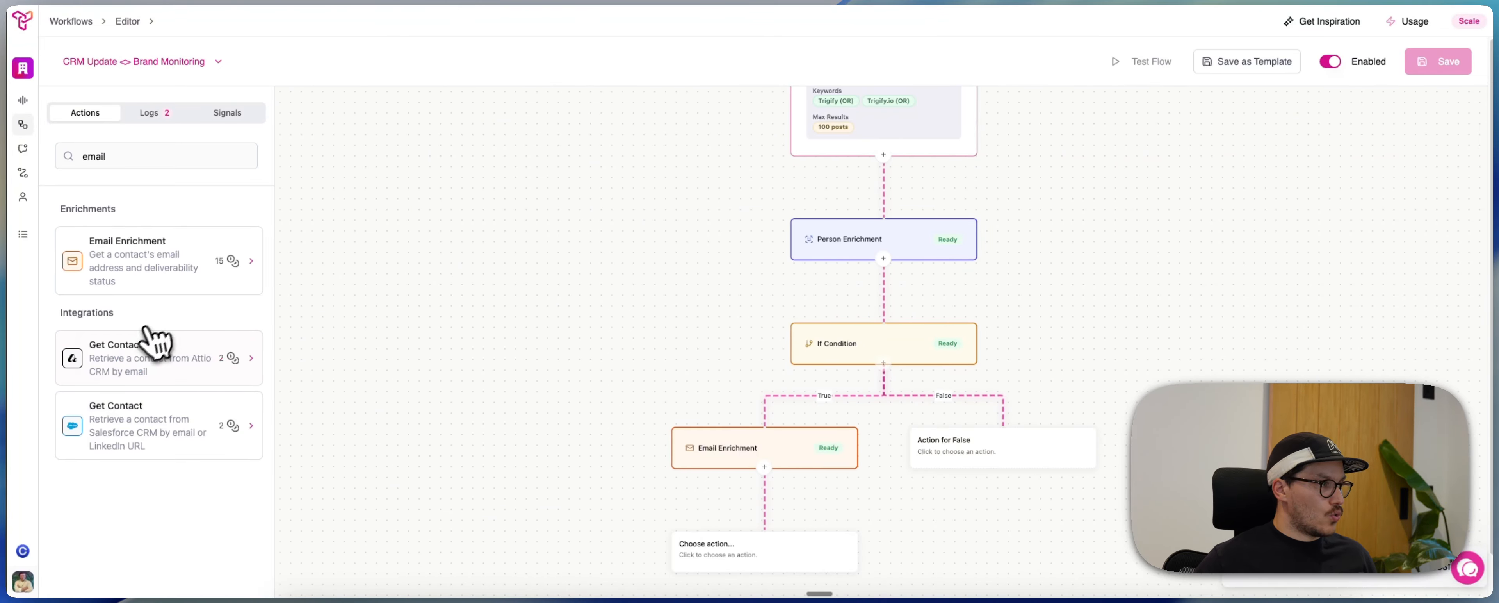
click(150, 367)
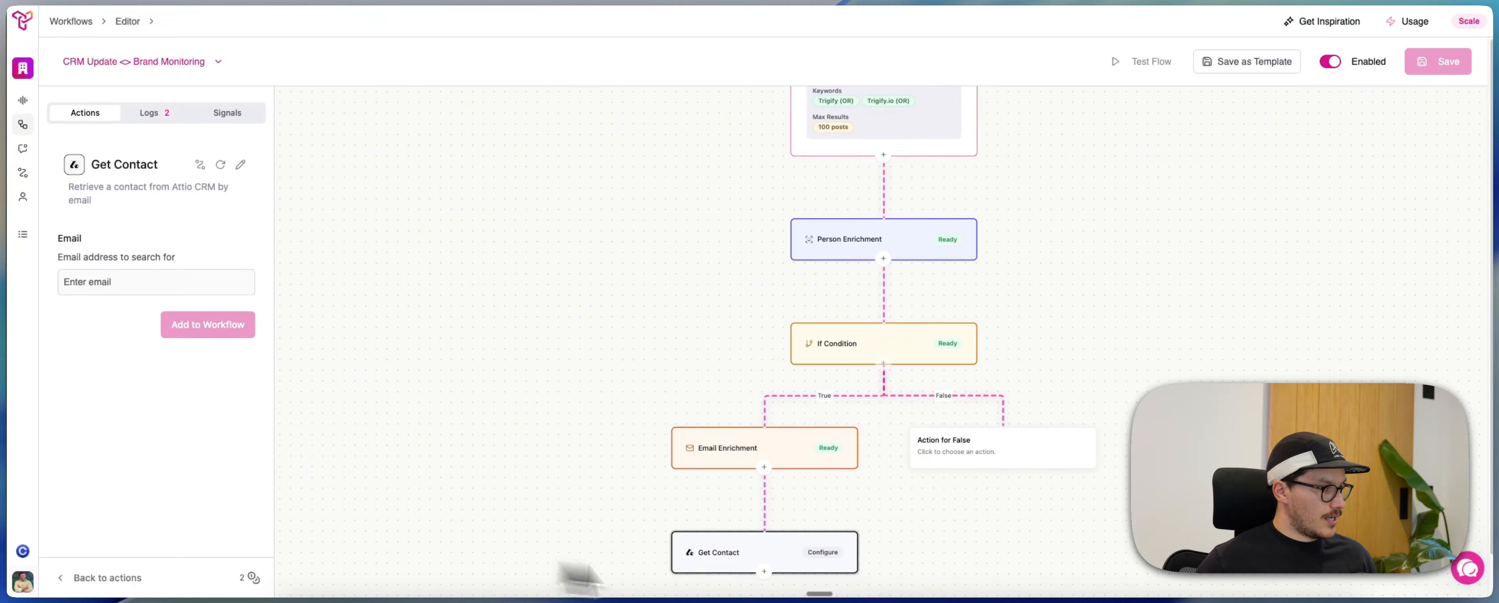
click(75, 578)
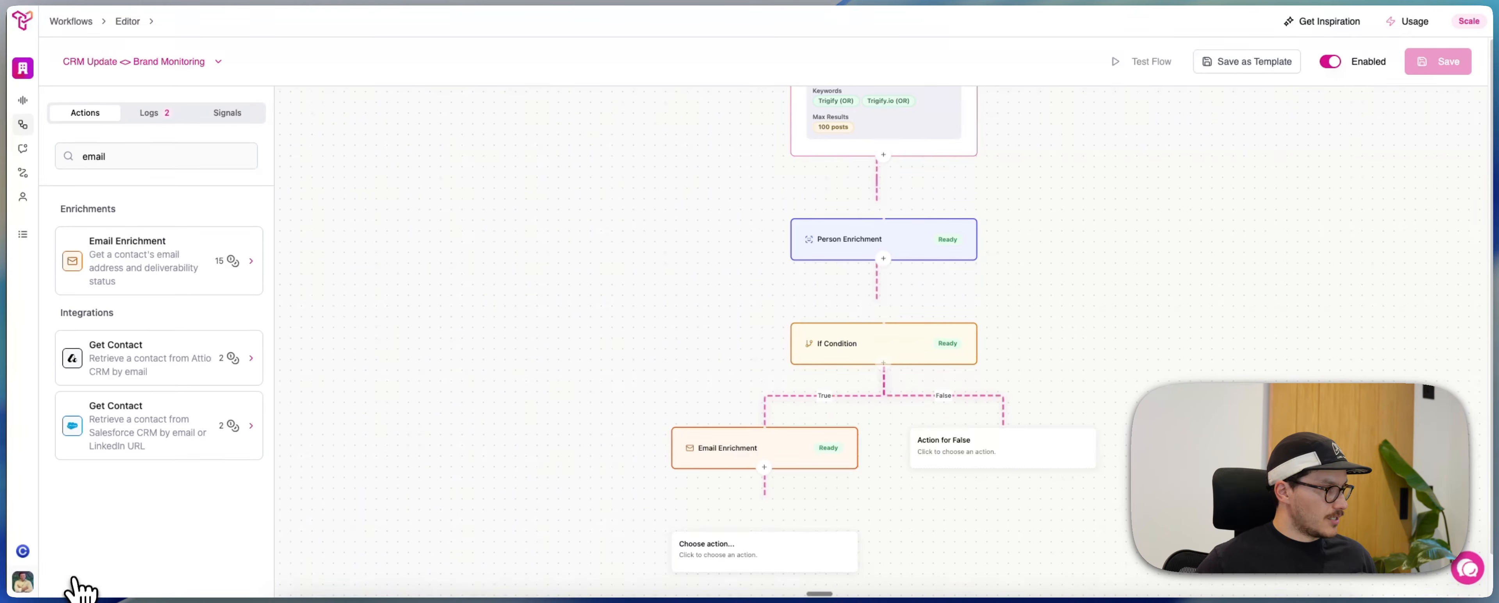
double_click(97, 166)
text(att)
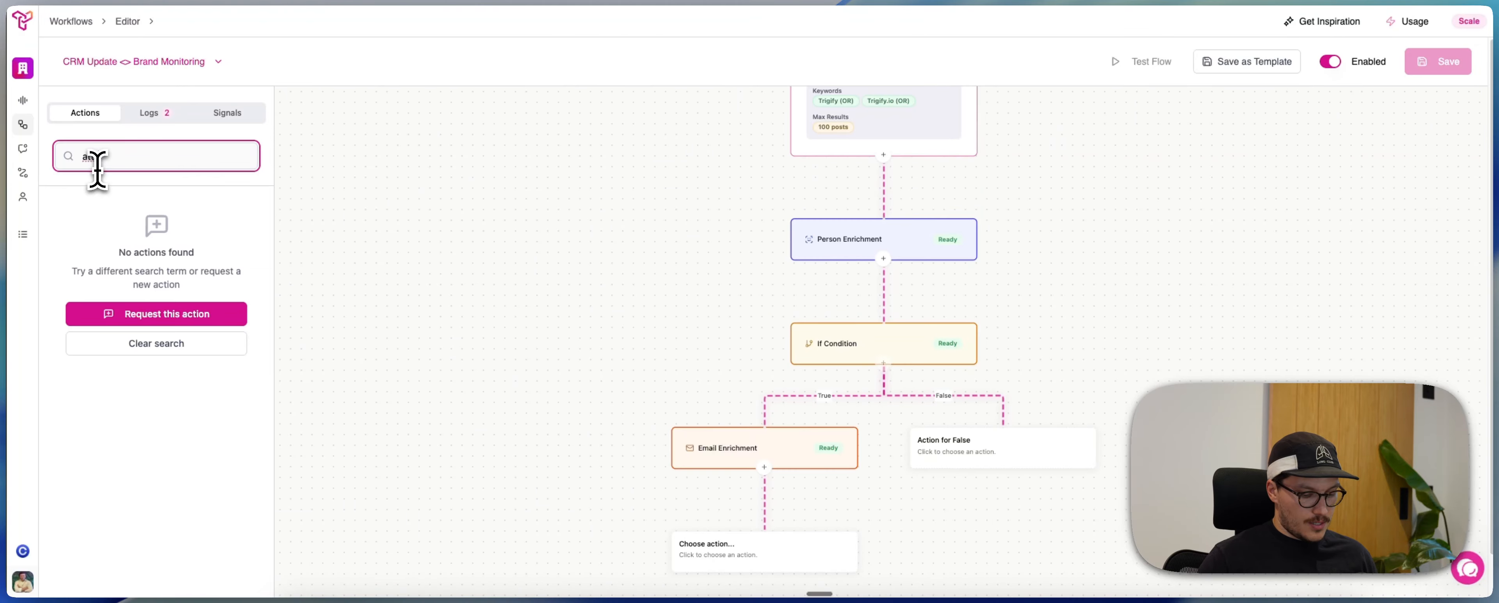
text(att)
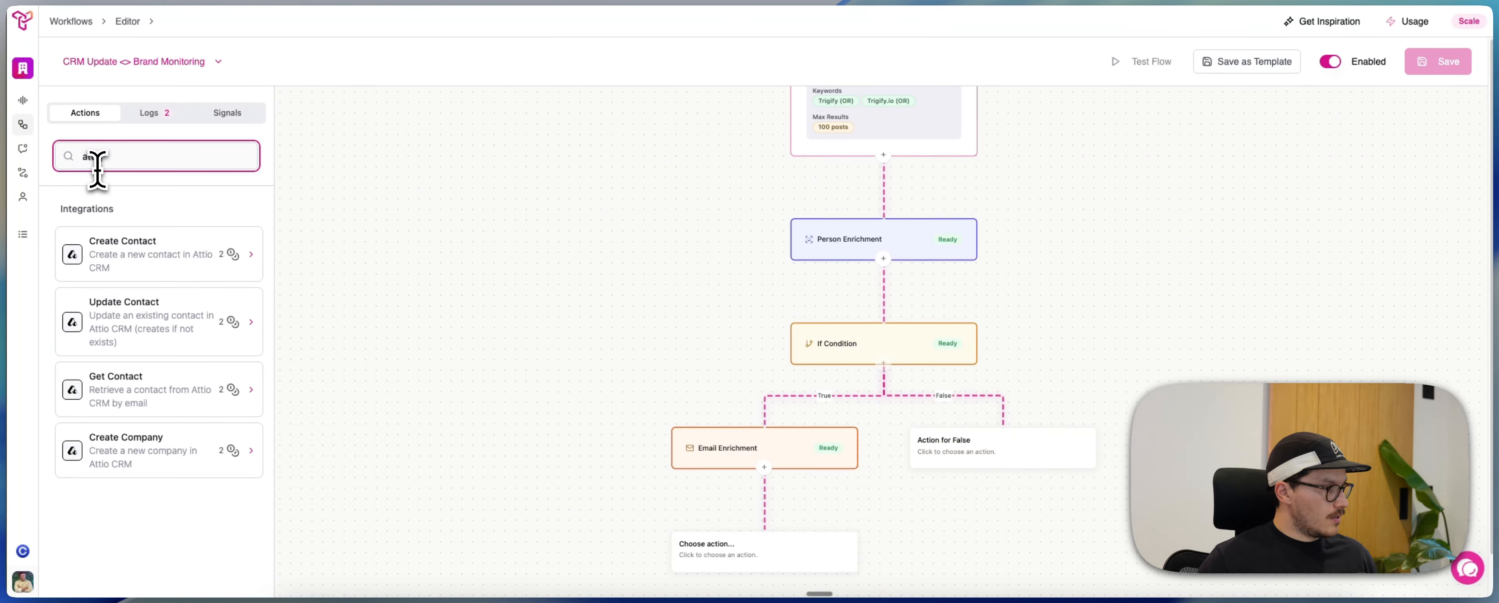
text(io)
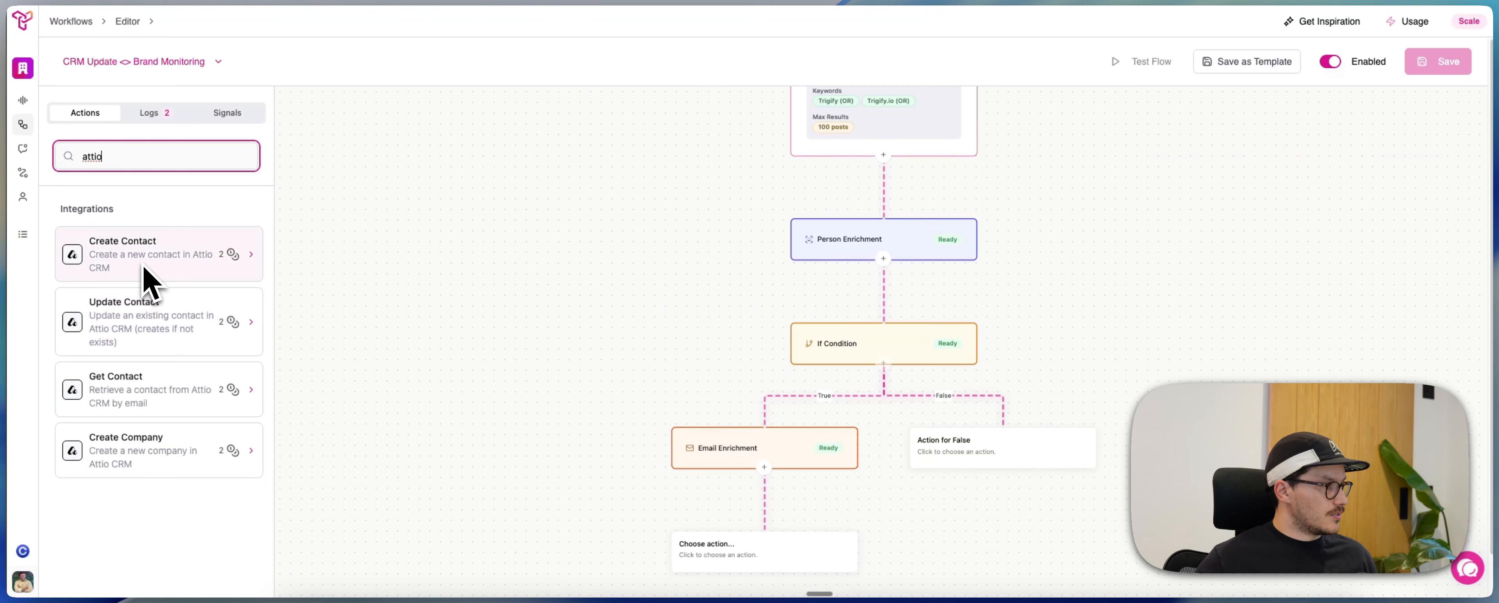
Clear the action search and browse the full list of available actions and integrations
key(BackSpace)
scroll(146, 349, down, 10)
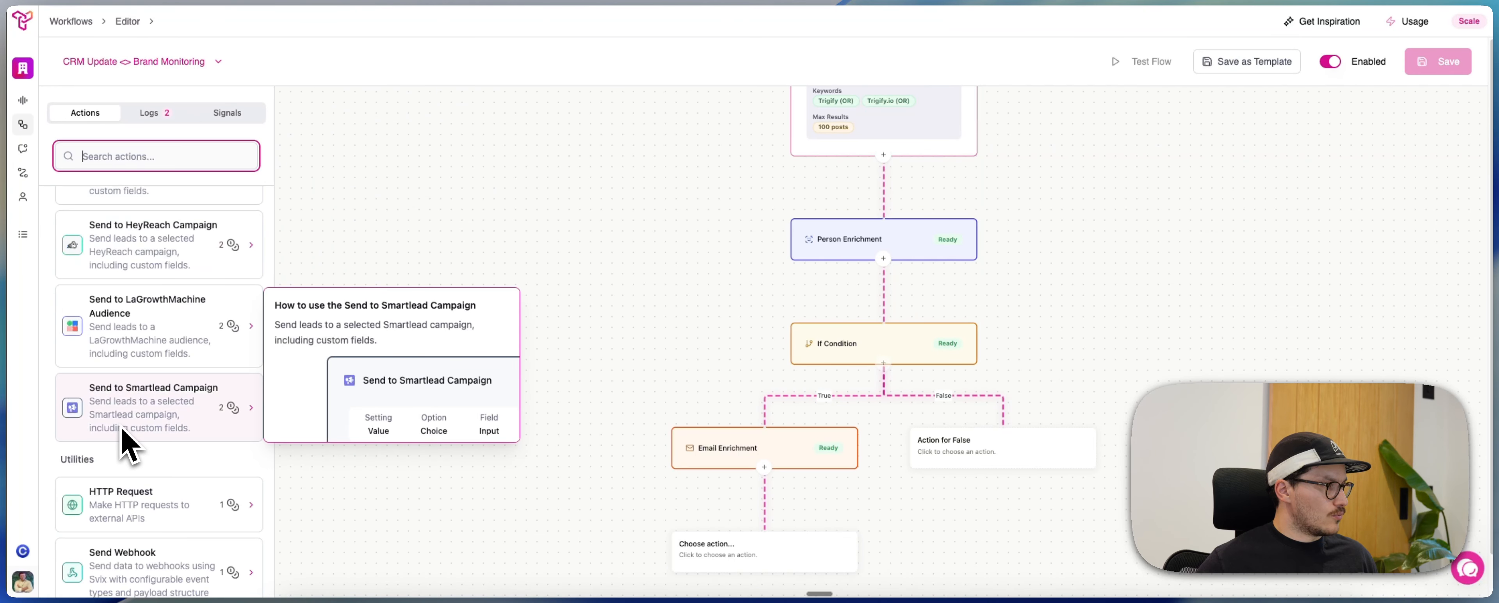
scroll(123, 439, down, 9)
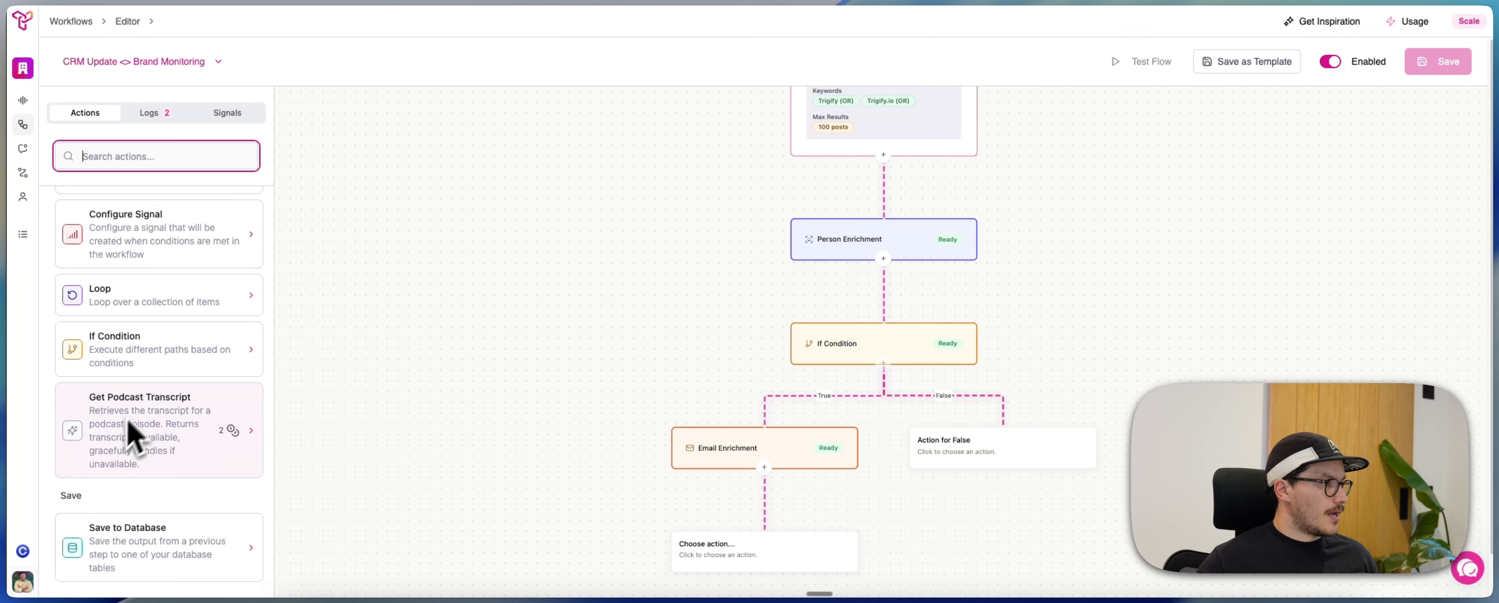
scroll(146, 419, up, 6)
scroll(164, 405, up, 7)
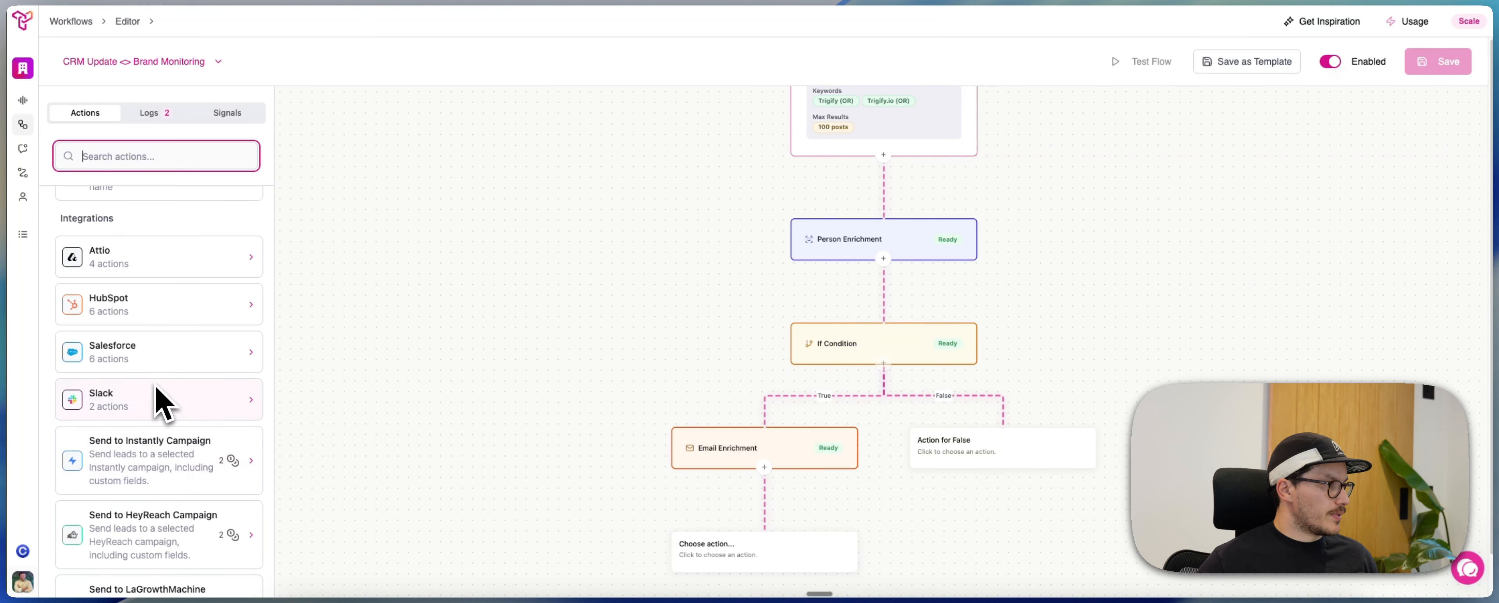
scroll(160, 396, down, 1)
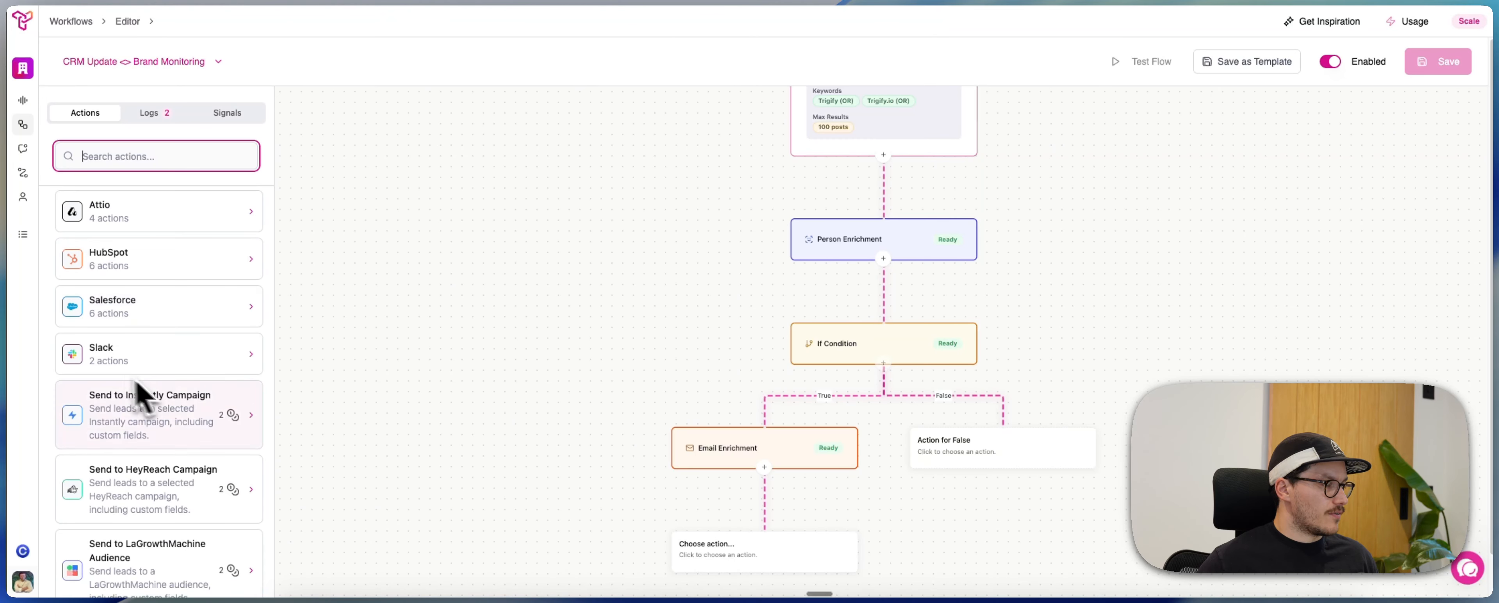
Search the actions for Attio and place Create Contact below Email Enrichment on the True branch
click(114, 164)
text(Attio)
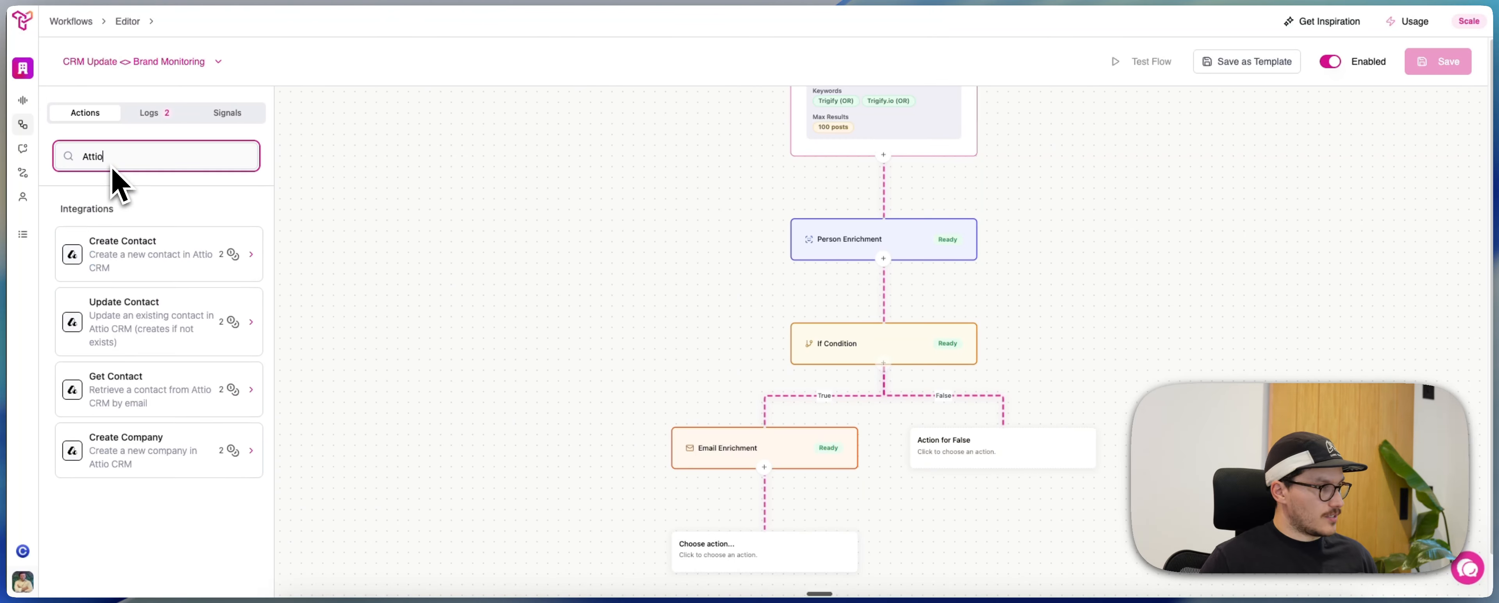
click(131, 236)
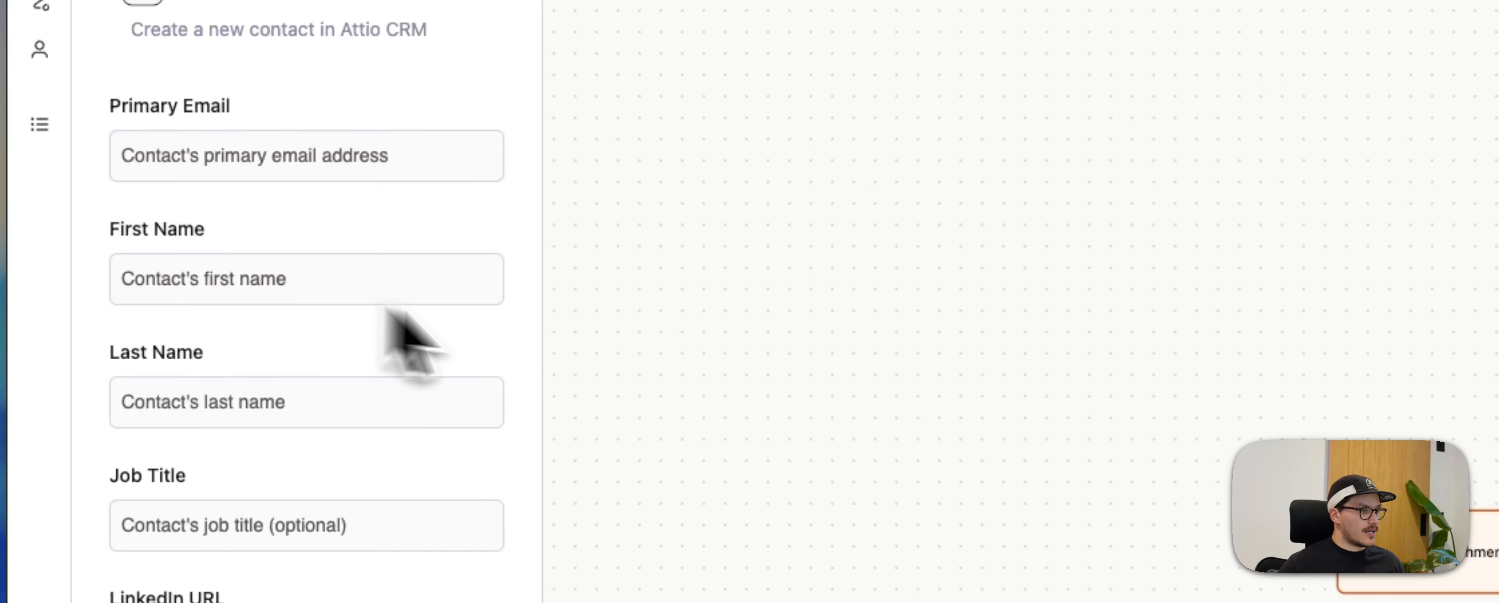